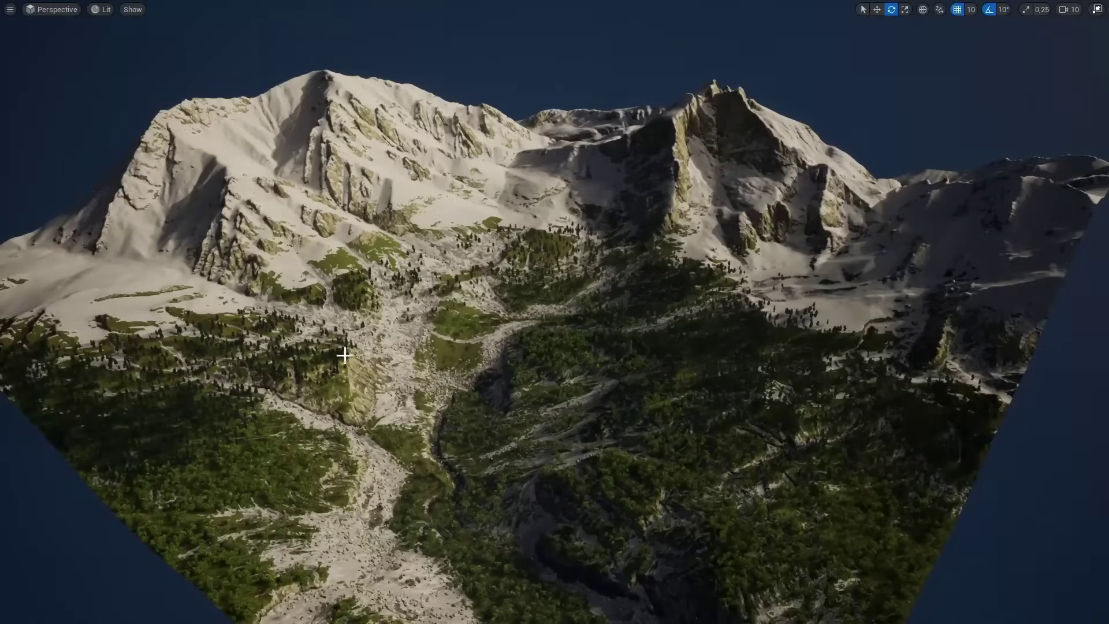
Orbit around the finished snowy mountain terrain to inspect it from several angles.
right_click_drag(521, 241, 485, 243)
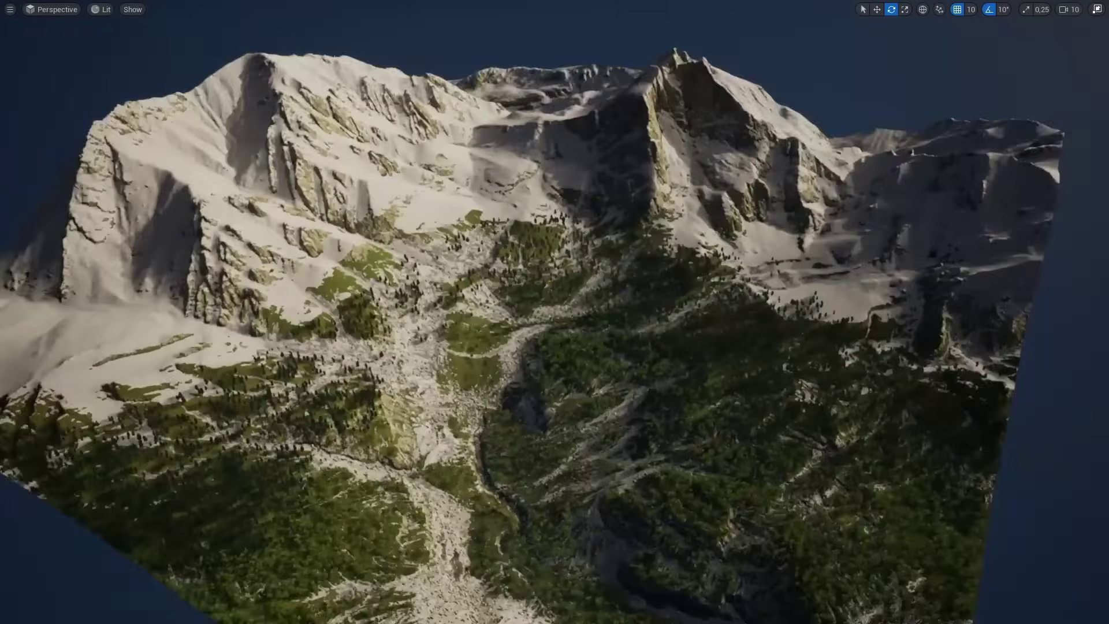
left_click_drag(803, 139, 803, 139, "alt")
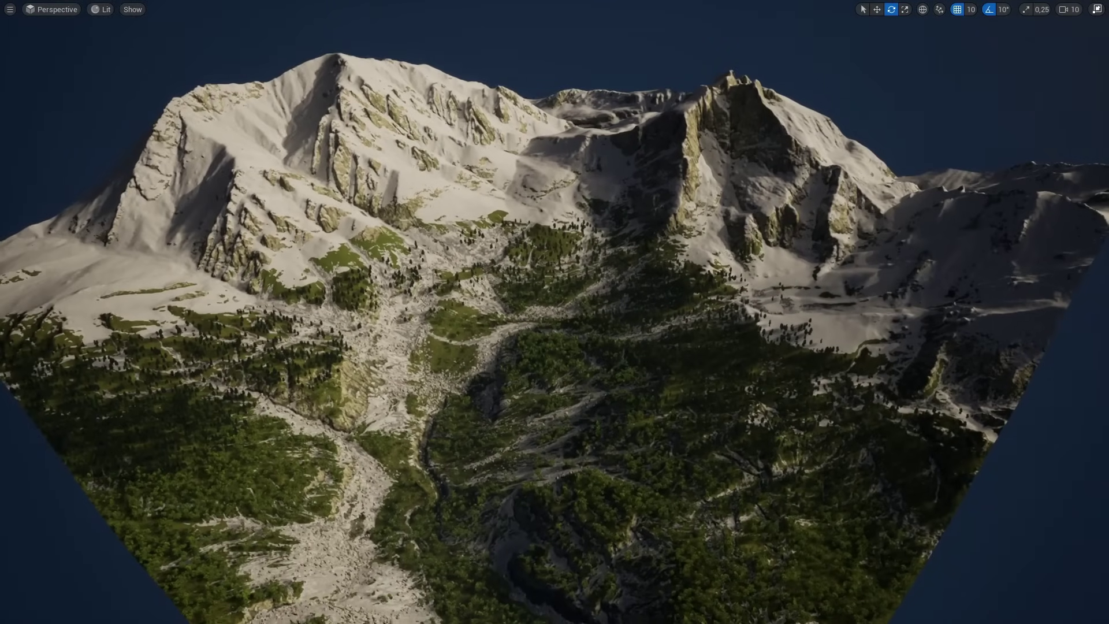
right_click_drag(767, 269, 768, 269)
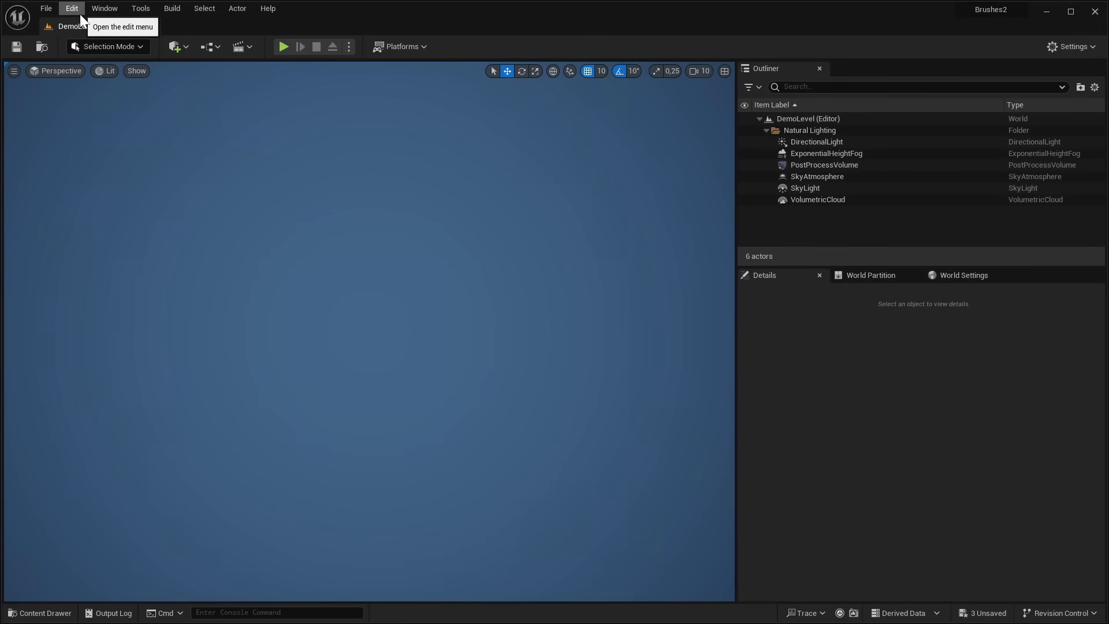
Enable the Landscape Patch plugin in the Plugins browser, then close the browser.
left_click(79, 14)
left_click(106, 185)
type("landsca")
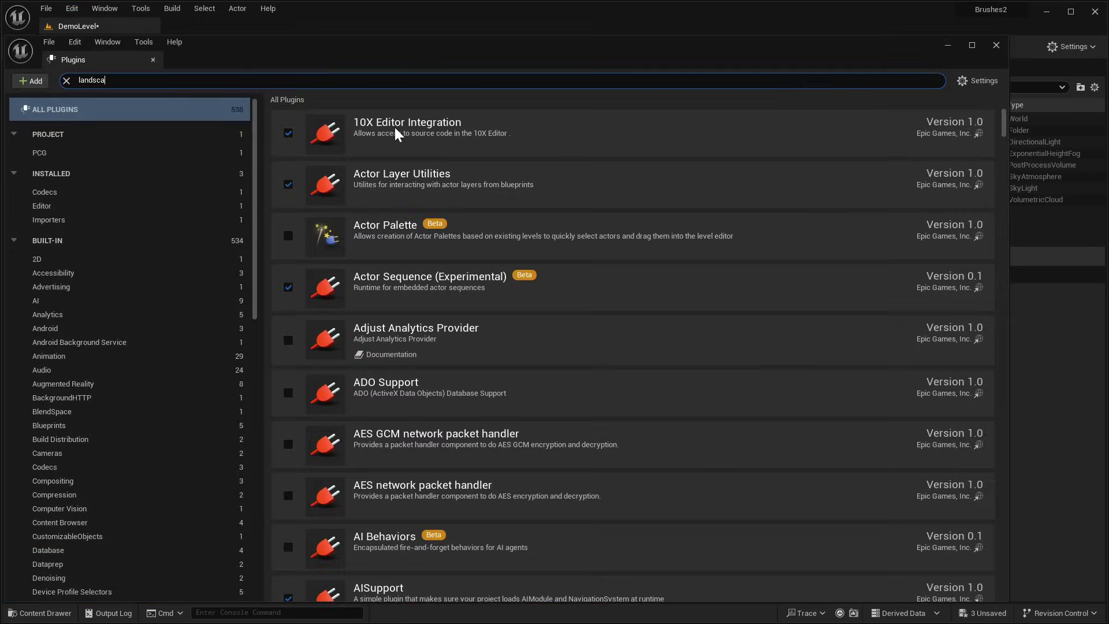
type("pe")
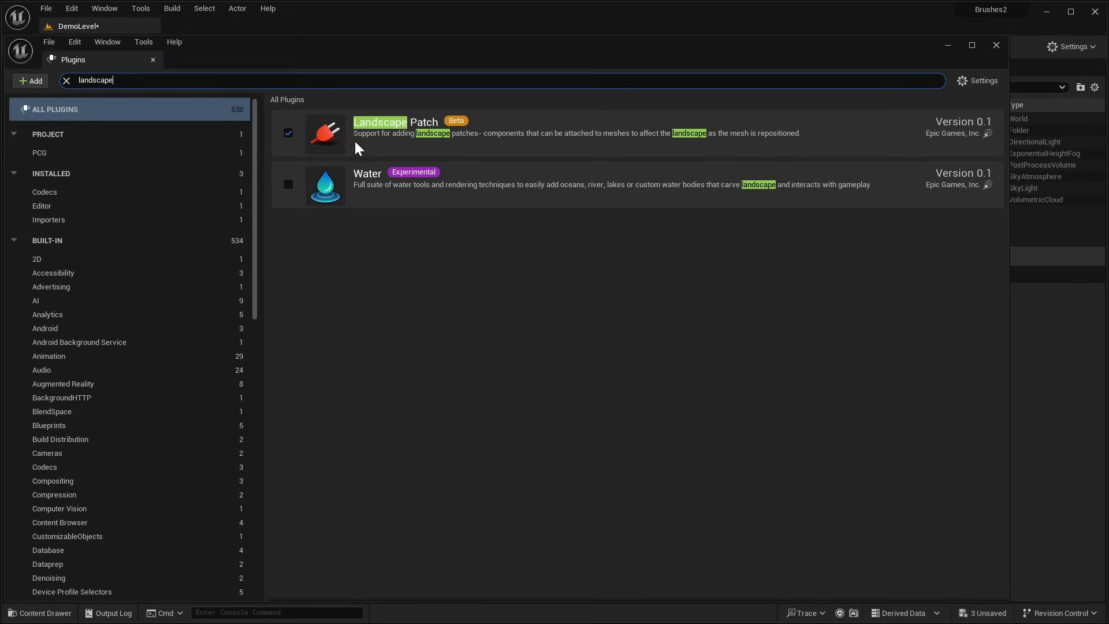
left_click(289, 134)
left_click(997, 47)
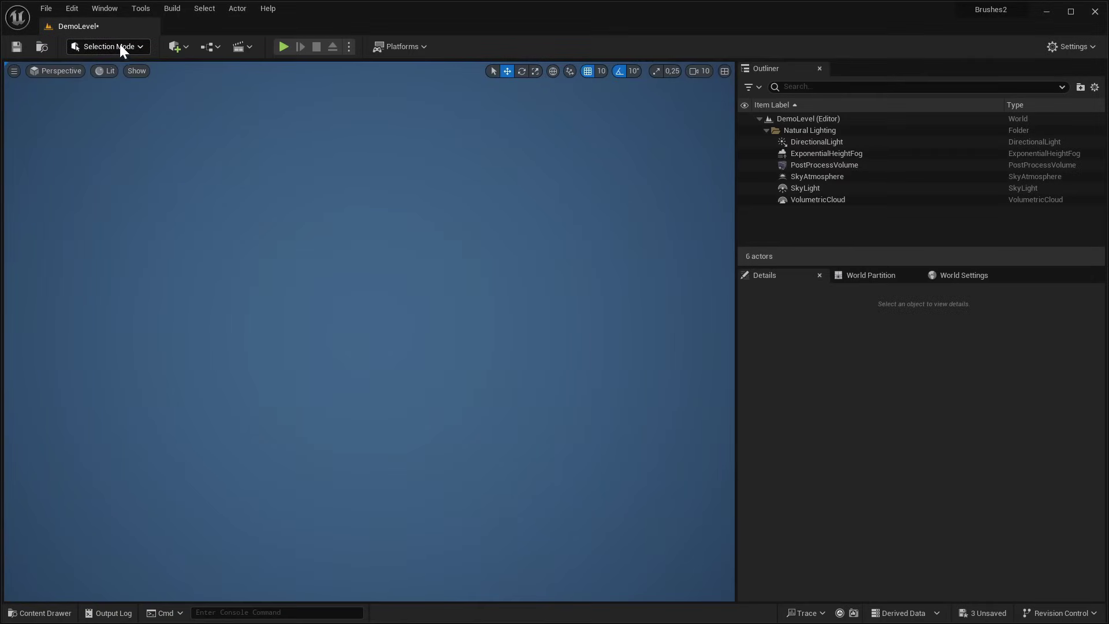
In Landscape Mode, assign the Default1 material and choose 255×255 quad sections.
left_click(120, 43)
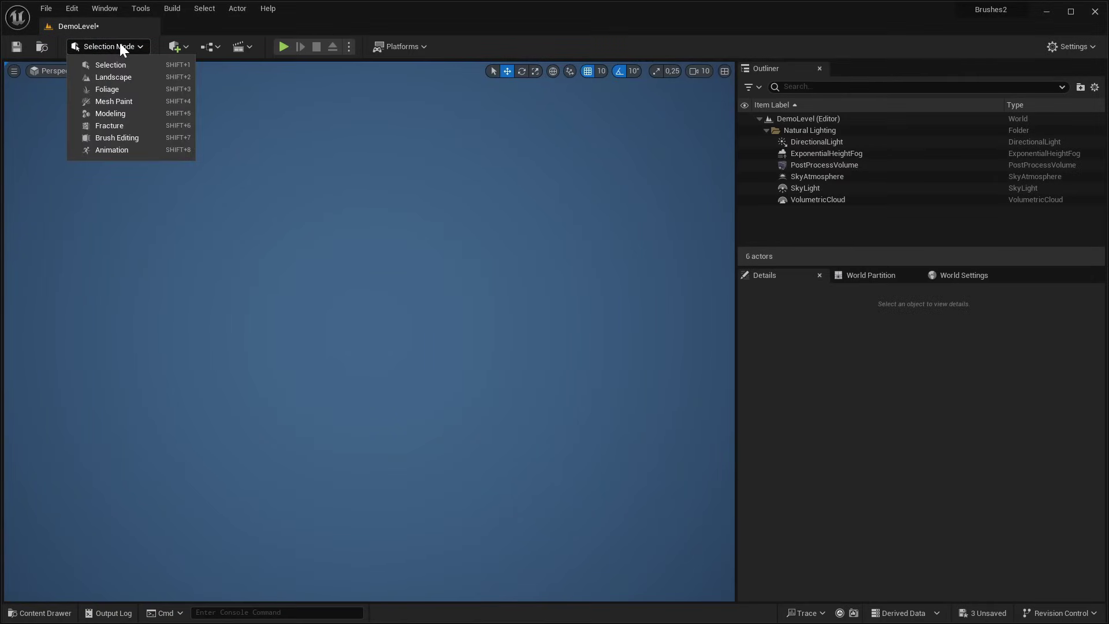
left_click(111, 74)
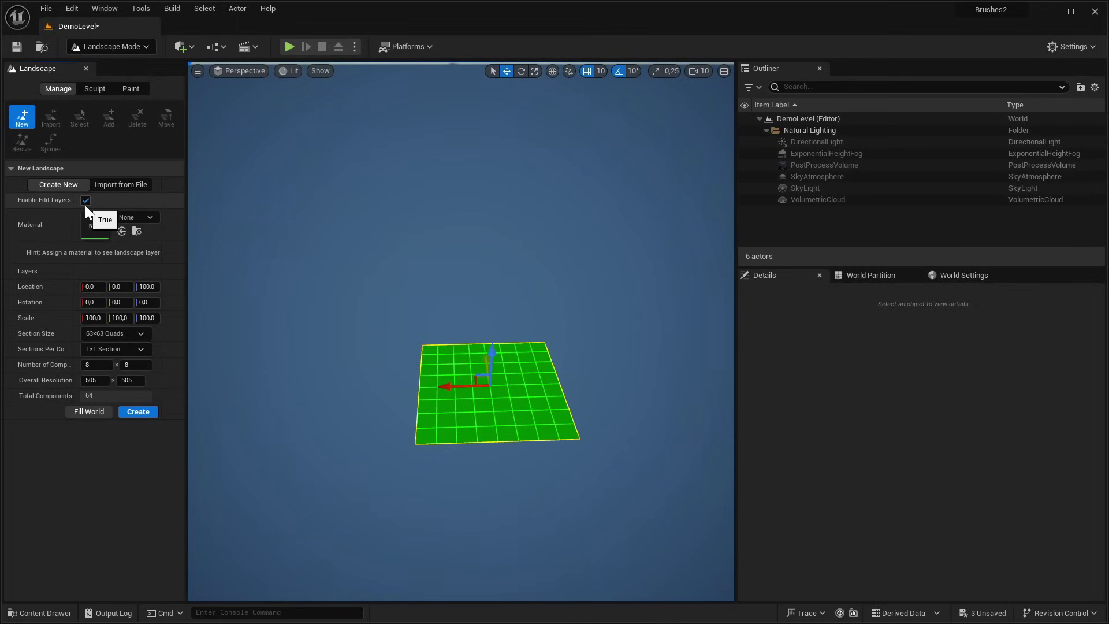
left_click(136, 229)
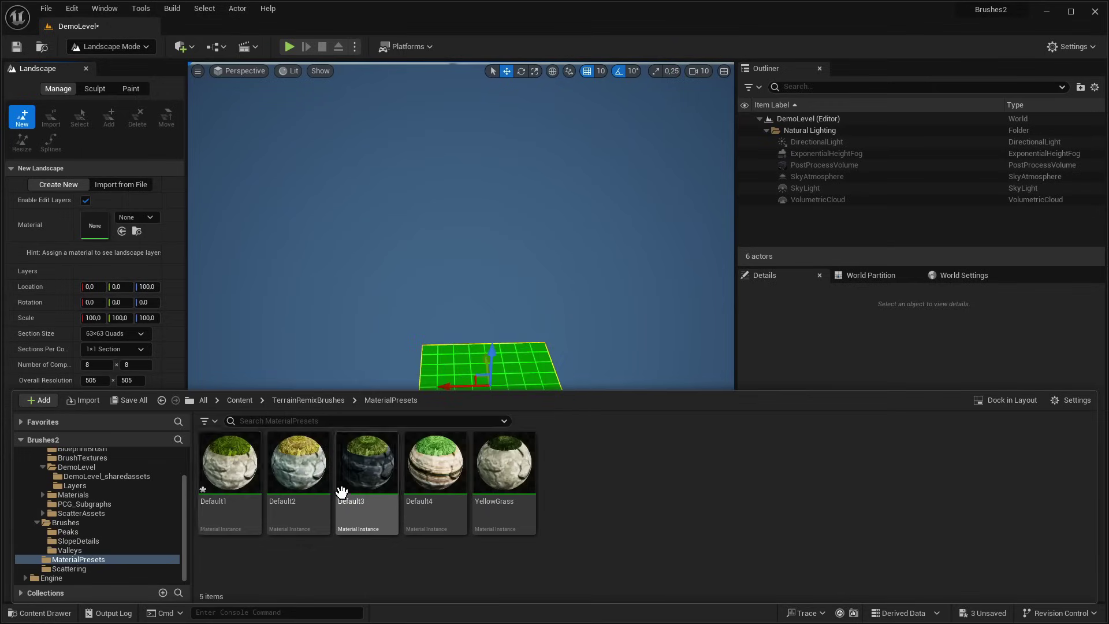
left_click_drag(227, 460, 96, 218)
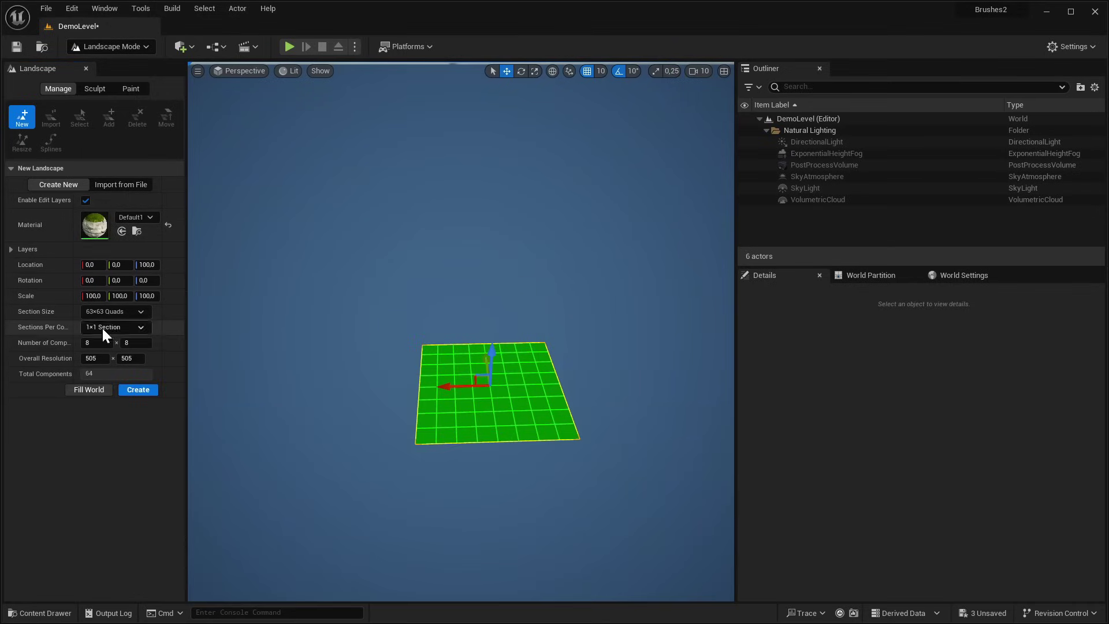
left_click(126, 312)
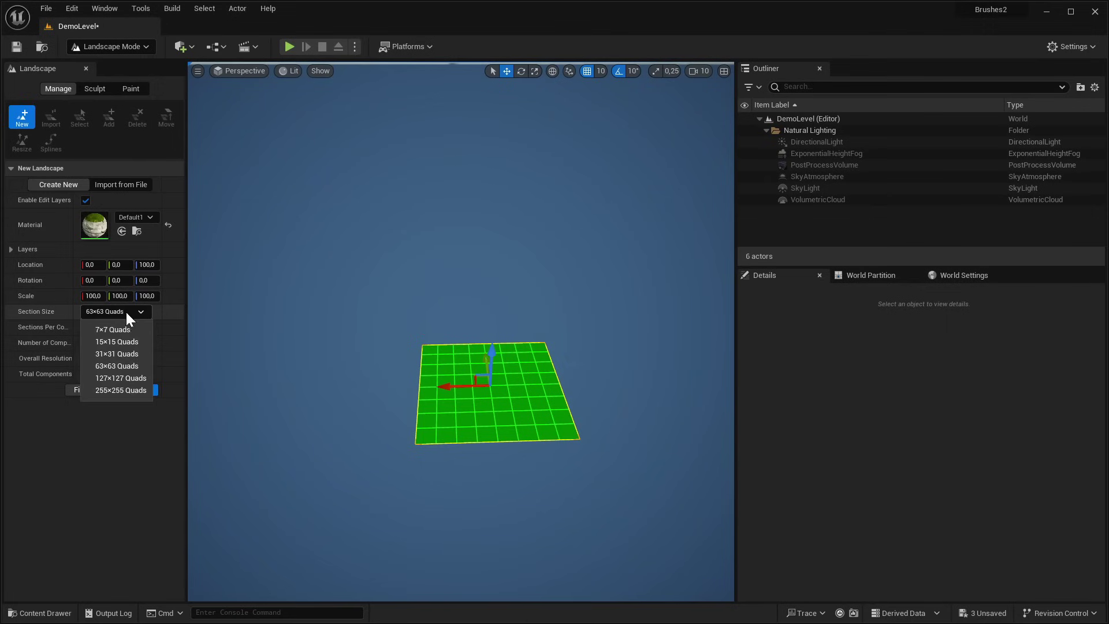
left_click(111, 390)
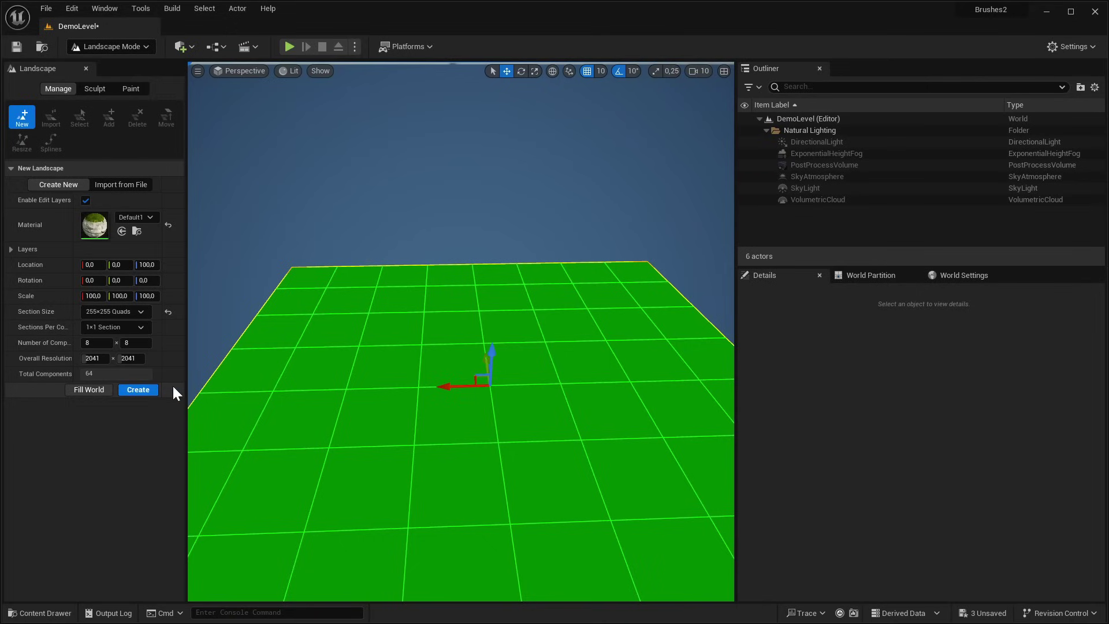
Create the landscape and save non-weight-blended layer info for the erosion layer.
left_click(135, 390)
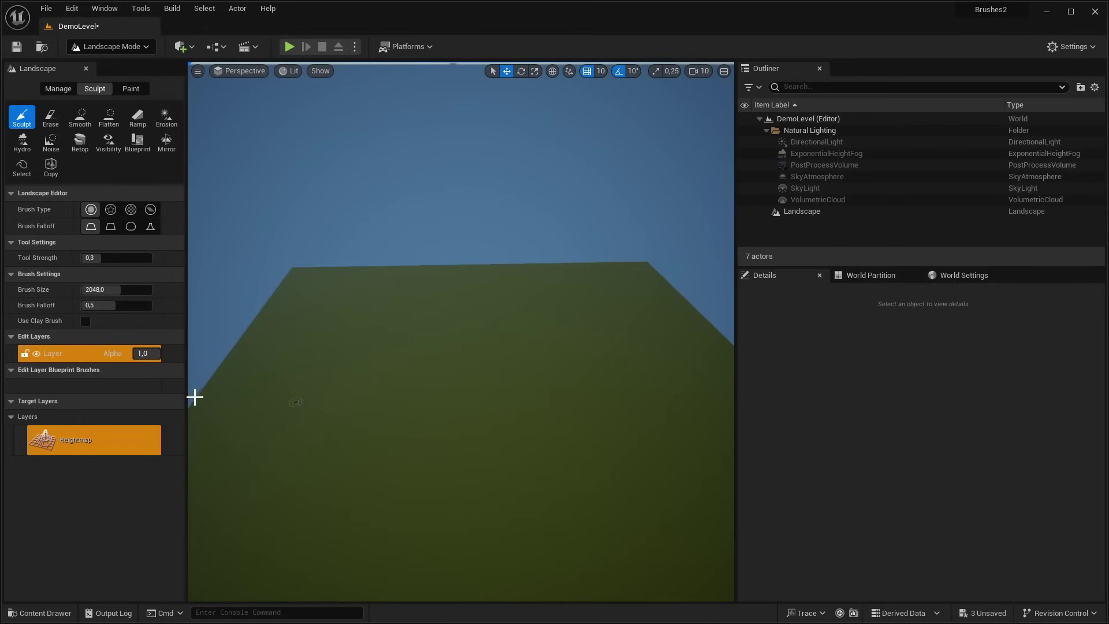
right_click_drag(195, 398, 392, 333)
scroll(392, 334, "up", 3)
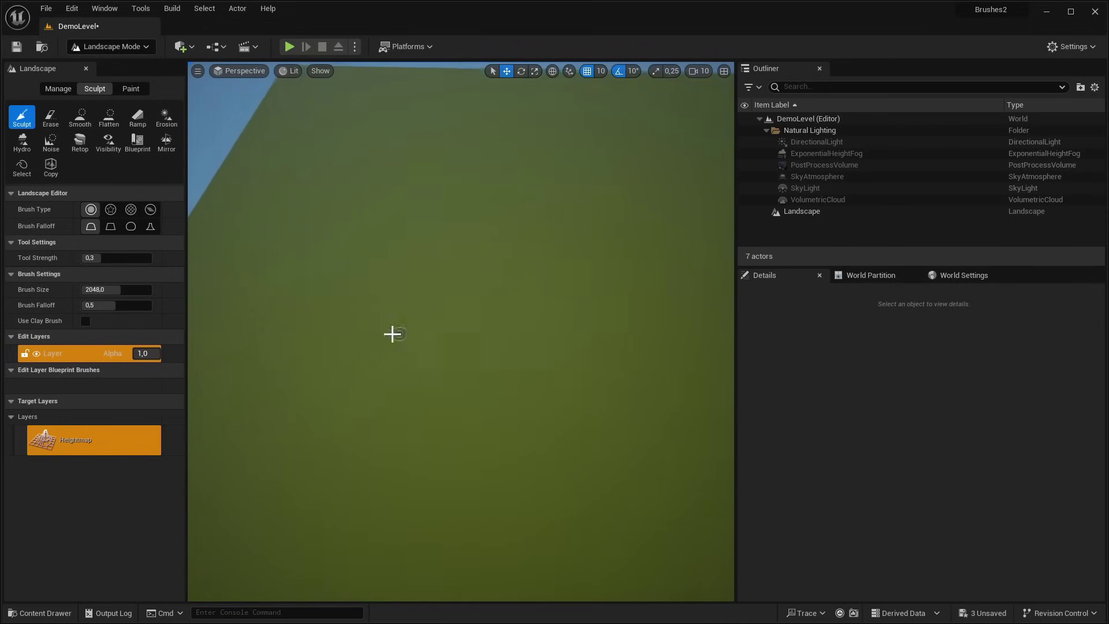
left_click(132, 90)
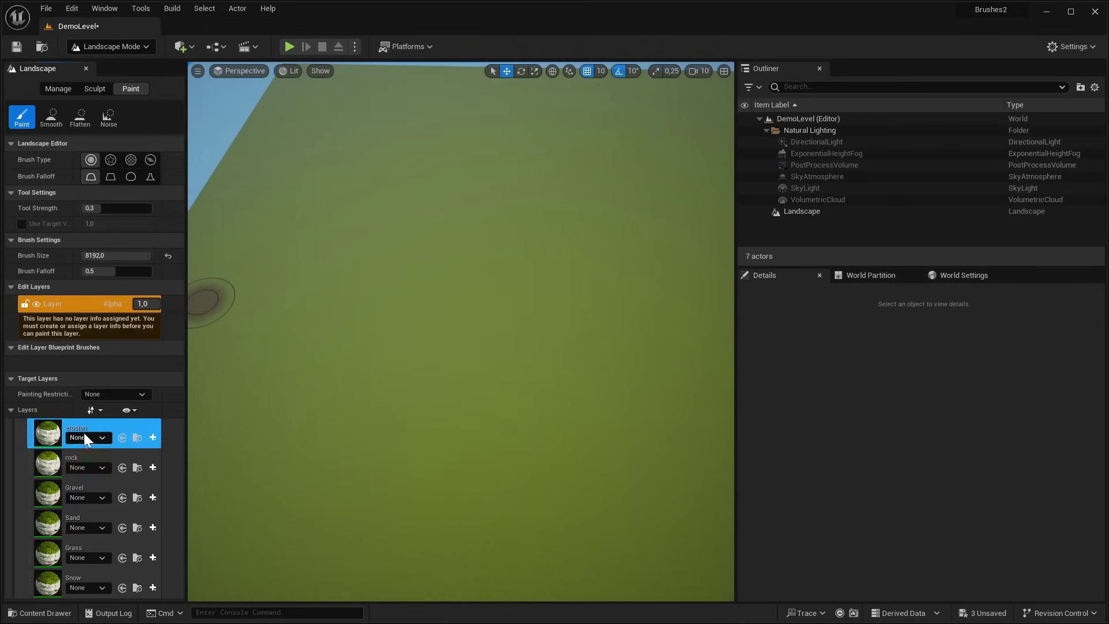
left_click(151, 441)
left_click(179, 468)
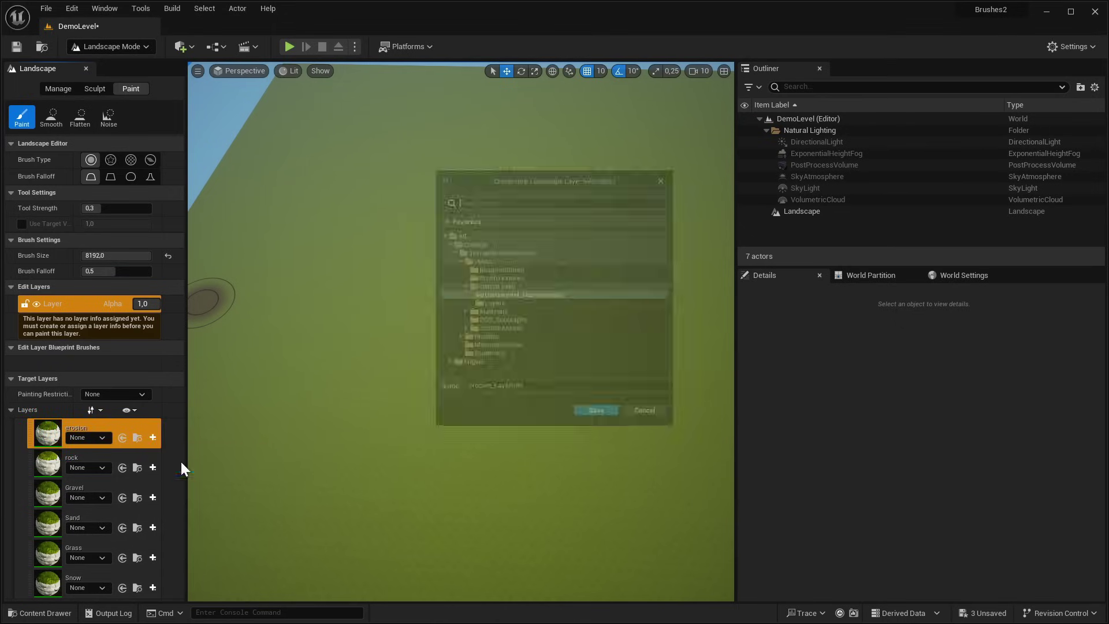
left_click(597, 419)
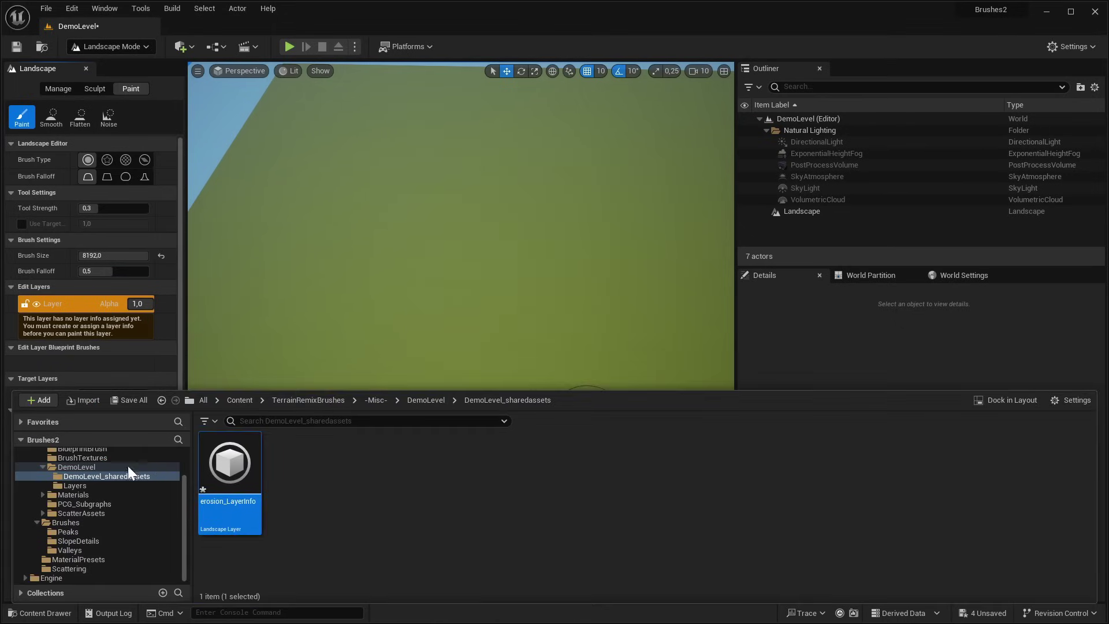
left_click(218, 376)
Save non-weight-blended rock layer info, clear the erosion layer, and return to Selection Mode.
left_click(145, 471)
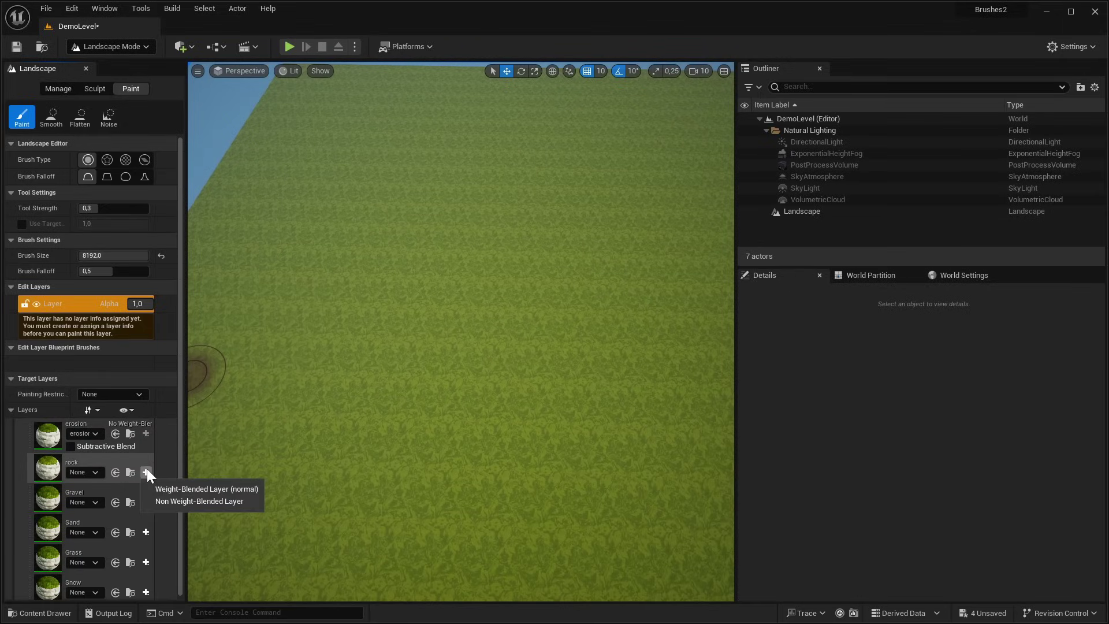
left_click(197, 499)
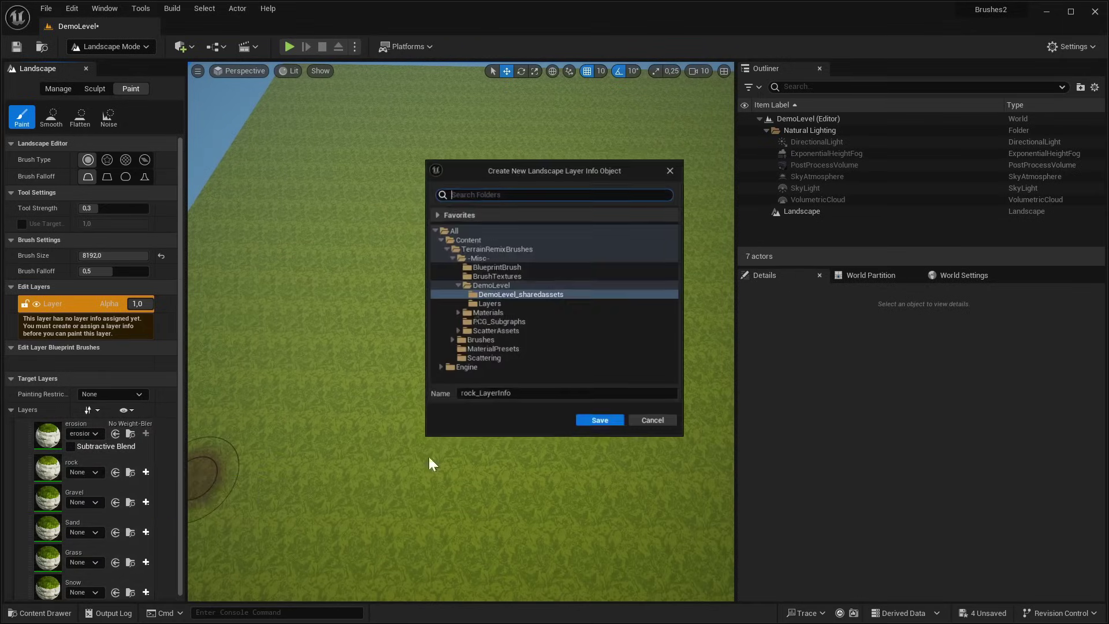
left_click(600, 419)
right_click(83, 436)
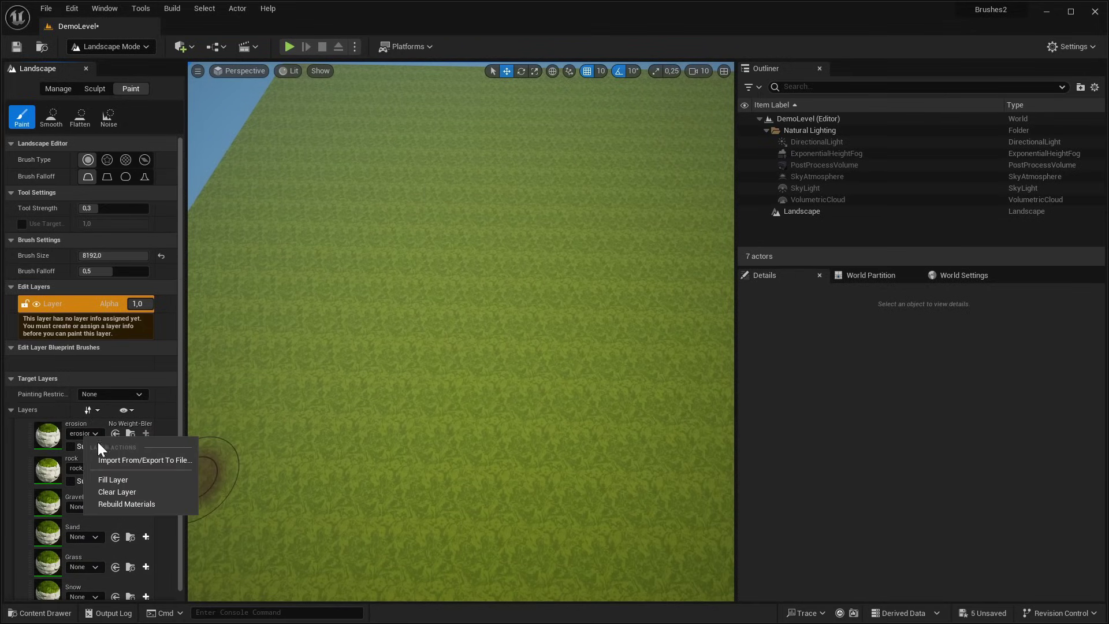
left_click(133, 493)
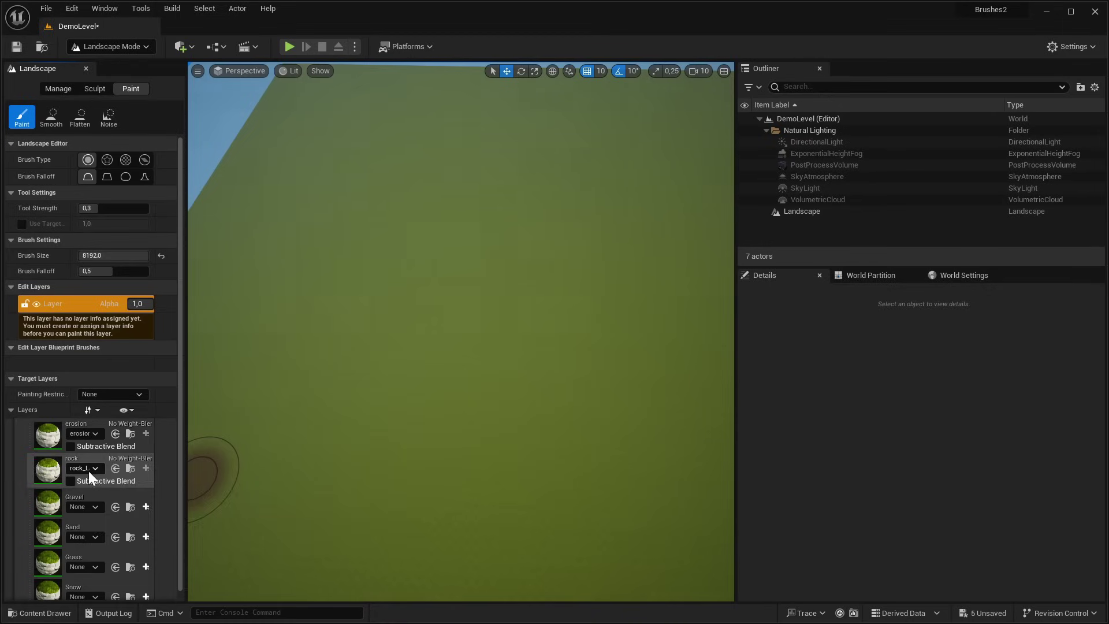
right_click(89, 471)
left_click(119, 523)
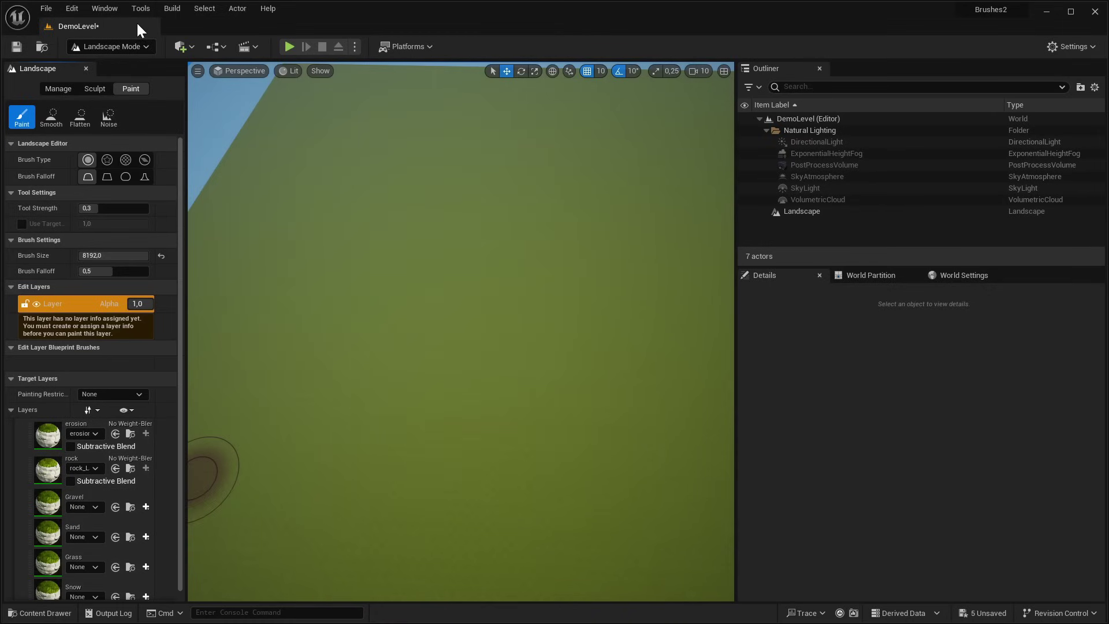
left_click(103, 50)
left_click(124, 61)
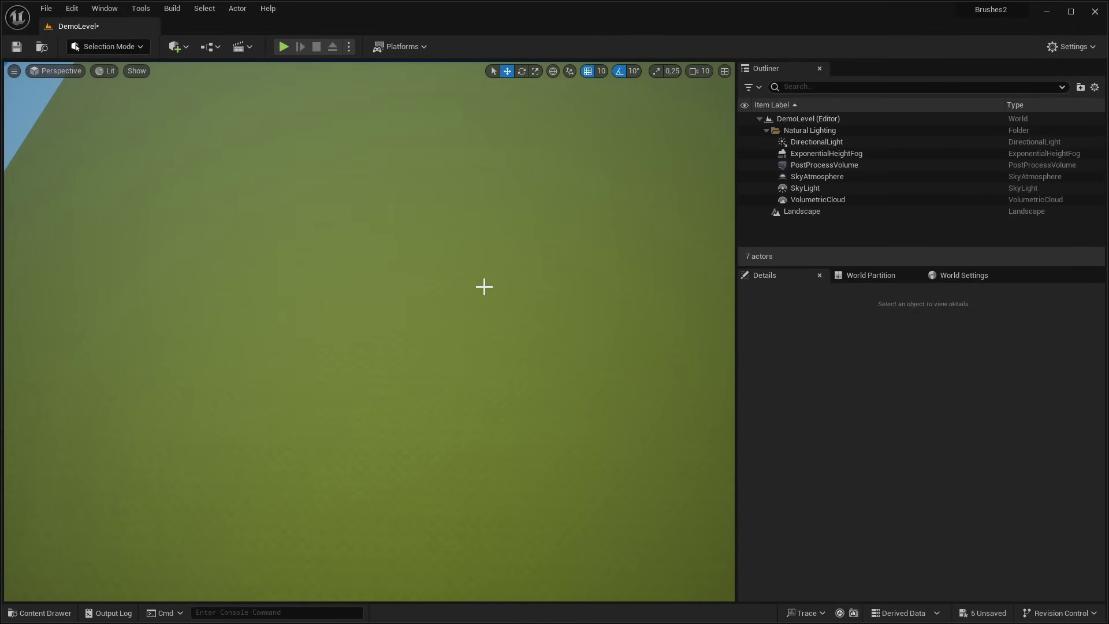
Open the Content > TerrainRemixBrushes > Brushes > Peaks folder in the Content Drawer.
key("ctrl+space")
left_click(239, 400)
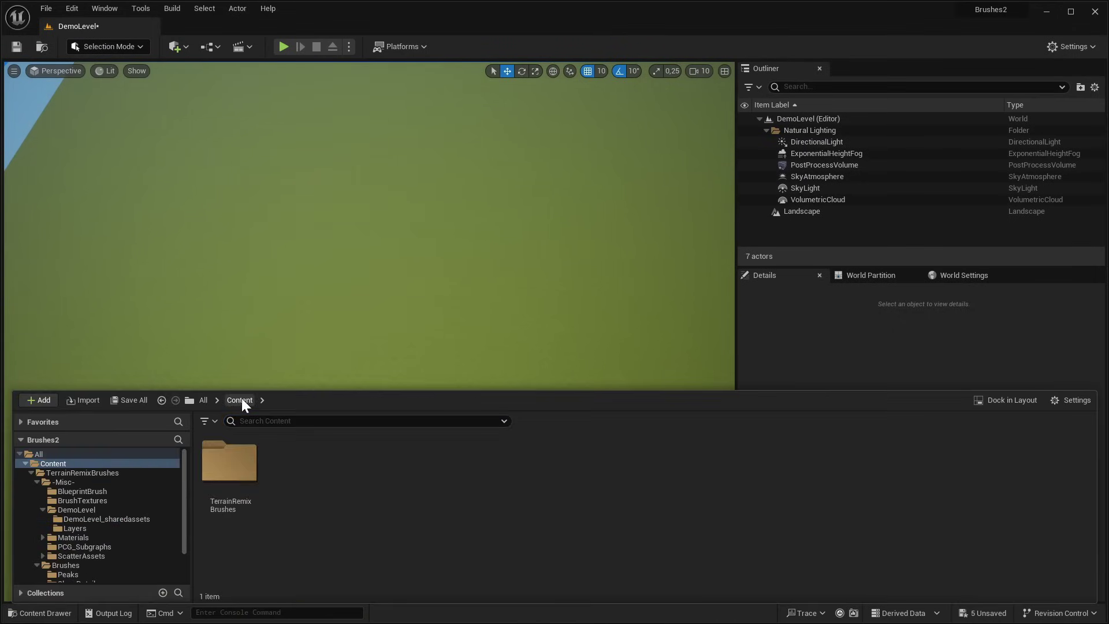
double_click(230, 461)
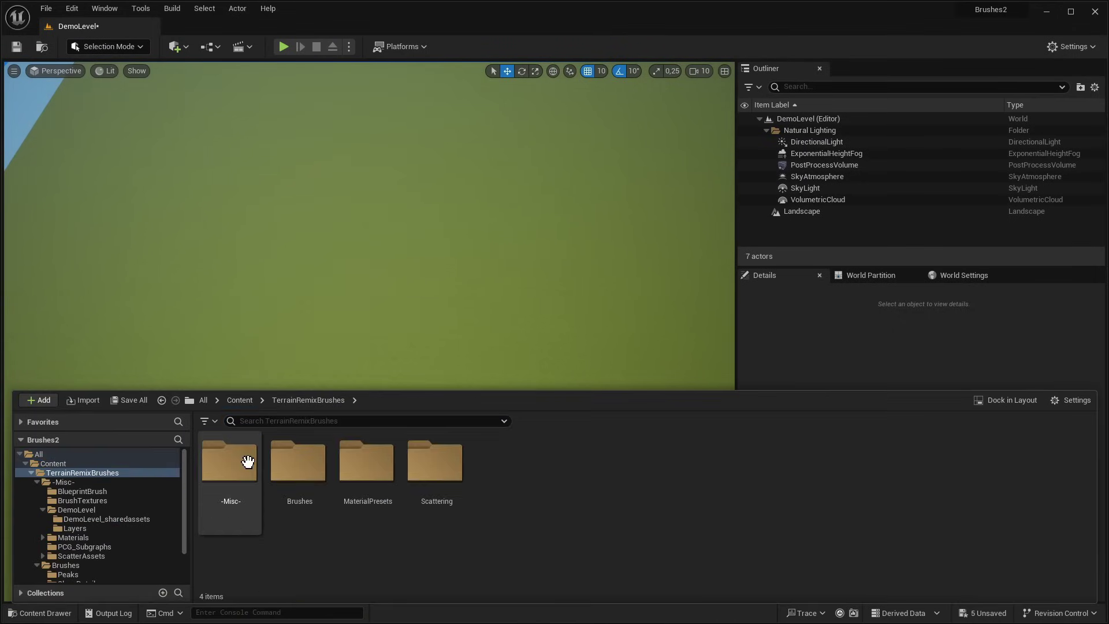
double_click(308, 463)
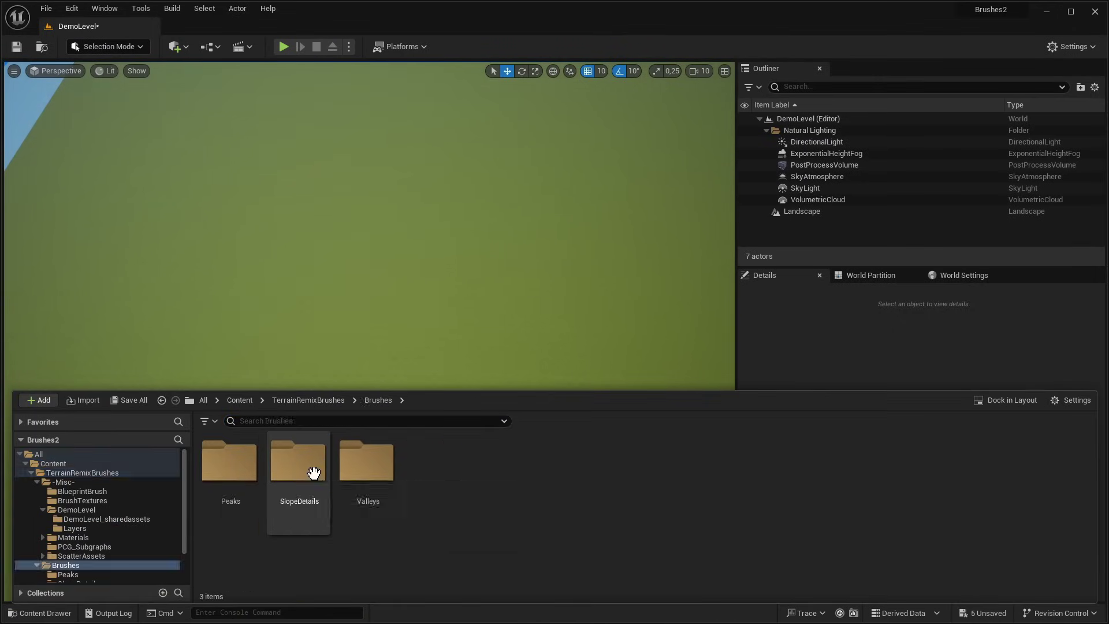
double_click(244, 492)
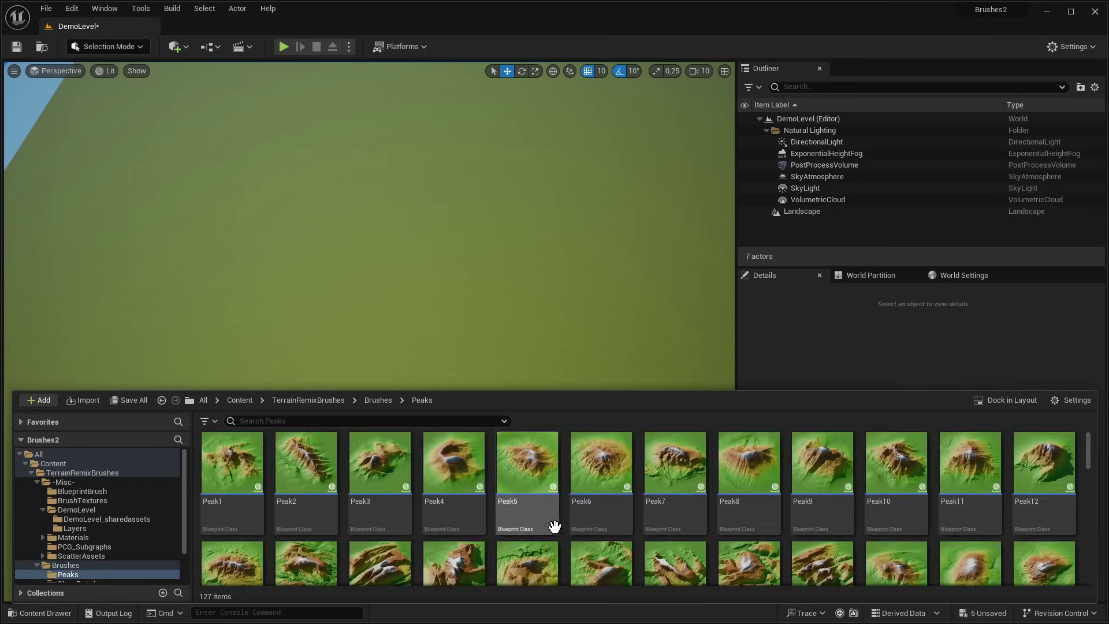
Browse the SlopeDetails and Valleys brush folders, then go back to Peaks.
left_click(379, 403)
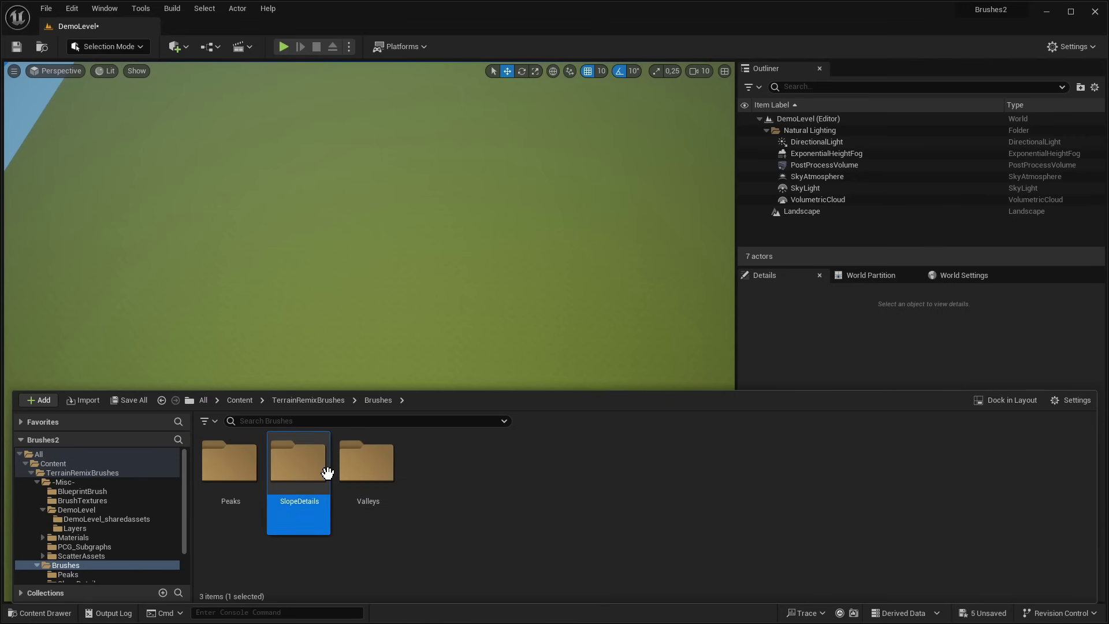
double_click(321, 470)
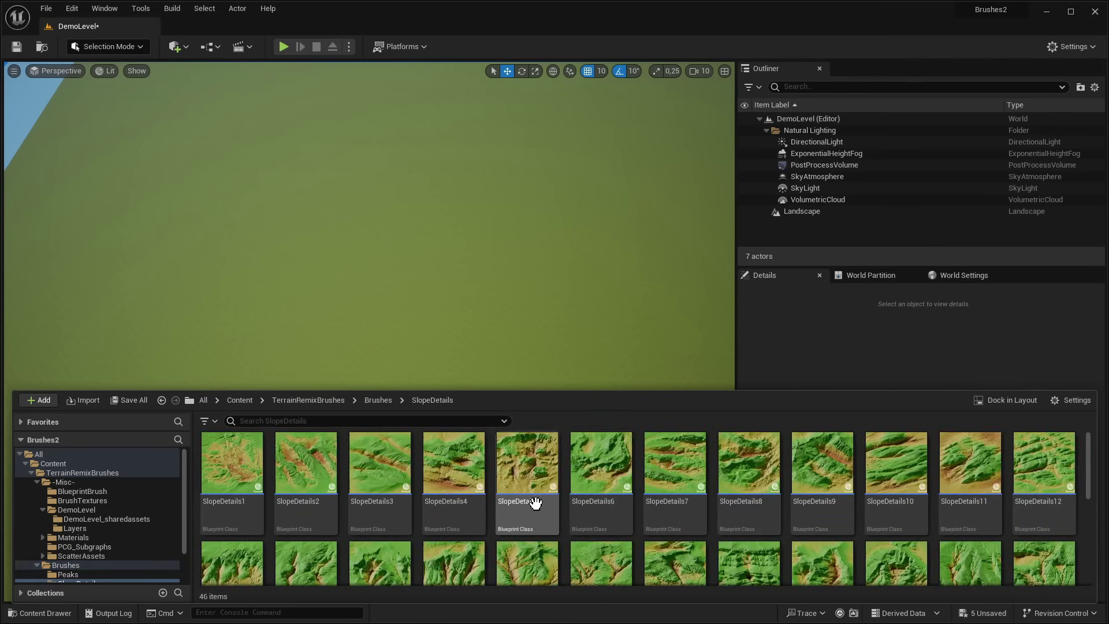
scroll(555, 504, "down", 2)
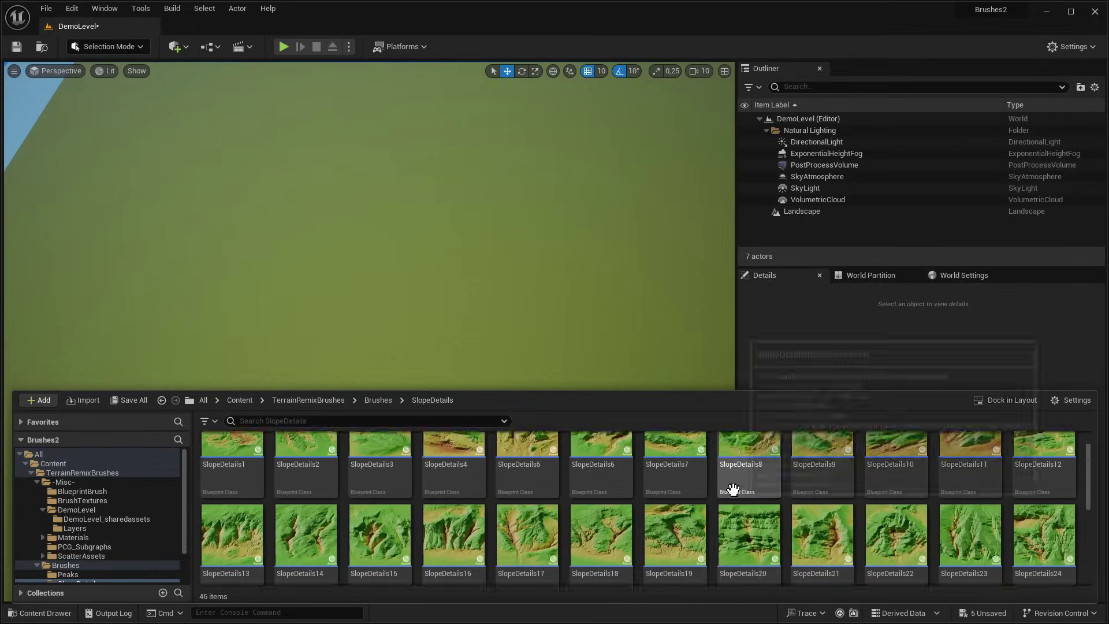
scroll(736, 494, "up", 1)
scroll(763, 494, "up", 2)
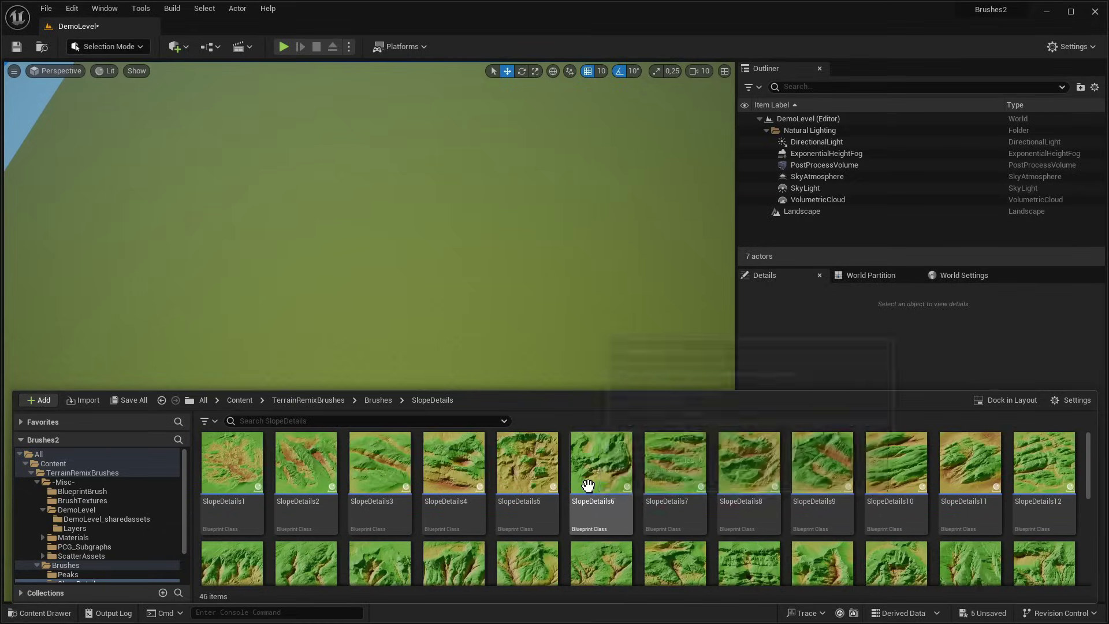
left_click(378, 401)
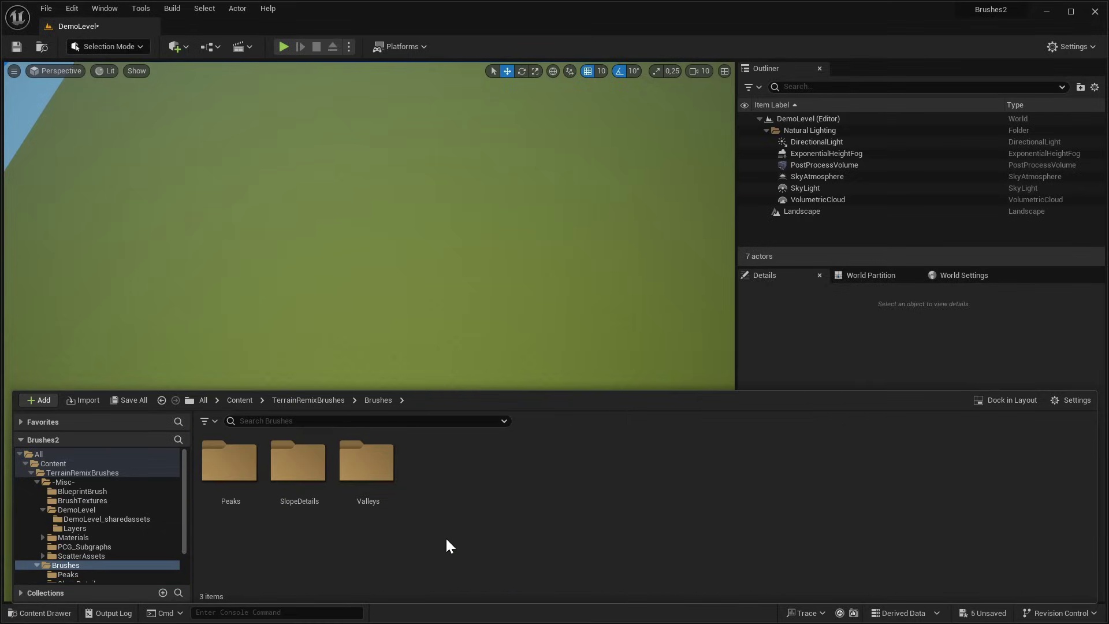
double_click(374, 463)
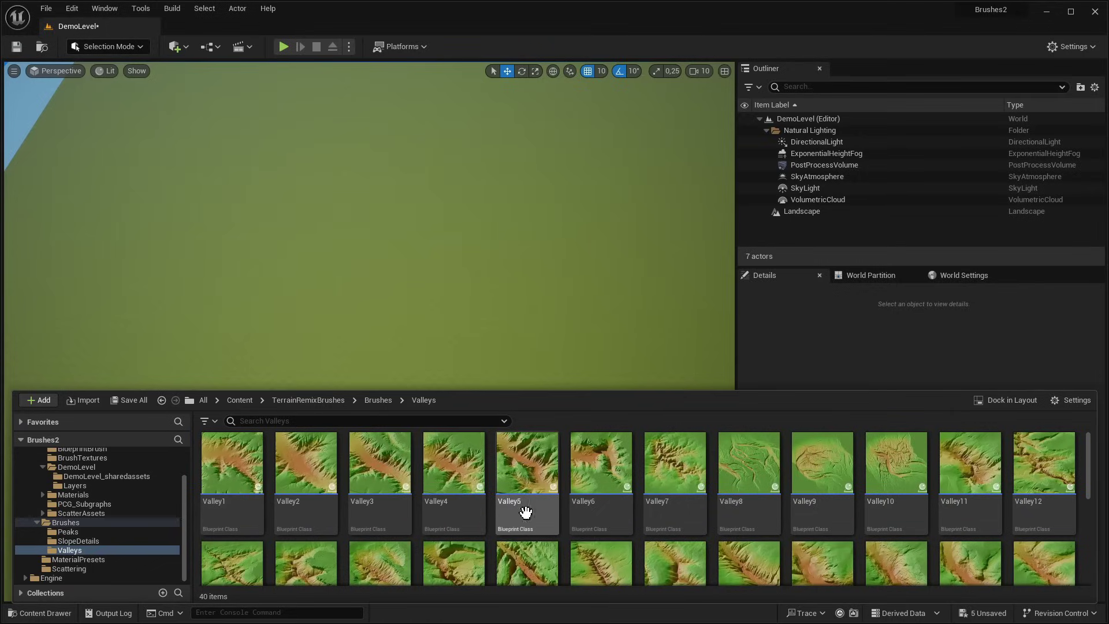
scroll(525, 513, "down", 1)
scroll(525, 512, "up", 1)
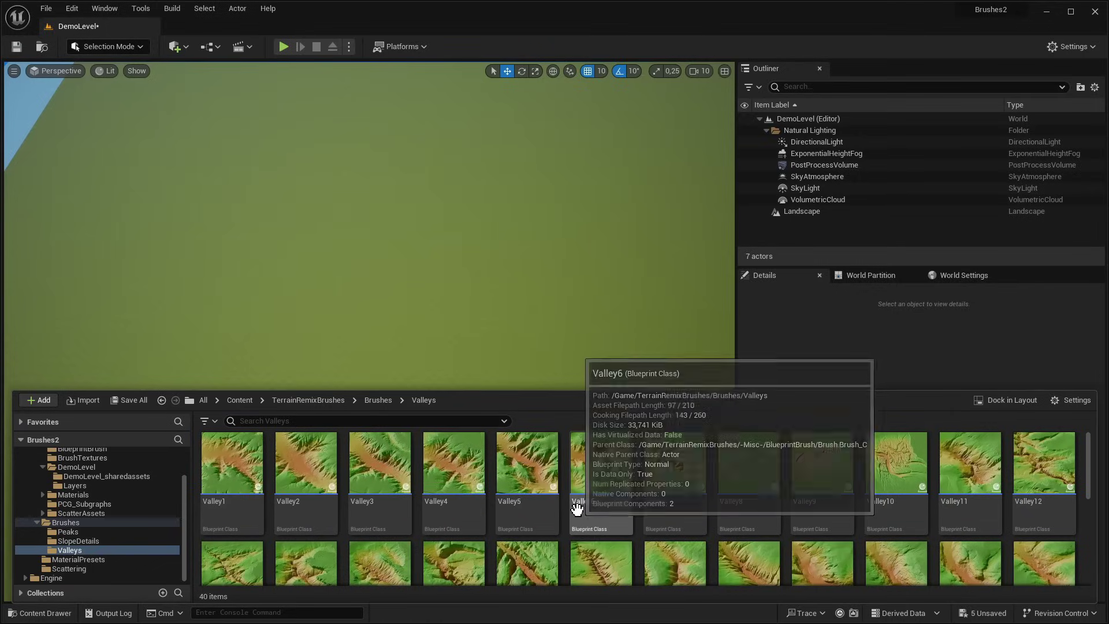
left_click(375, 401)
double_click(237, 468)
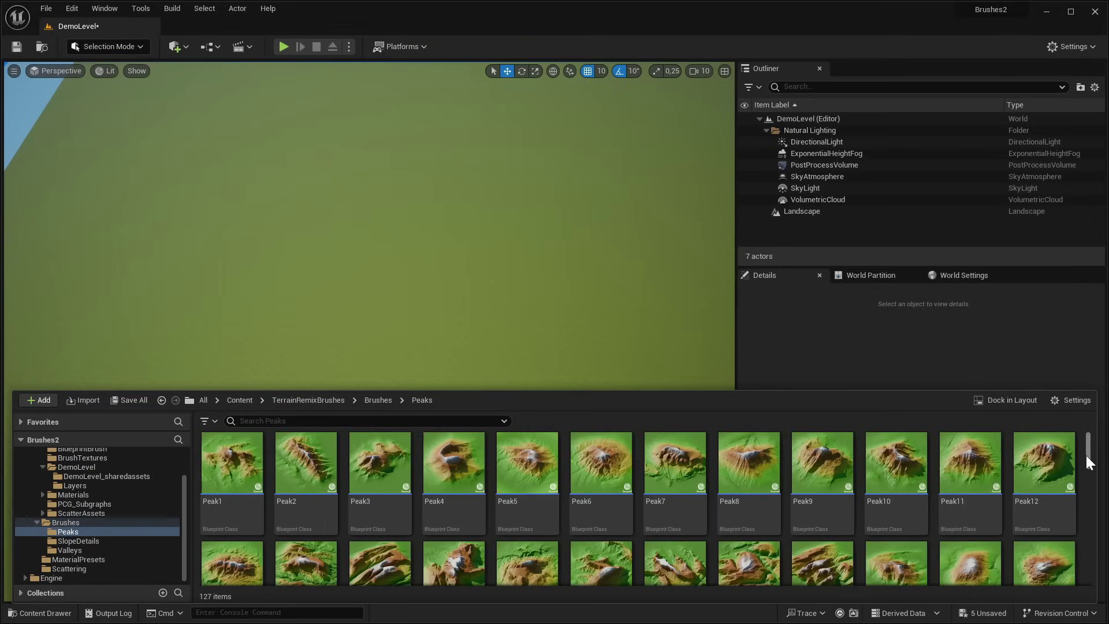
scroll(527, 512, "down", 1)
scroll(518, 505, "up", 1)
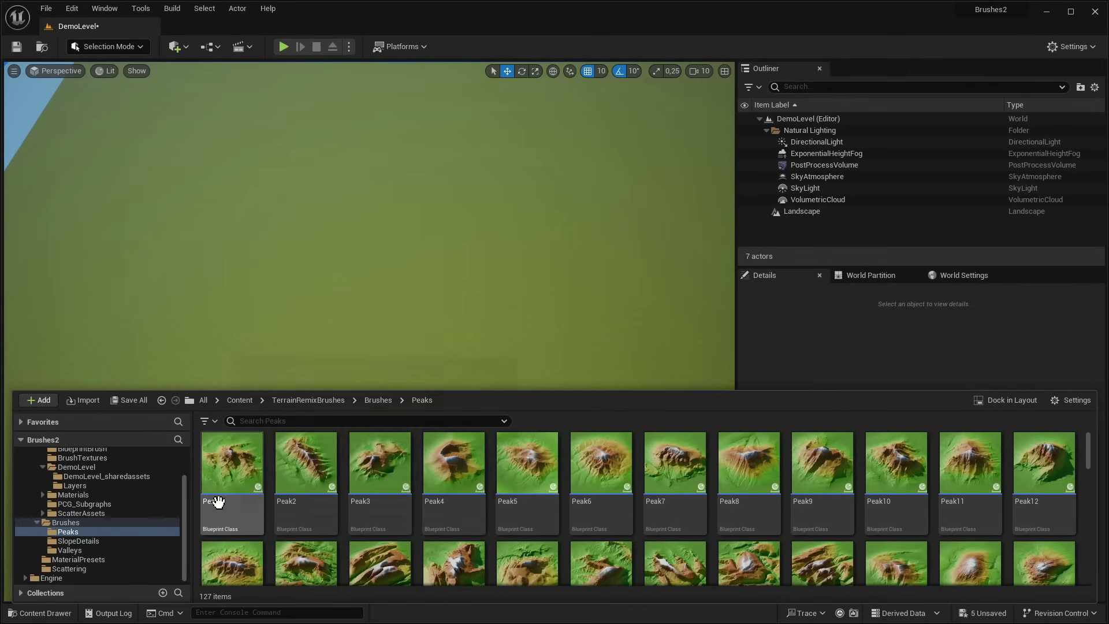
Place the Peak1 brush on the landscape, accepting the new landscape edit layer.
left_click_drag(216, 502, 352, 297)
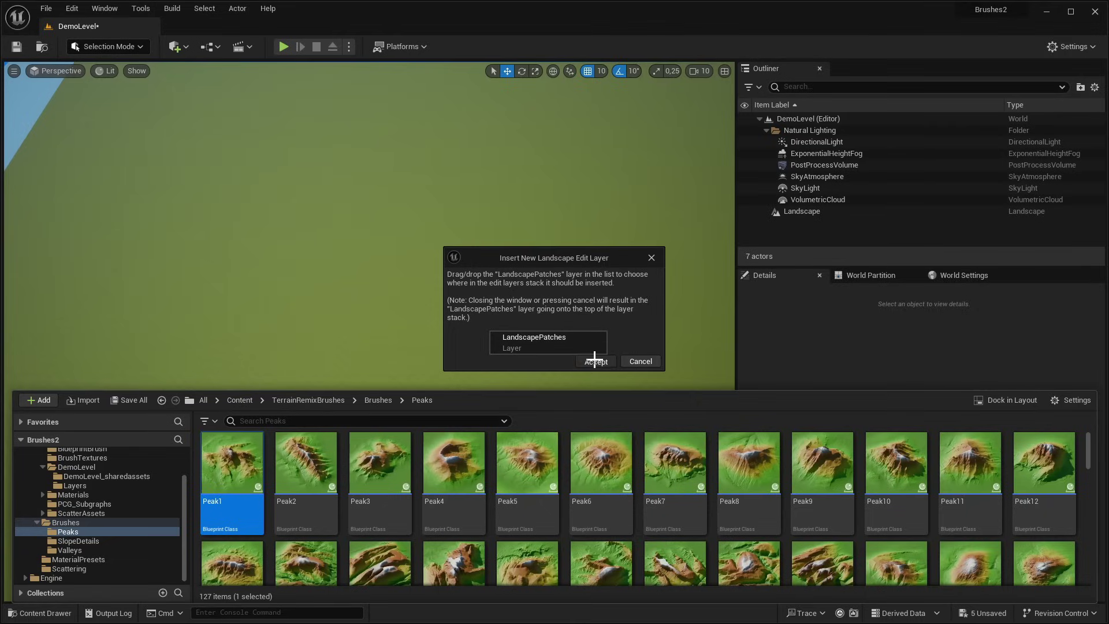
left_click(594, 362)
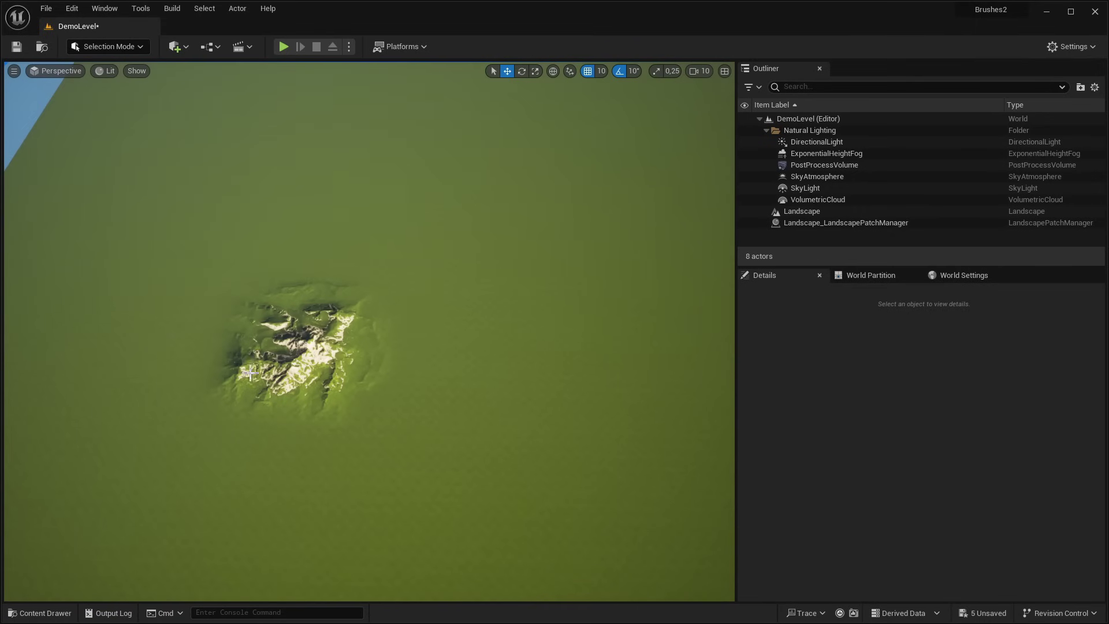
key("ctrl+space")
left_click_drag(240, 438, 330, 314)
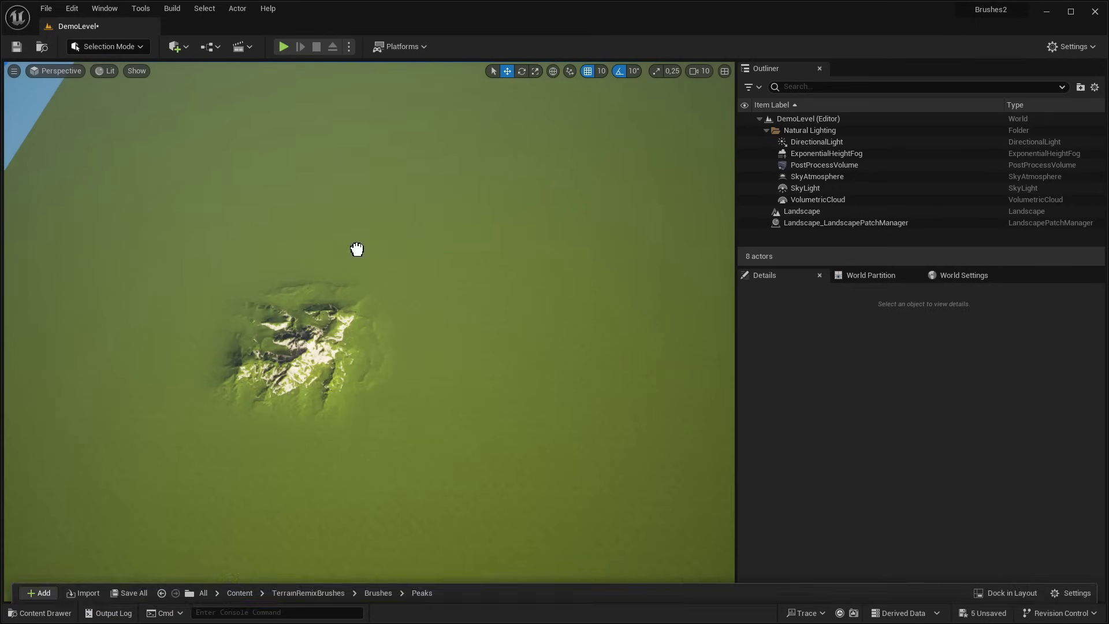
Frame Peak1, collapse the Natural Lighting folder in the Outliner, and fly closer.
key("f")
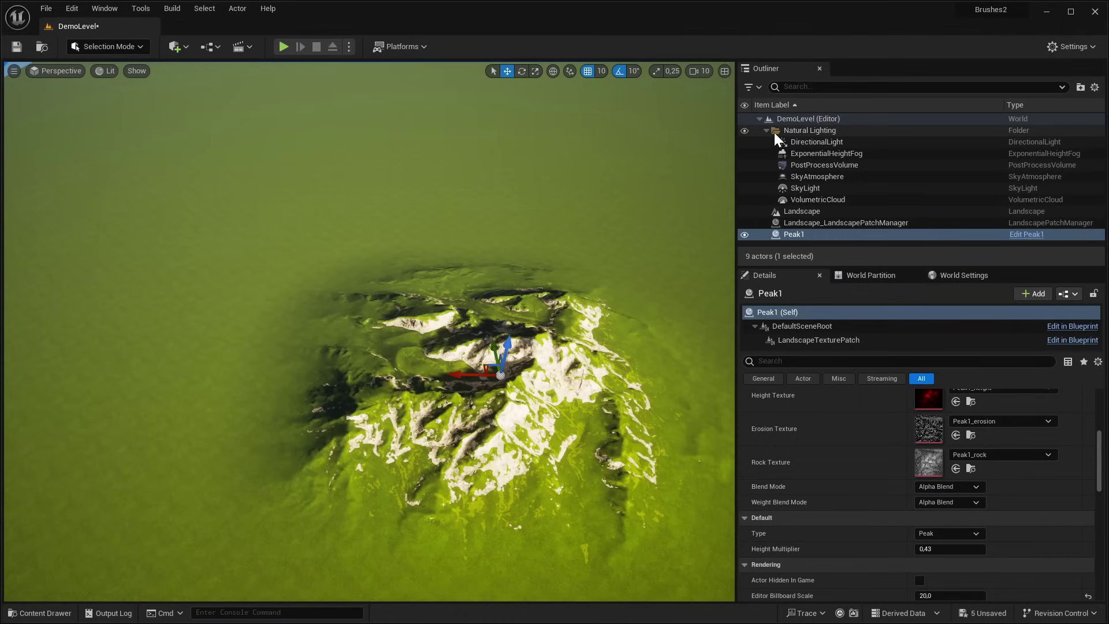
left_click(766, 130)
right_click_drag(601, 278, 601, 295)
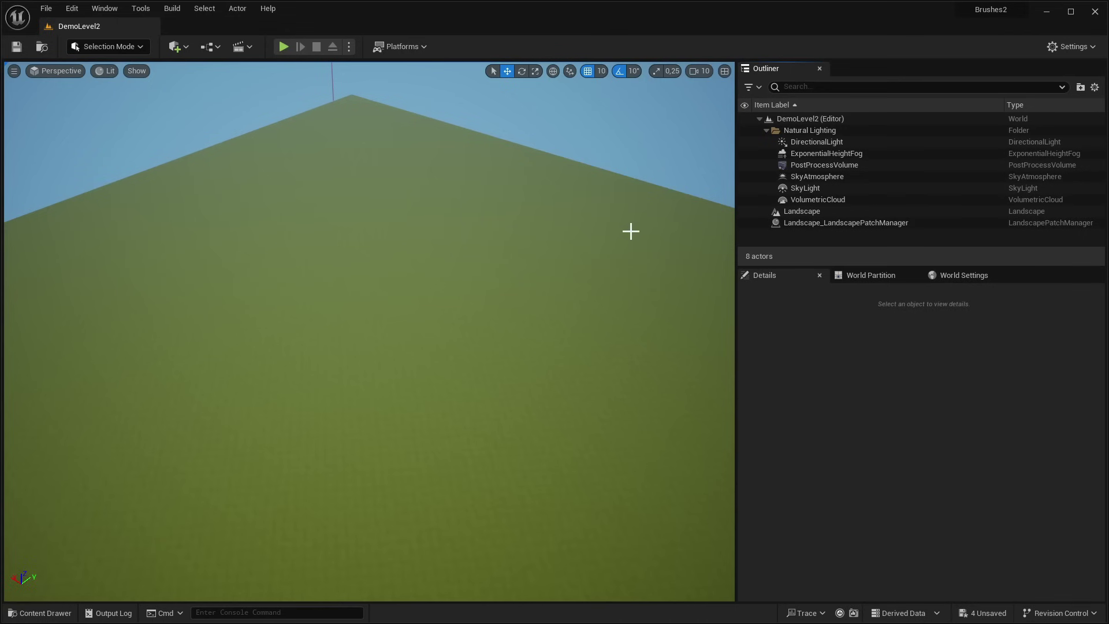
key("ctrl+space")
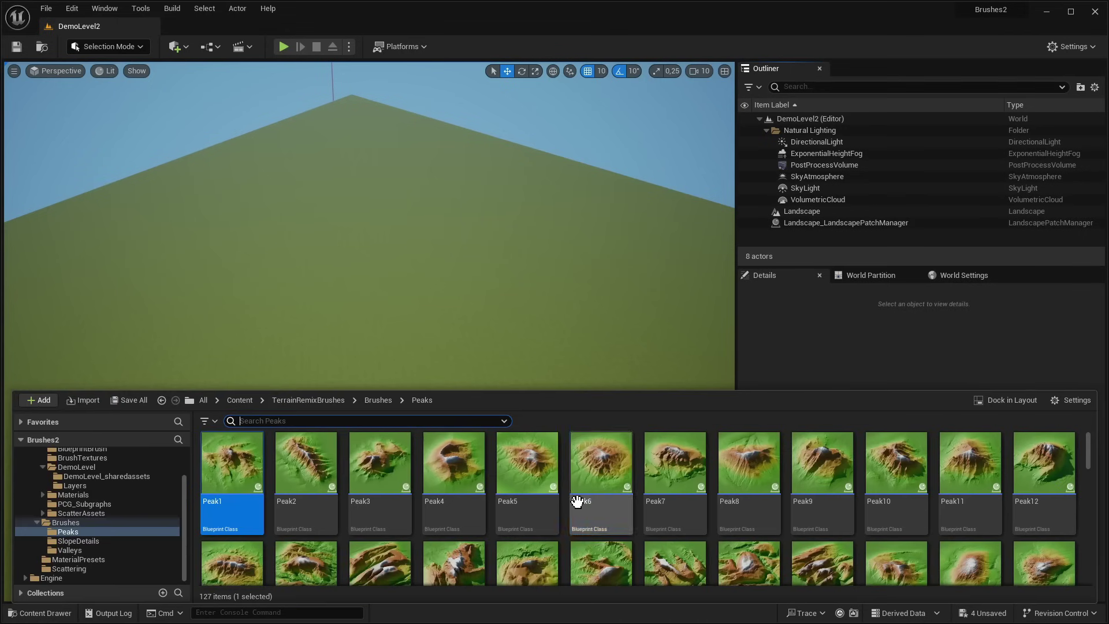
Place Peak6 on the landscape, move it, and rotate it around its vertical axis.
mouse_move(578, 502)
left_mouse_down()
mouse_move(533, 213)
mouse_move(528, 247)
left_mouse_up()
right_click_drag(528, 248, 494, 287)
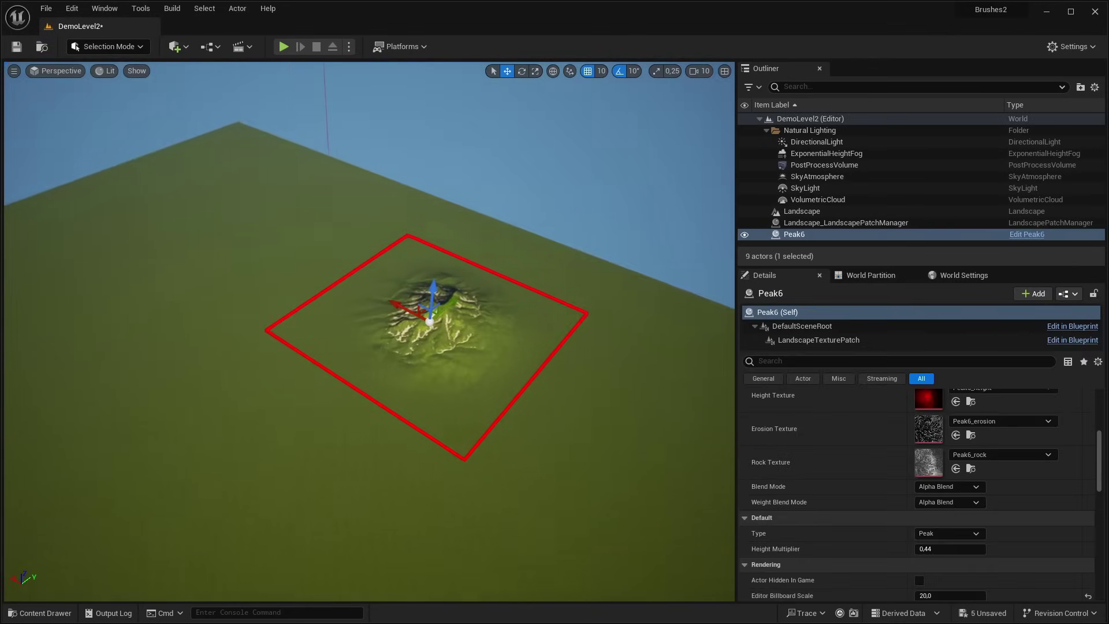
right_click_drag(420, 301, 420, 301)
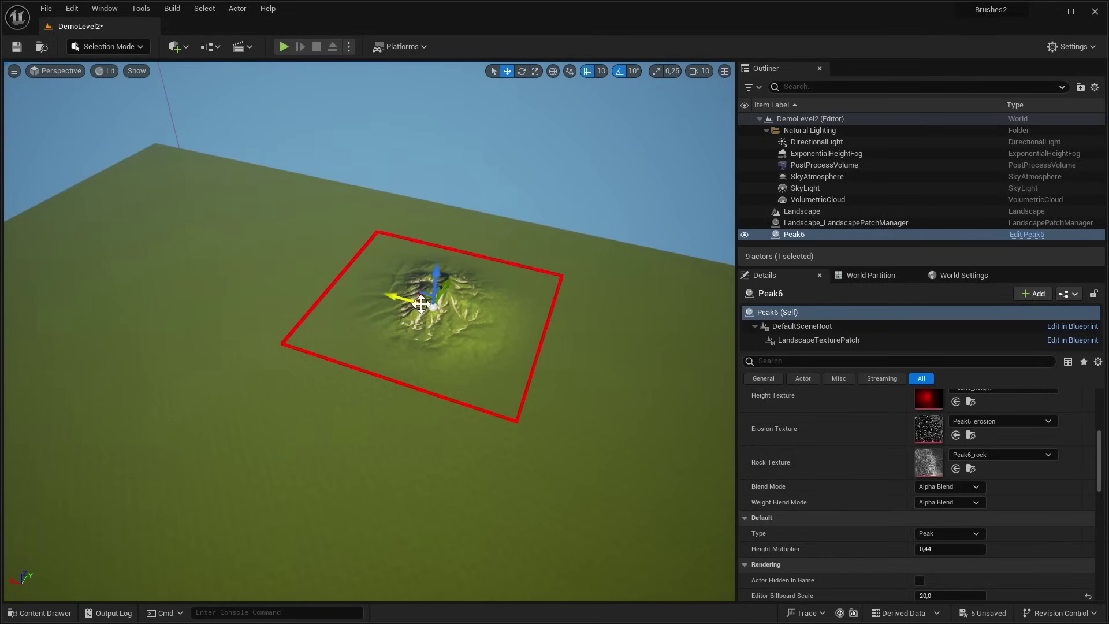
mouse_move(420, 302)
left_mouse_down()
mouse_move(431, 334)
mouse_move(394, 339)
left_mouse_up()
key("e")
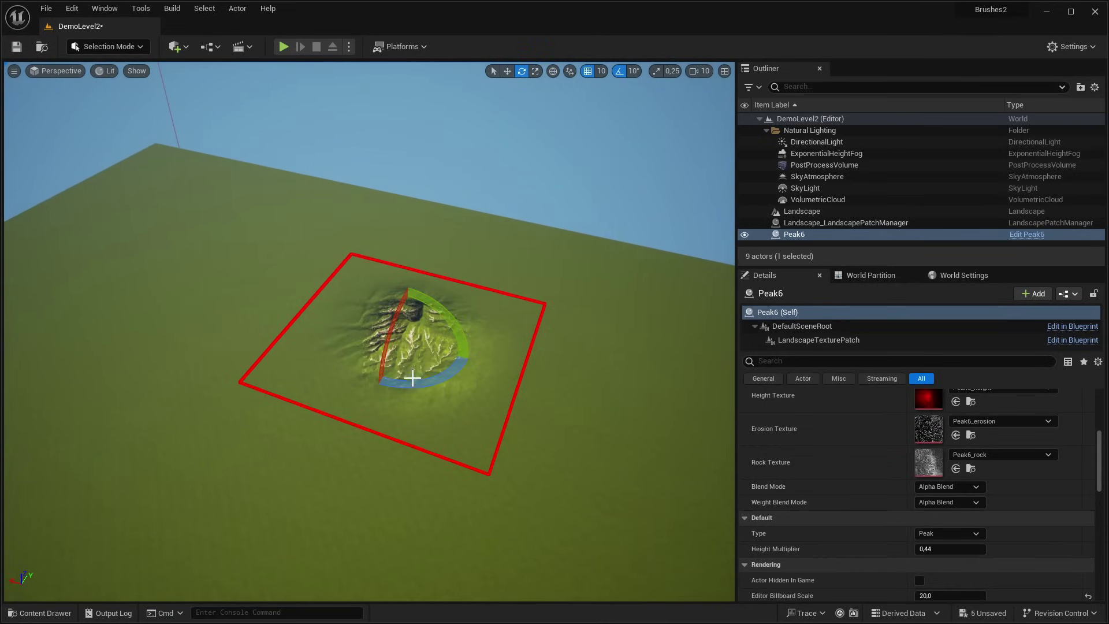
mouse_move(412, 377)
left_mouse_down()
mouse_move(397, 344)
mouse_move(452, 294)
mouse_move(419, 311)
mouse_move(409, 277)
mouse_move(406, 433)
left_mouse_up()
key("r")
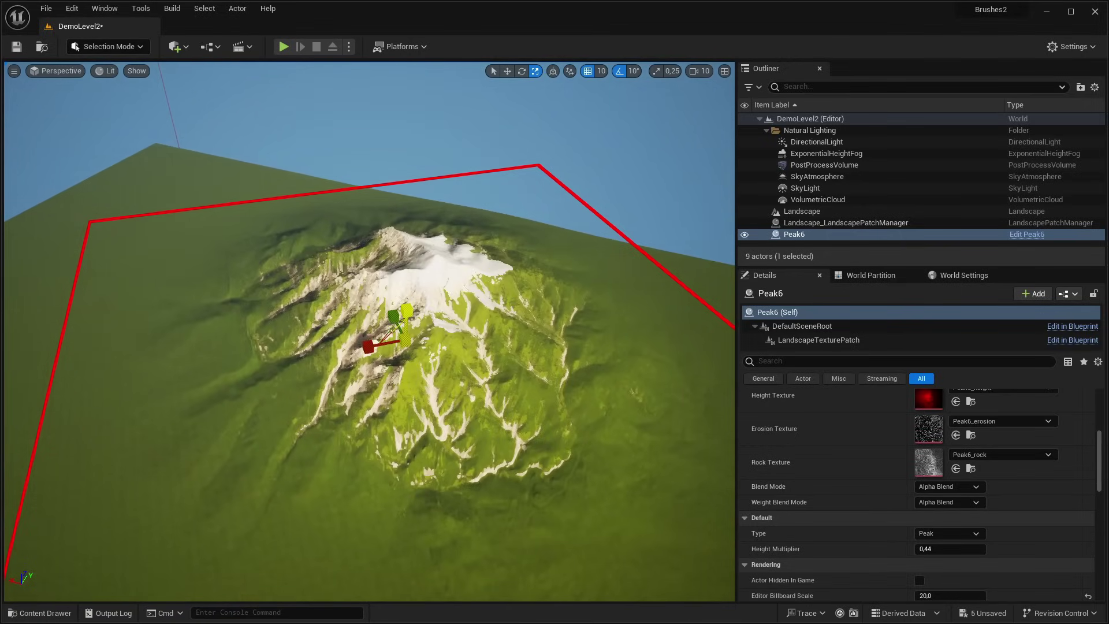
scroll(406, 432, "down", 2)
scroll(412, 424, "down", 2)
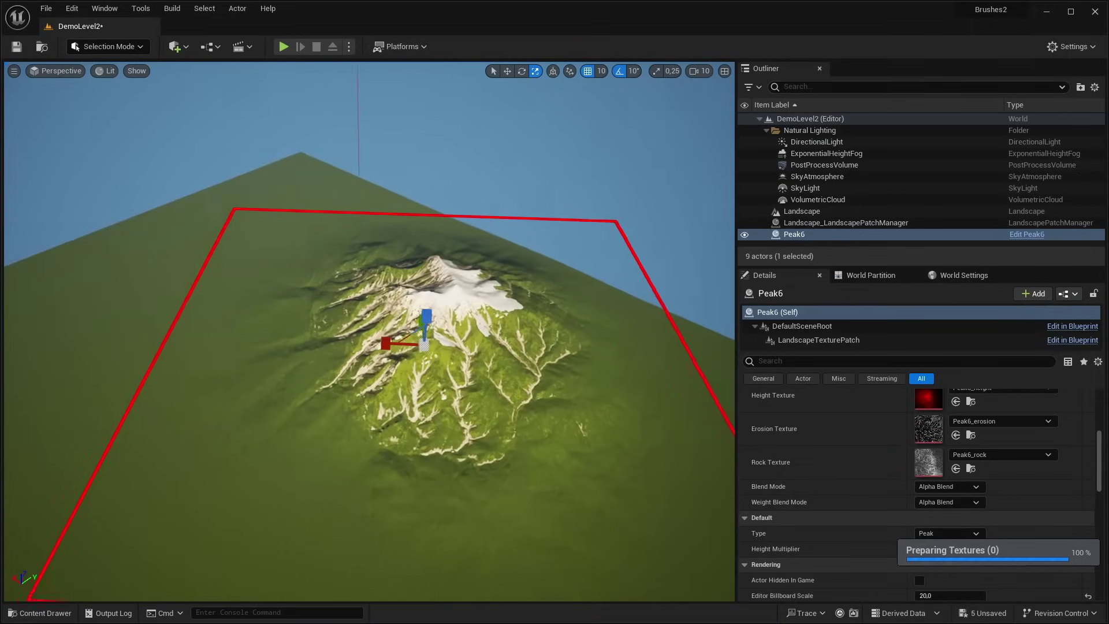
scroll(416, 416, "down", 2)
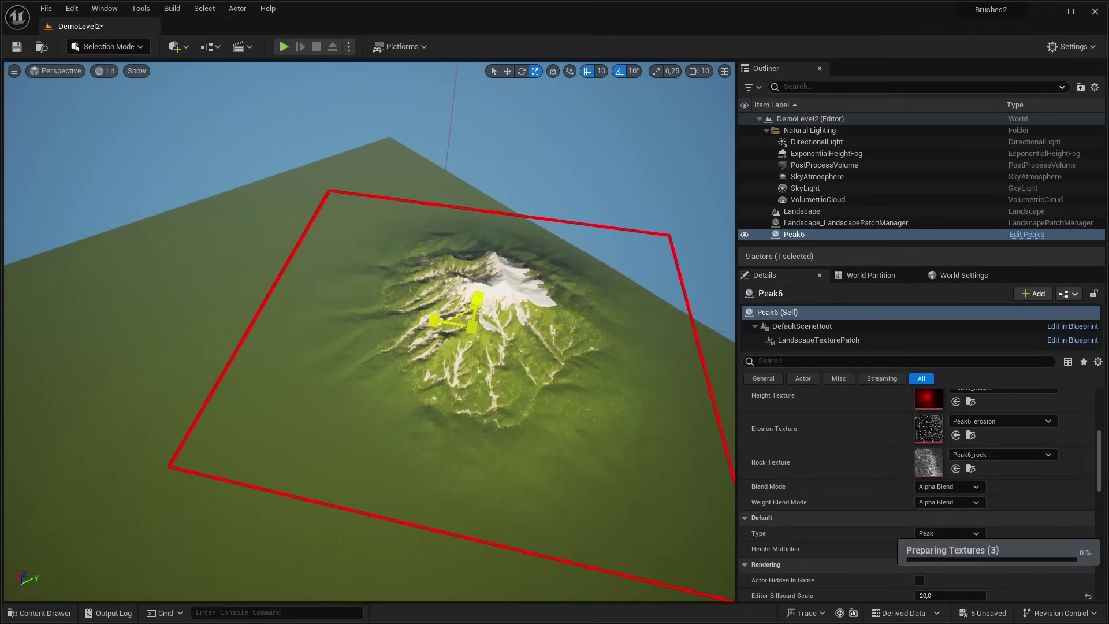
scroll(475, 326, "up", 2)
scroll(475, 326, "up", 4)
scroll(474, 326, "down", 3)
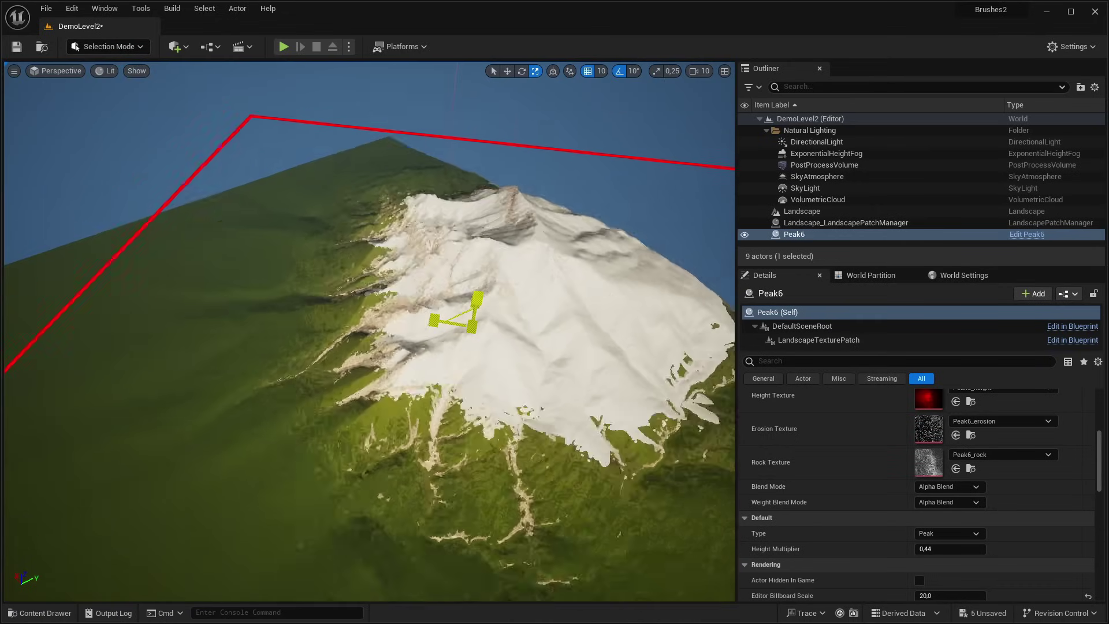
Fly around Peak6 to inspect its snowy summit and slopes, ending overhead.
left_click_drag(486, 472, 348, 433, "alt")
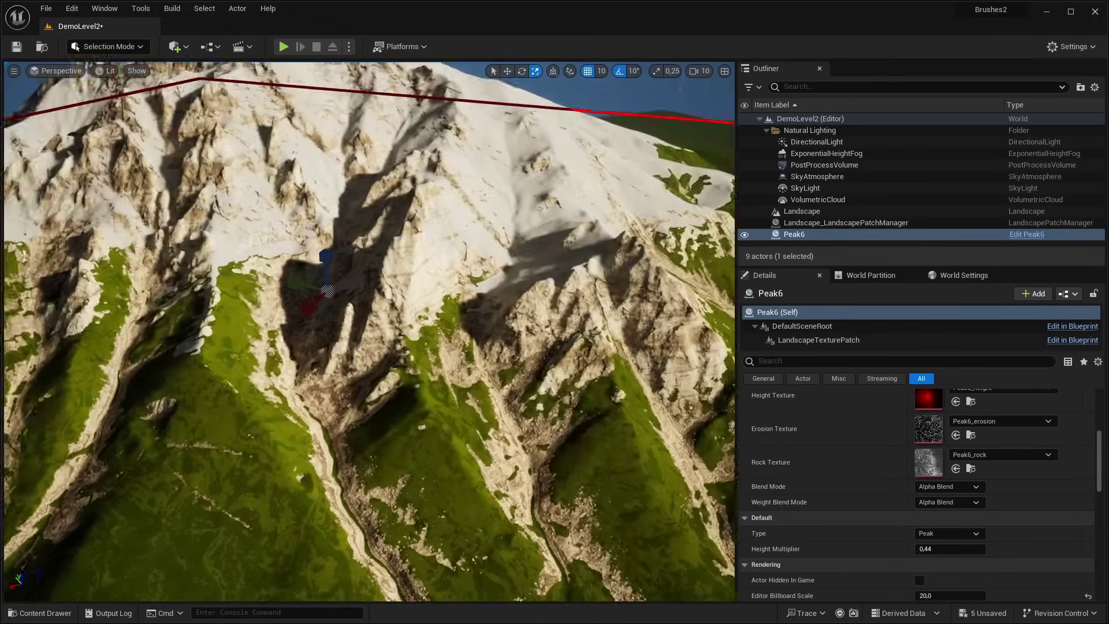
scroll(369, 329, "up", 5)
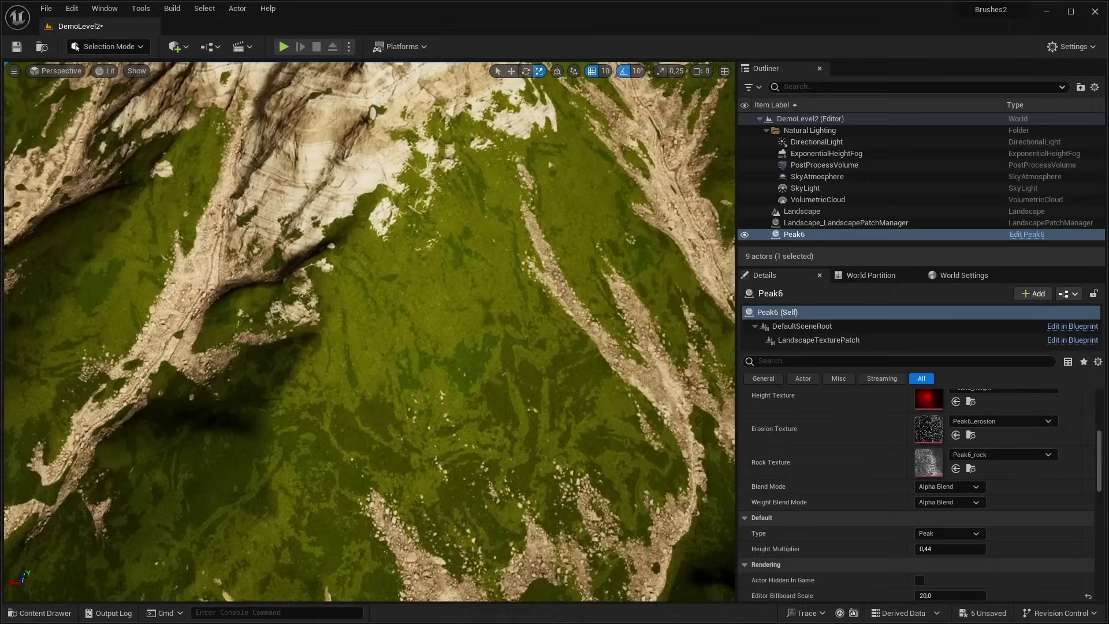
mouse_move(331, 245)
left_mouse_down("alt")
mouse_move(476, 465)
mouse_move(554, 433)
mouse_move(432, 331)
mouse_move(485, 392)
mouse_move(521, 347)
mouse_move(415, 297)
left_mouse_up("alt")
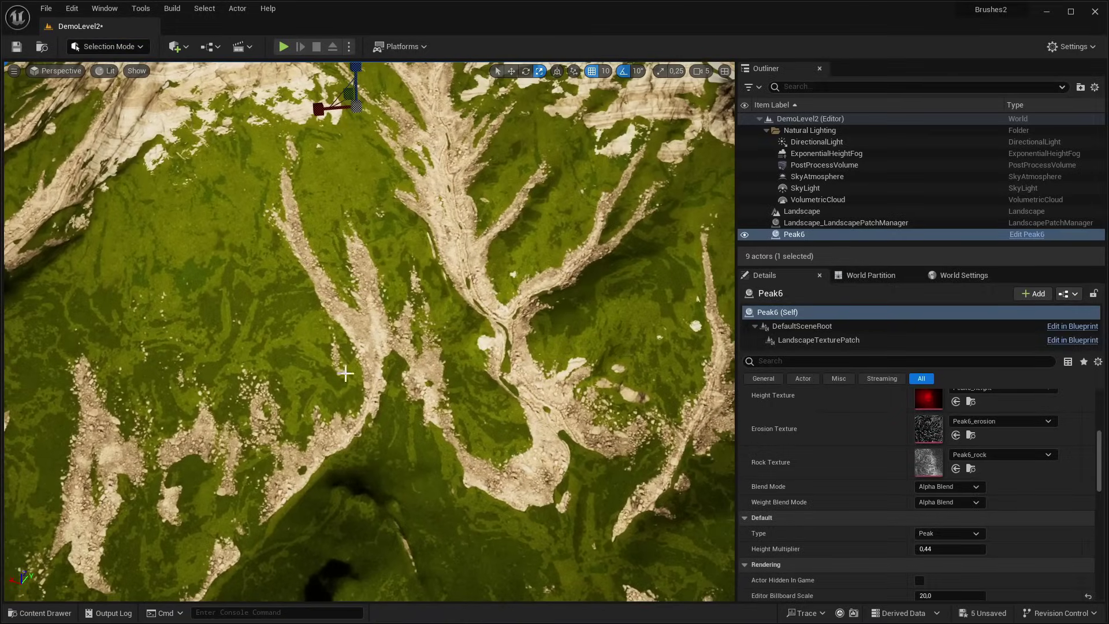
mouse_move(346, 374)
left_mouse_down("alt")
mouse_move(398, 348)
mouse_move(338, 390)
left_mouse_up("alt")
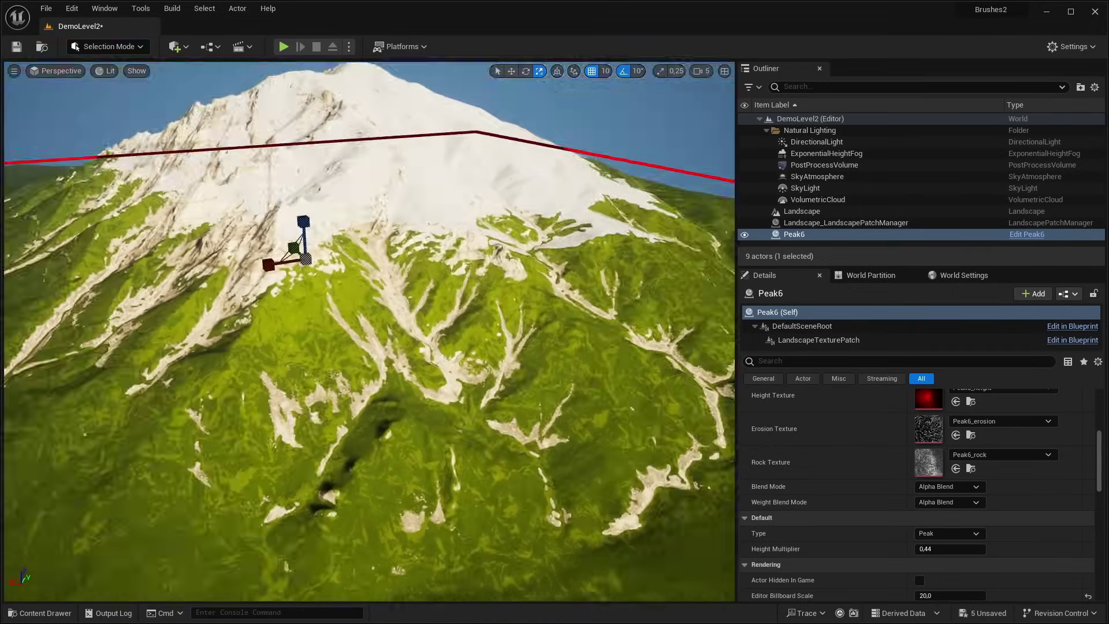
mouse_move(344, 495)
left_mouse_down("alt")
mouse_move(324, 487)
mouse_move(358, 459)
left_mouse_up("alt")
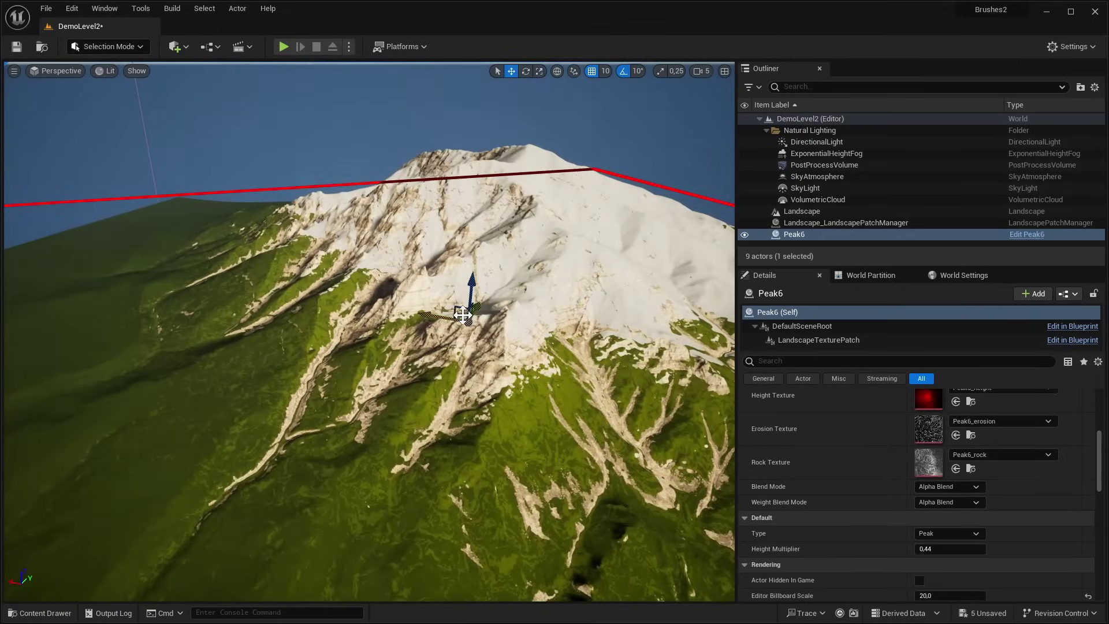
mouse_move(522, 389)
left_mouse_down("alt")
mouse_move(486, 486)
mouse_move(550, 322)
left_mouse_up("alt")
Rotate Peak6 on Z from 40 to -50 degrees, scale it up, and fly closer.
key("e")
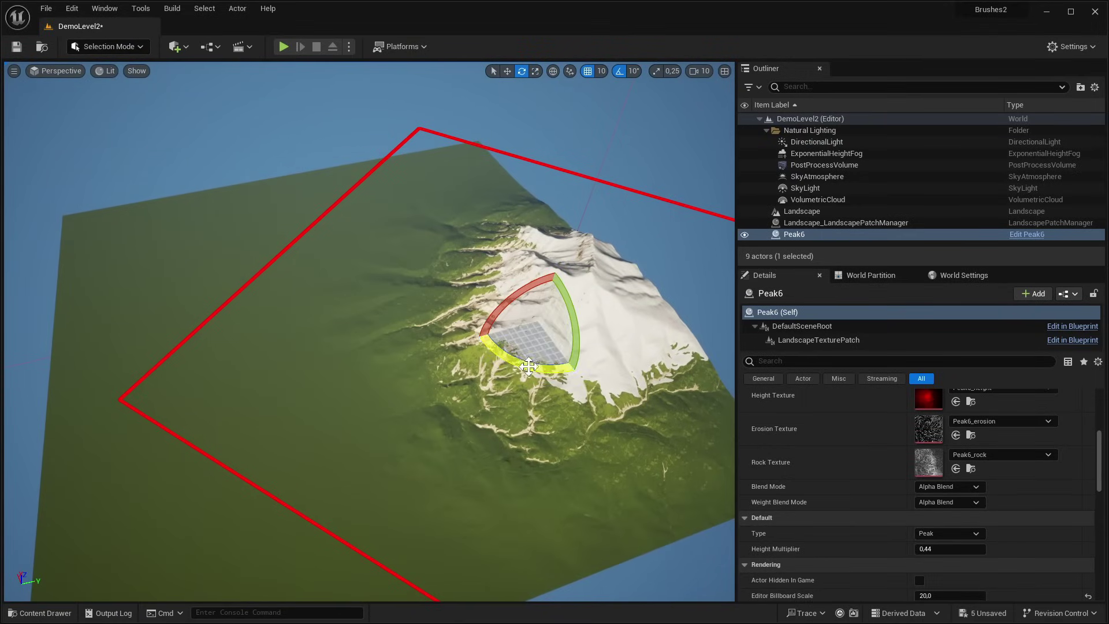
left_click_drag(551, 275, 468, 303)
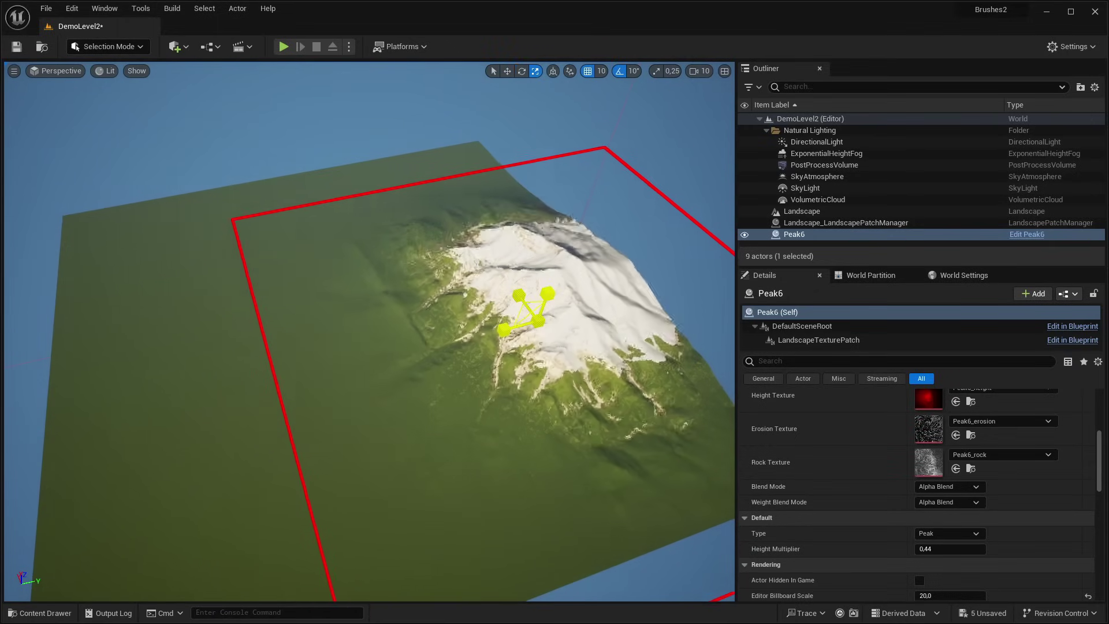
mouse_move(537, 319)
left_mouse_down()
mouse_move(572, 286)
mouse_move(545, 348)
left_mouse_up()
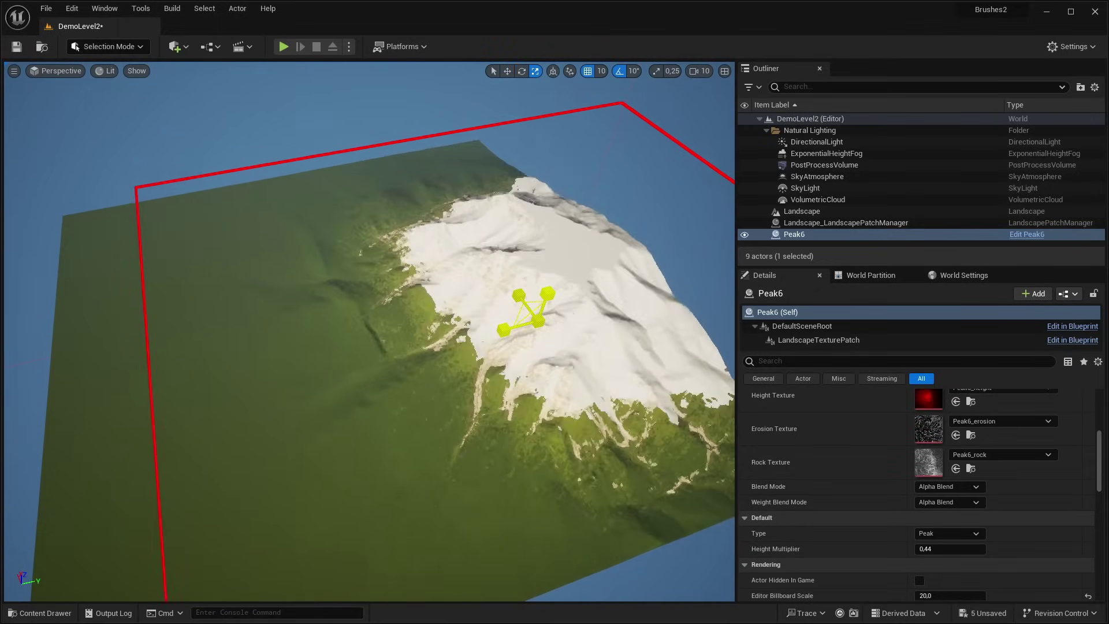
mouse_move(546, 349)
right_mouse_down()
mouse_move(545, 287)
mouse_move(521, 260)
right_mouse_up()
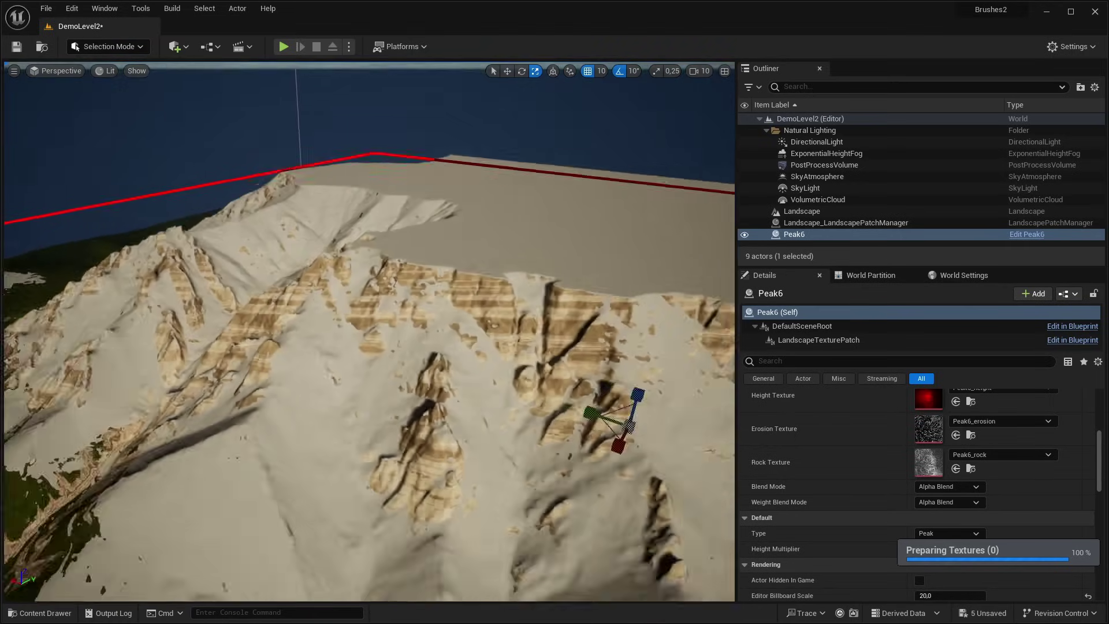
right_click_drag(411, 387, 480, 288)
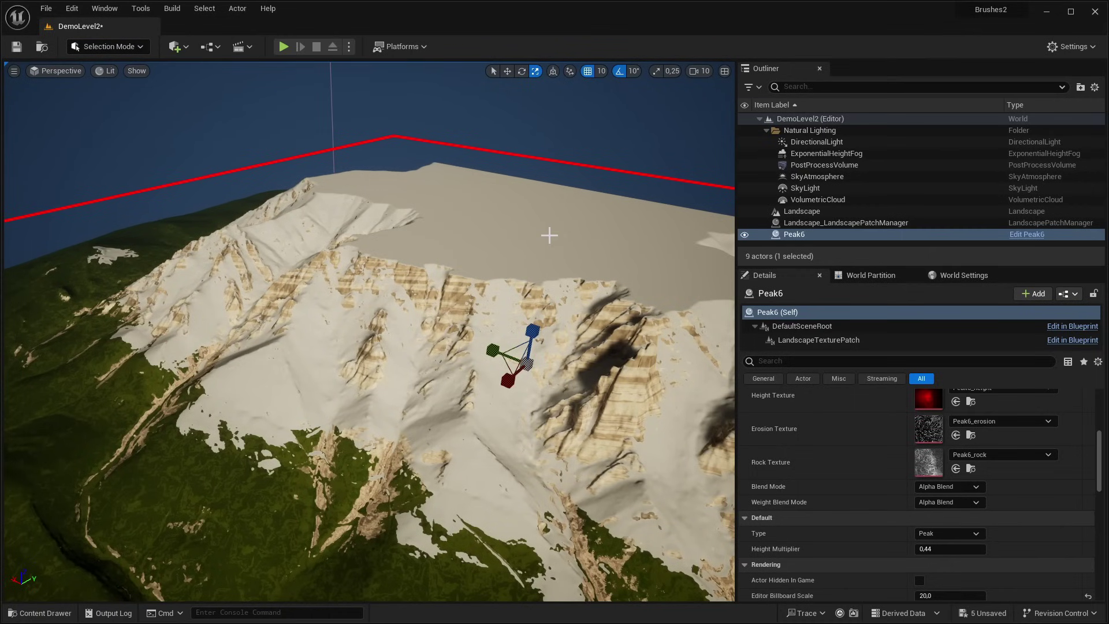
Set the Landscape's Scale Z to 500 and move the Peak6 brush to reshape the peak.
left_click(549, 234)
scroll(840, 488, "up", 5)
type("500")
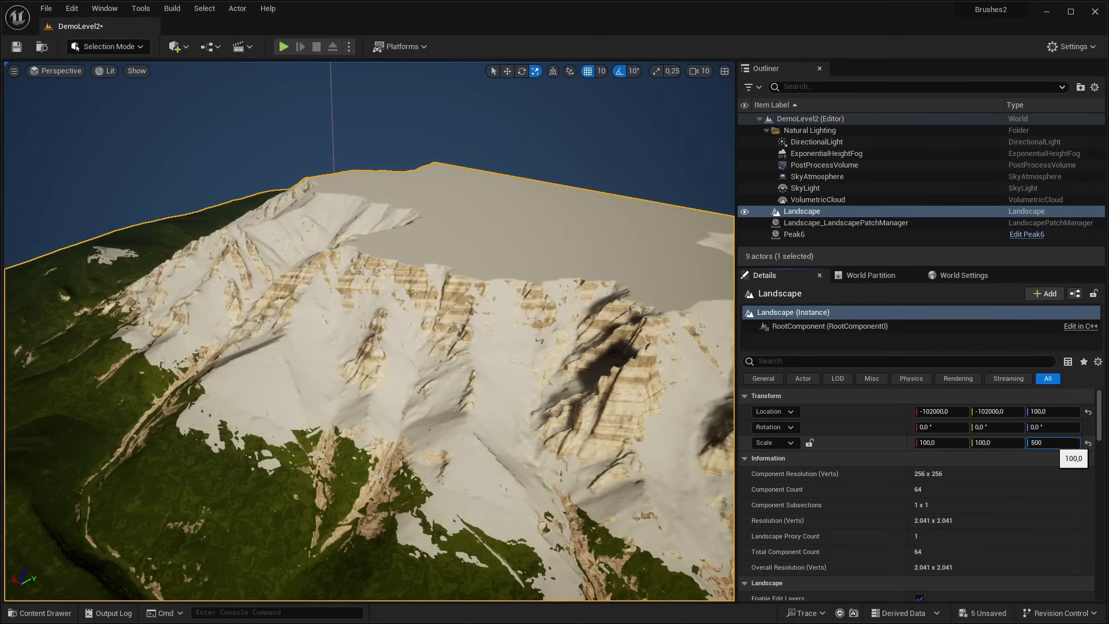
key("Return")
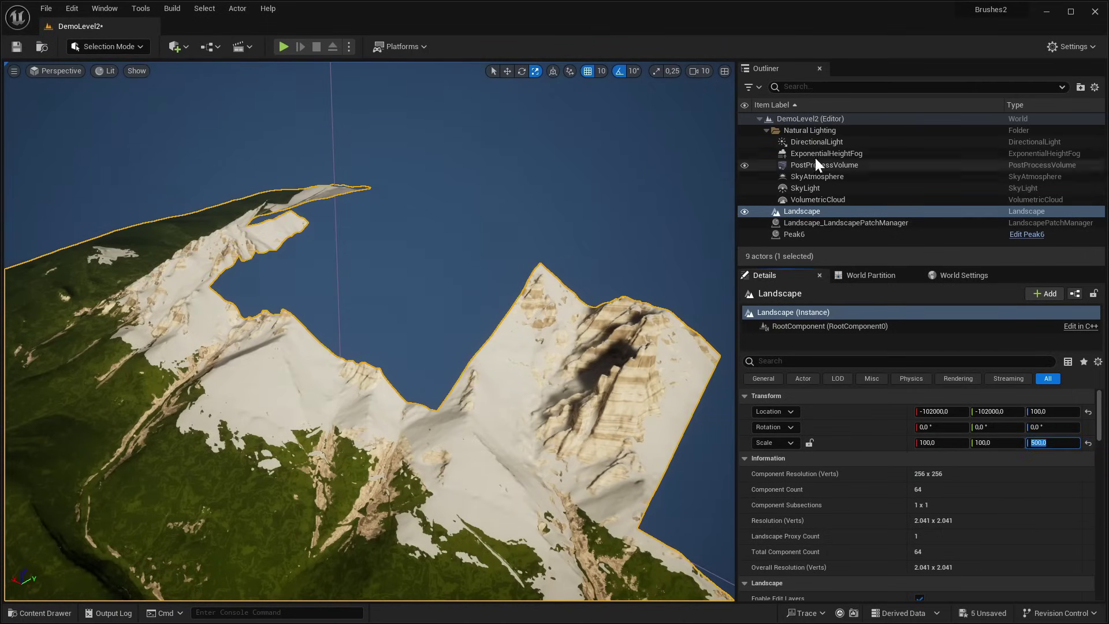
left_click(802, 235)
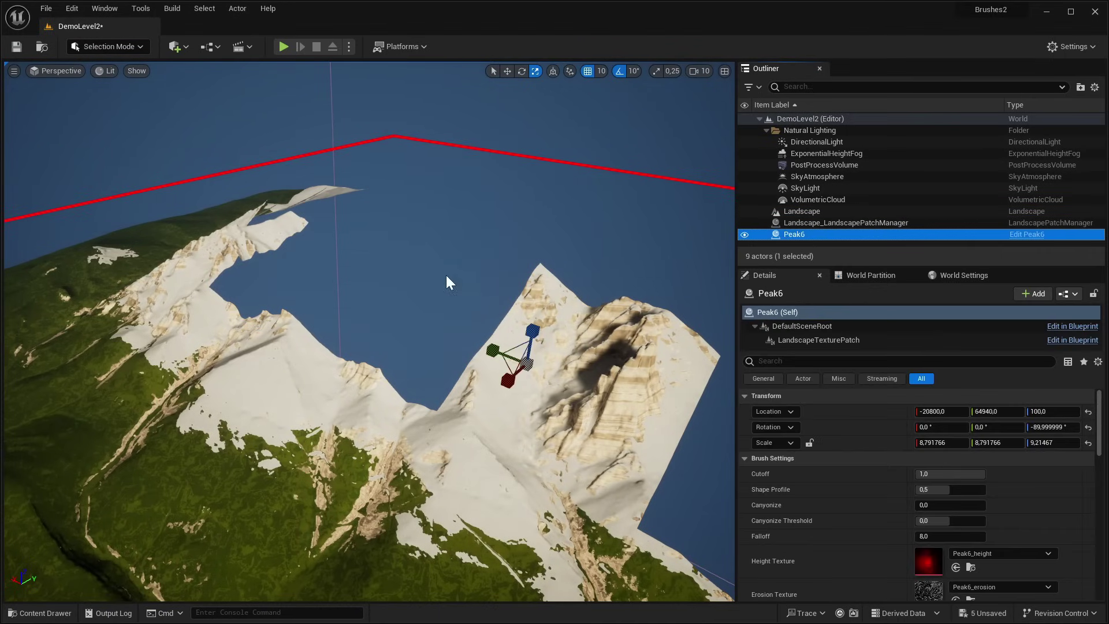
key("w")
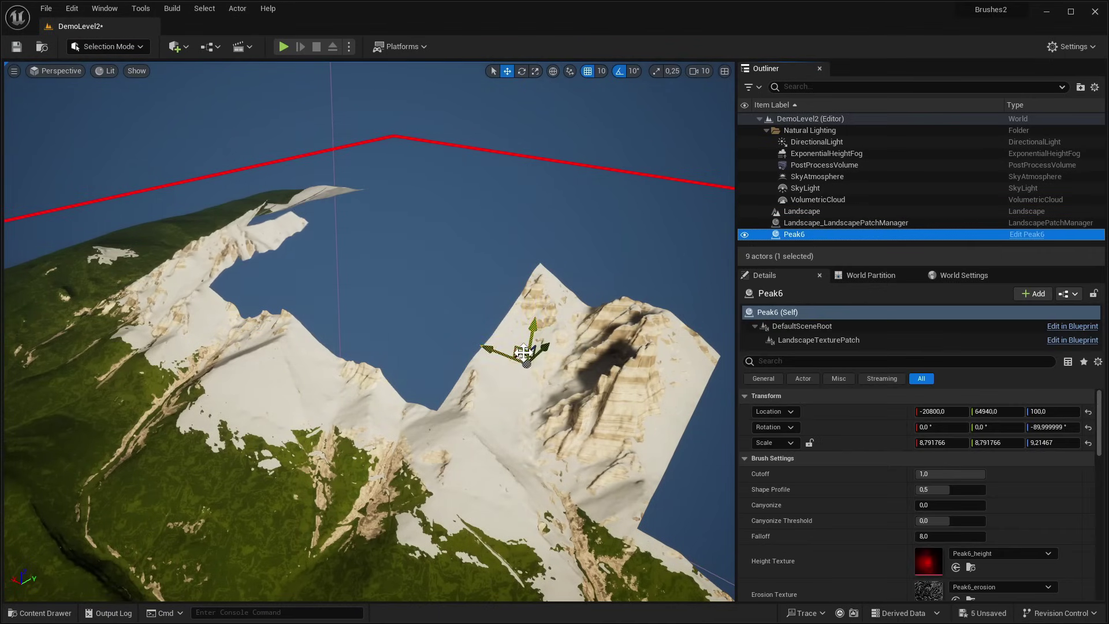
left_click_drag(523, 355, 530, 349)
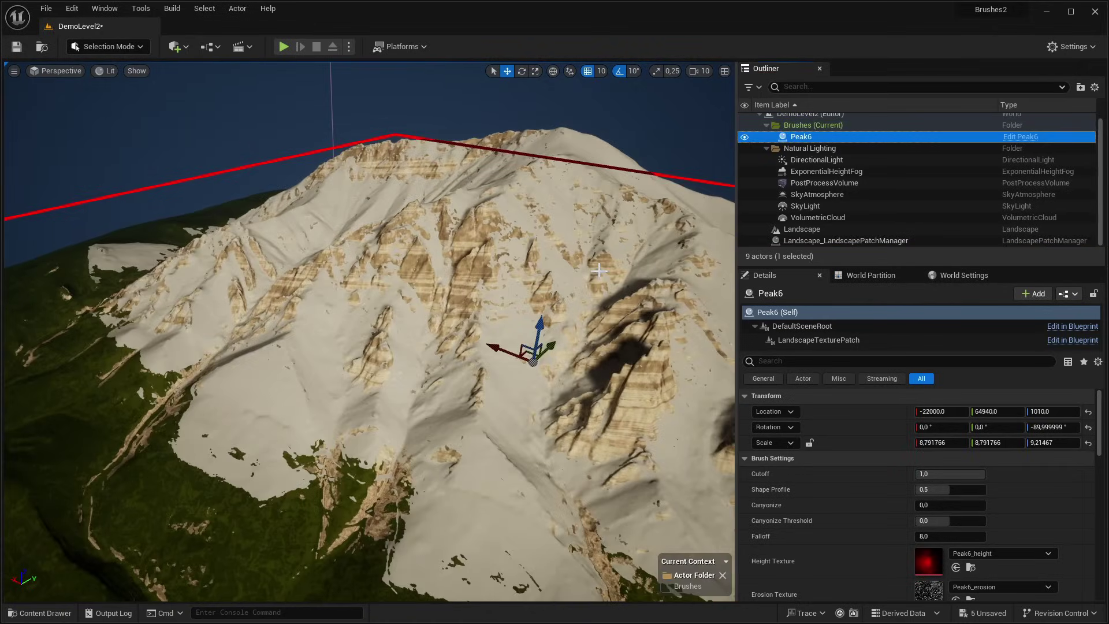
left_click_drag(597, 271, 527, 308, "alt")
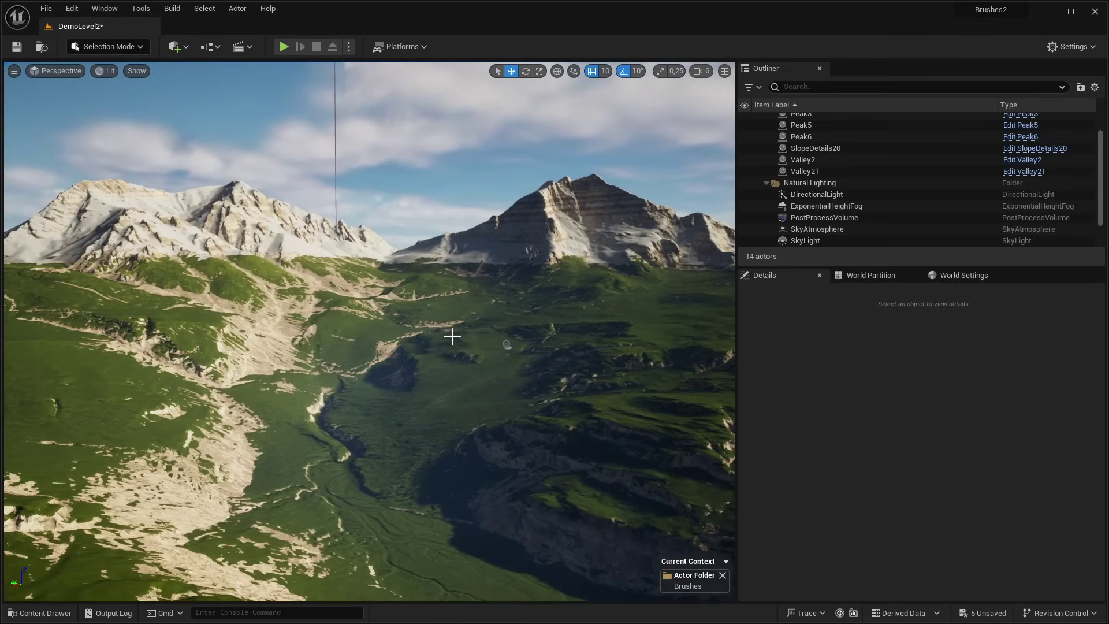
In the Content Drawer, go from SlopeDetails up to TerrainRemixBrushes and into MaterialPresets.
left_click(452, 338)
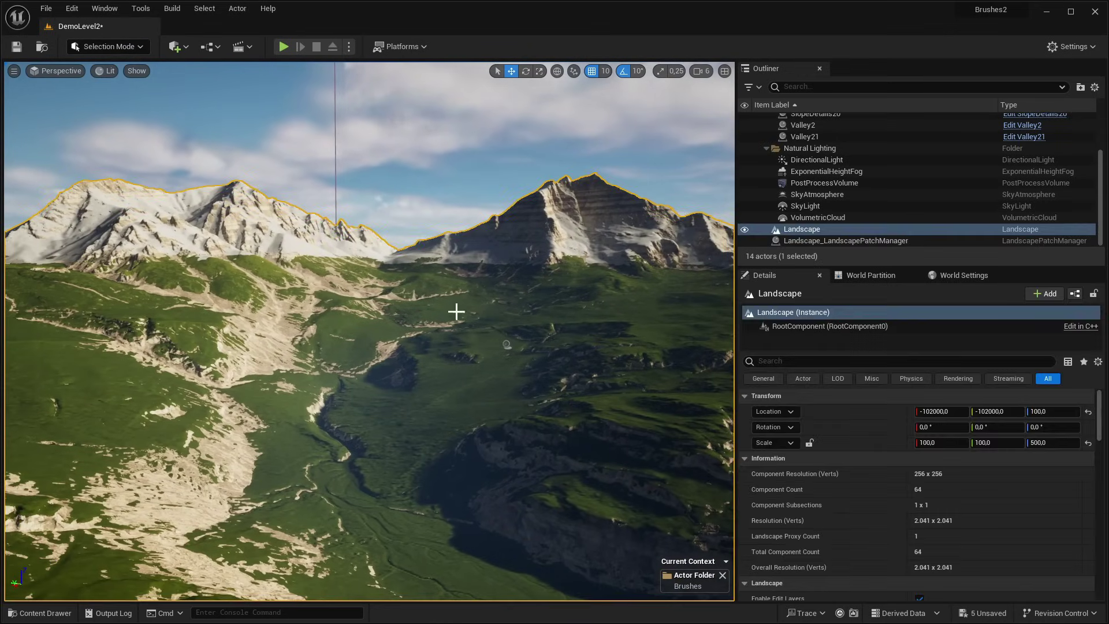
key("ctrl+space")
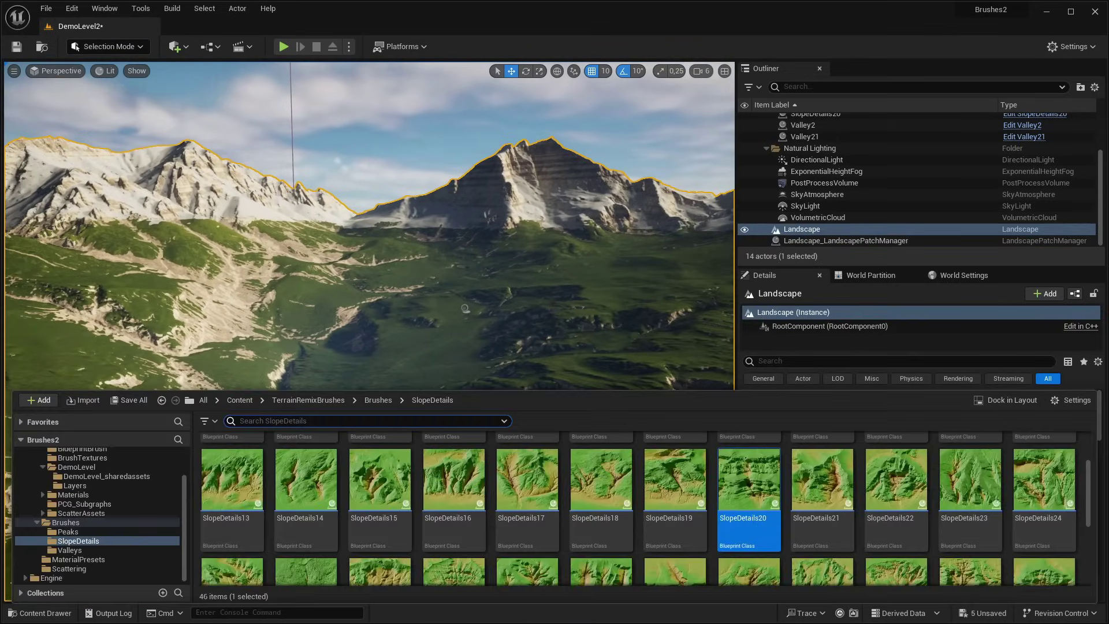
left_click(377, 401)
left_click(309, 401)
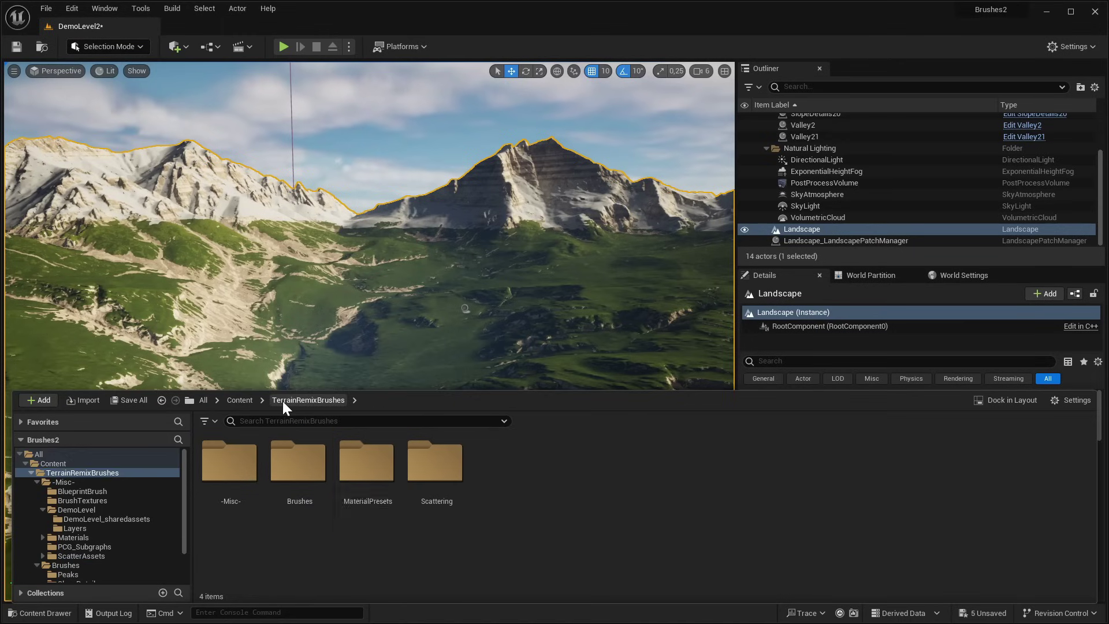
double_click(366, 463)
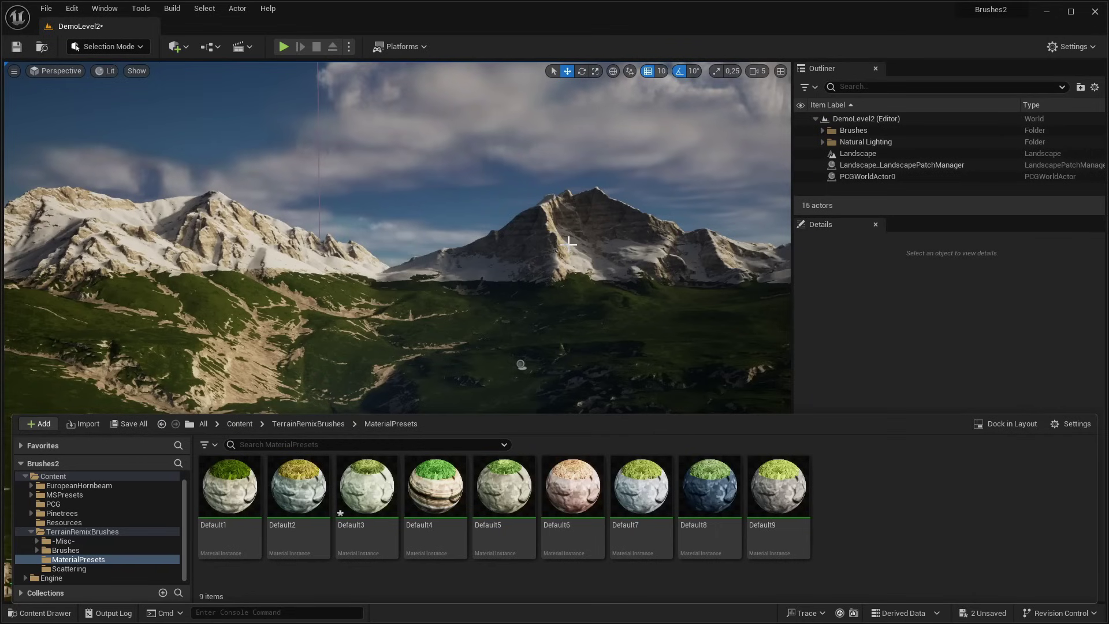
Drop Default2, Default3, Default6, Default7, then Default8 into the Landscape Material slot.
left_click(569, 242)
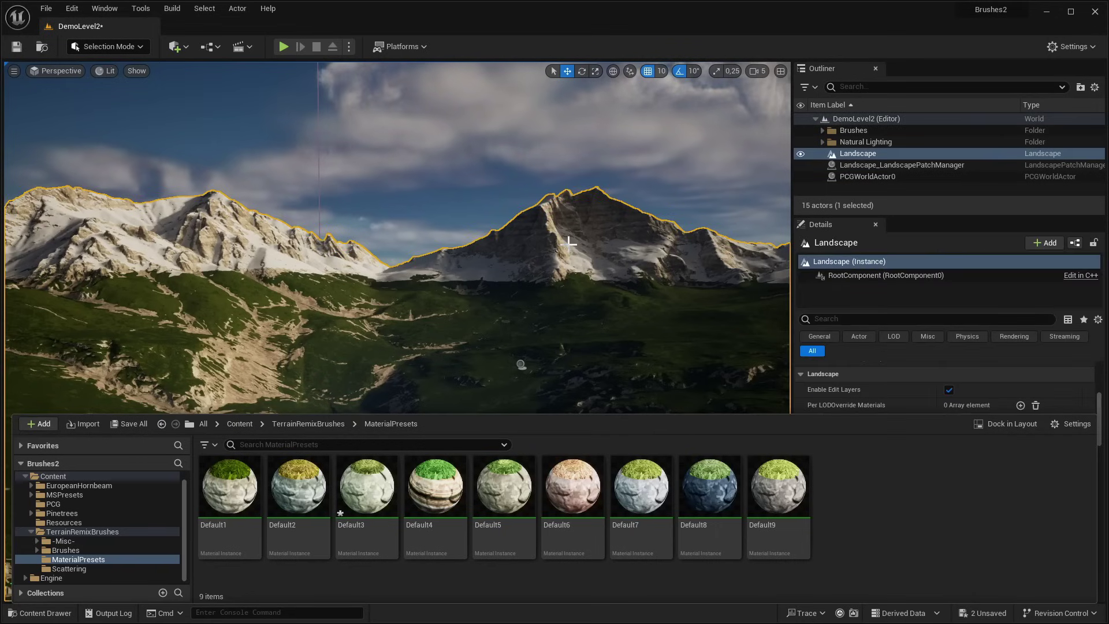
scroll(894, 381, "down", 3)
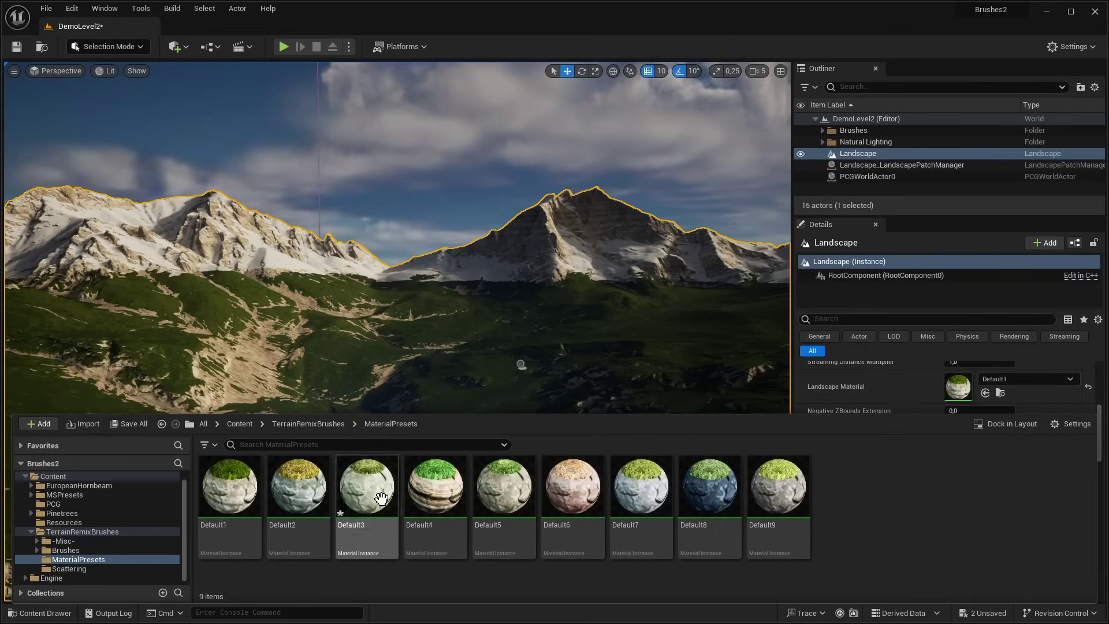
left_click_drag(281, 496, 964, 387)
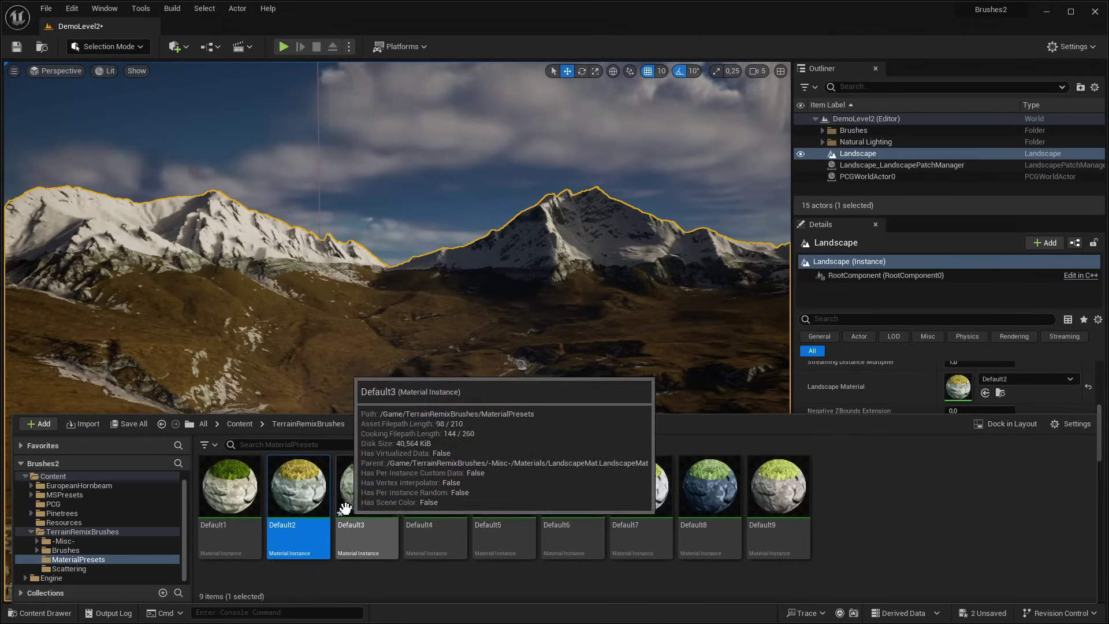
left_click_drag(384, 488, 958, 386)
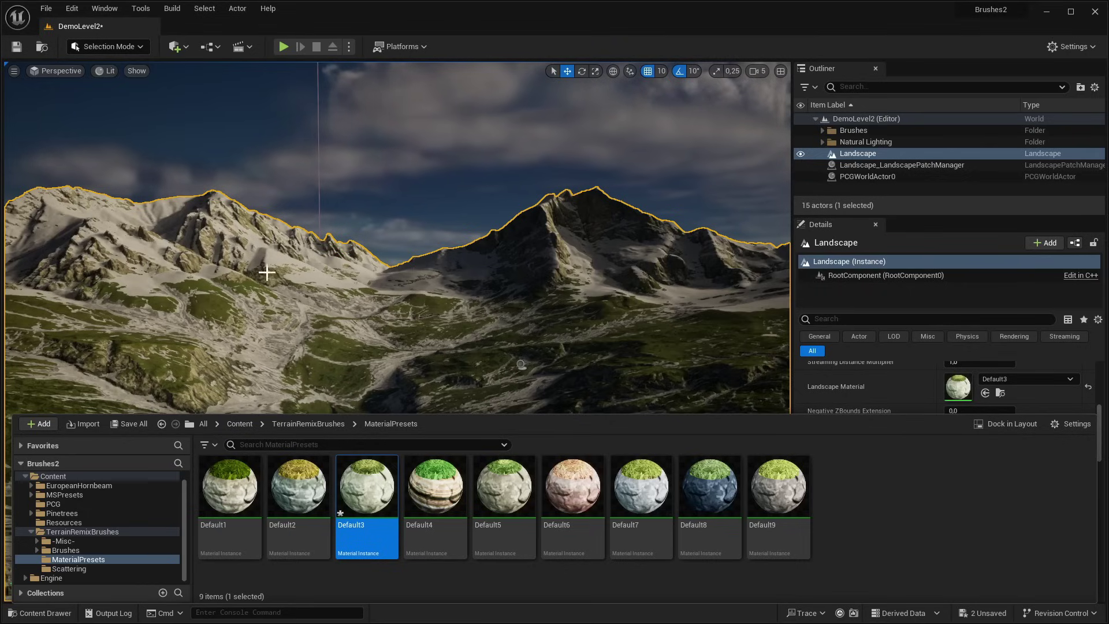
left_click_drag(572, 486, 975, 394)
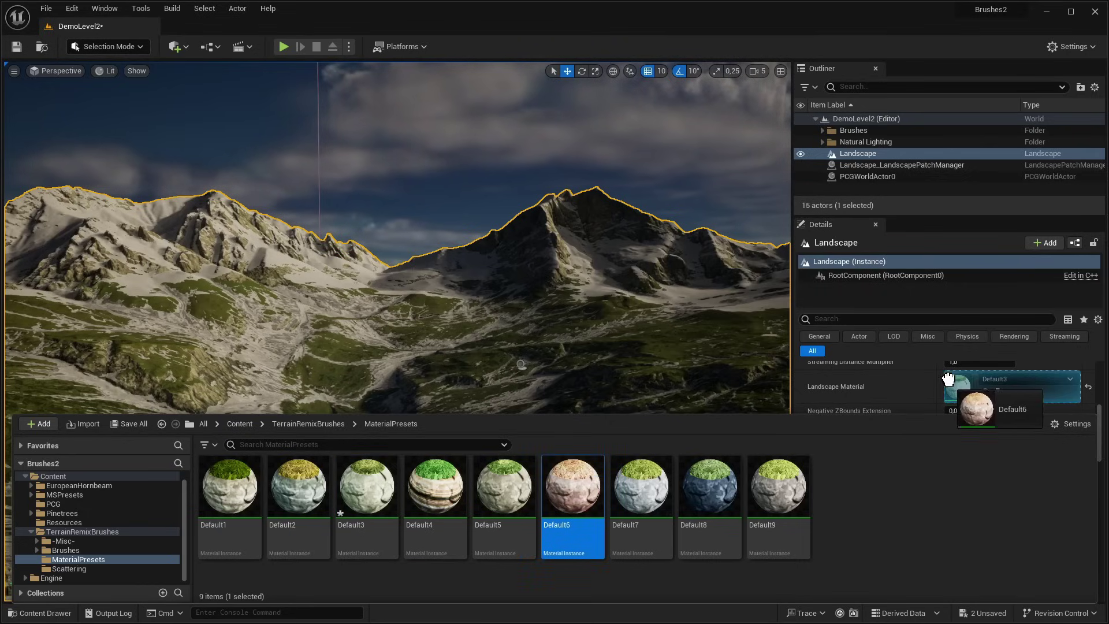
left_click_drag(642, 485, 960, 381)
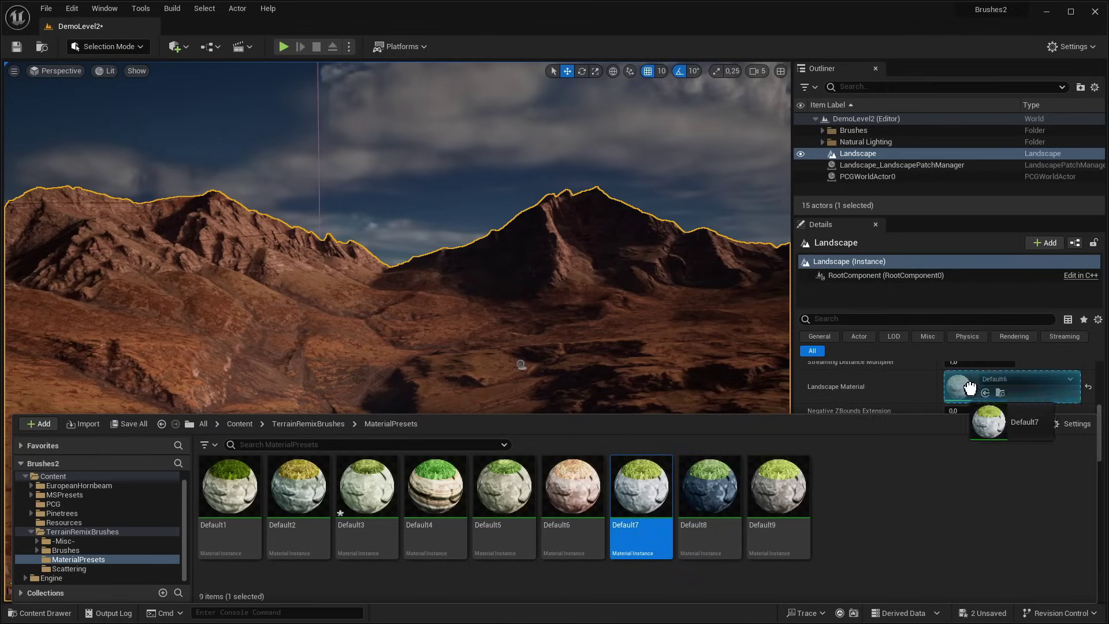
left_click(711, 485)
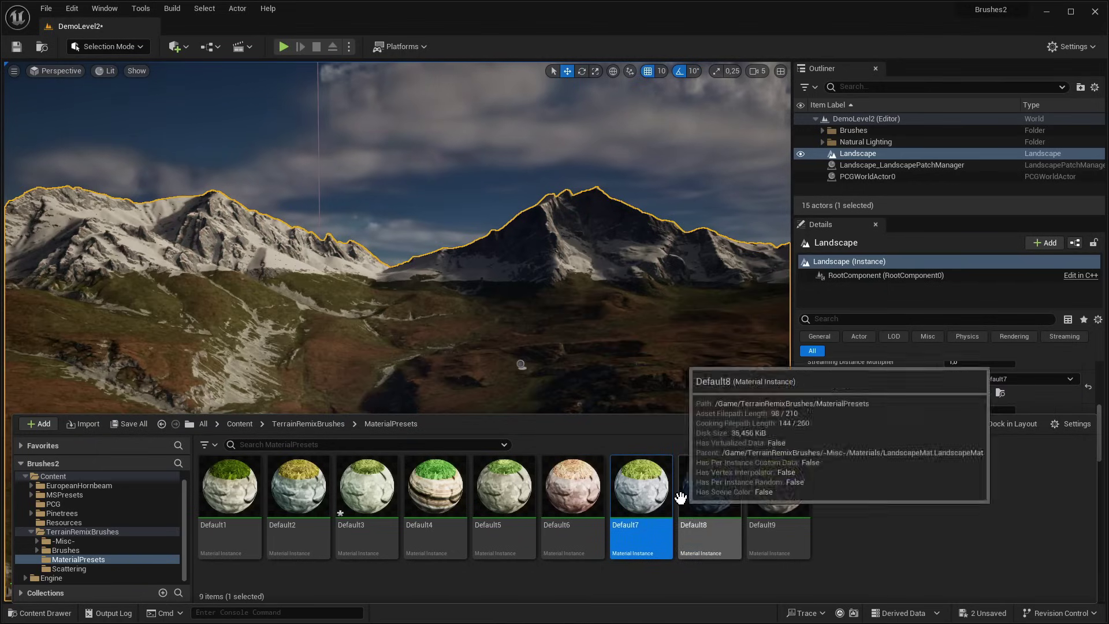
mouse_move(711, 485)
left_mouse_down()
mouse_move(958, 387)
mouse_move(956, 397)
left_mouse_up()
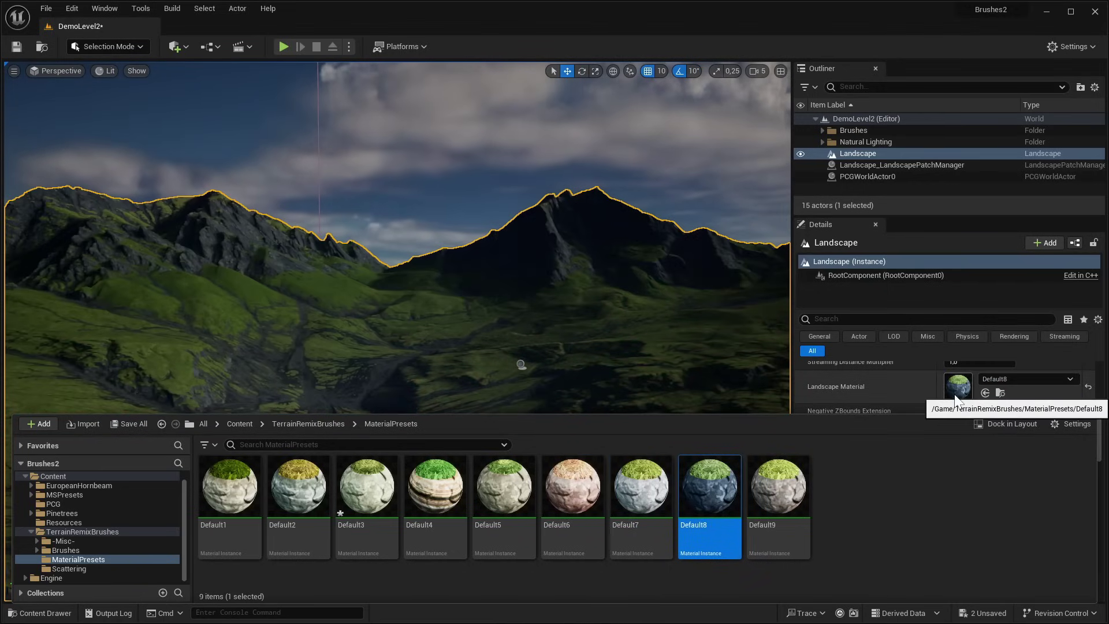
double_click(956, 391)
type(".55")
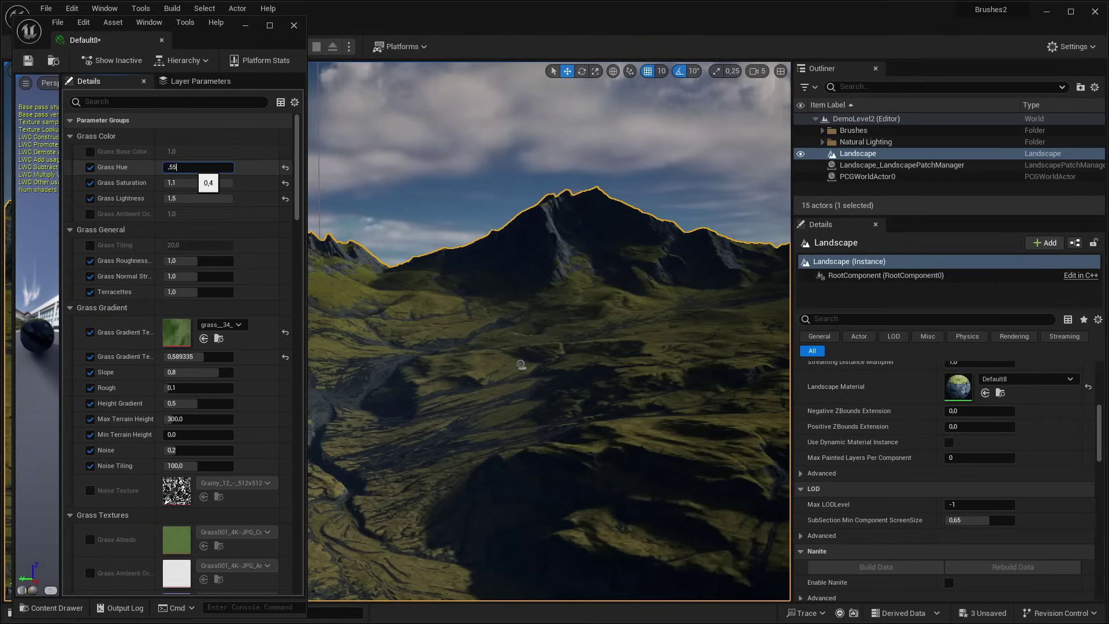
Adjust Default8's Grass Hue, then set Gravel Lightness to 3.0 and Rock Lightness to 1.0.
key("Return")
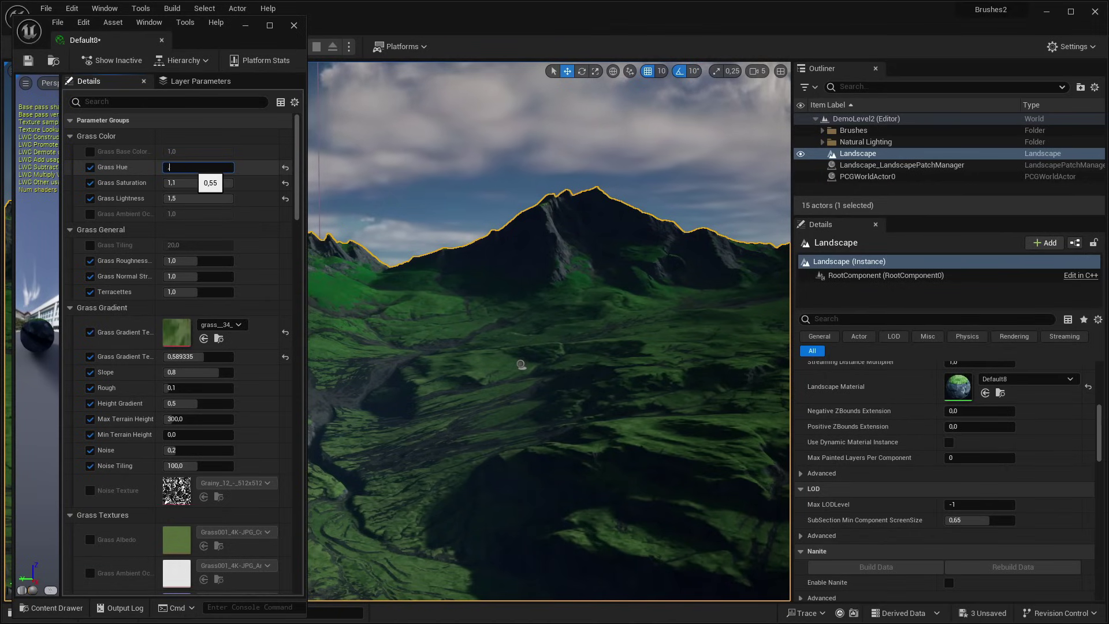
type("0,5")
key("Return")
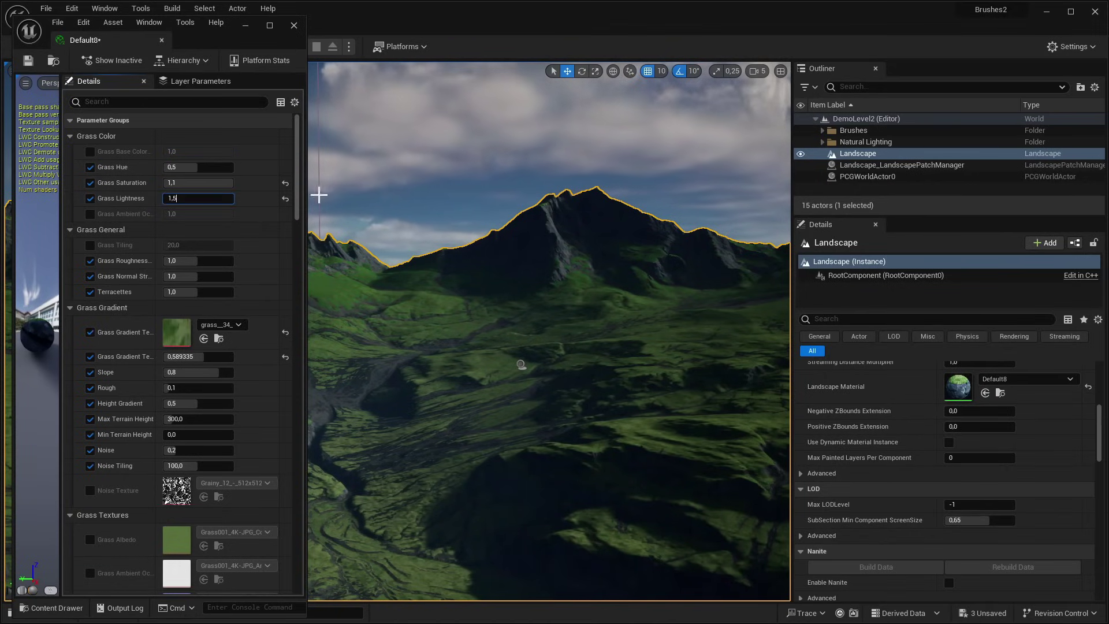
scroll(297, 218, "down", 5)
scroll(295, 243, "down", 5)
scroll(290, 269, "down", 5)
scroll(287, 299, "down", 5)
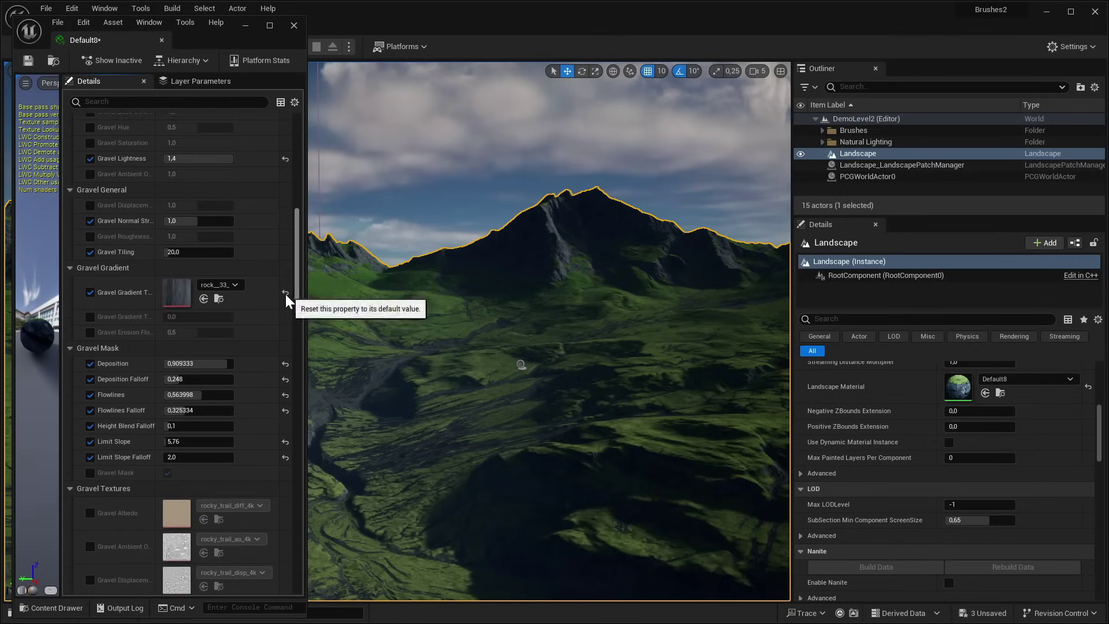
scroll(287, 300, "up", 1)
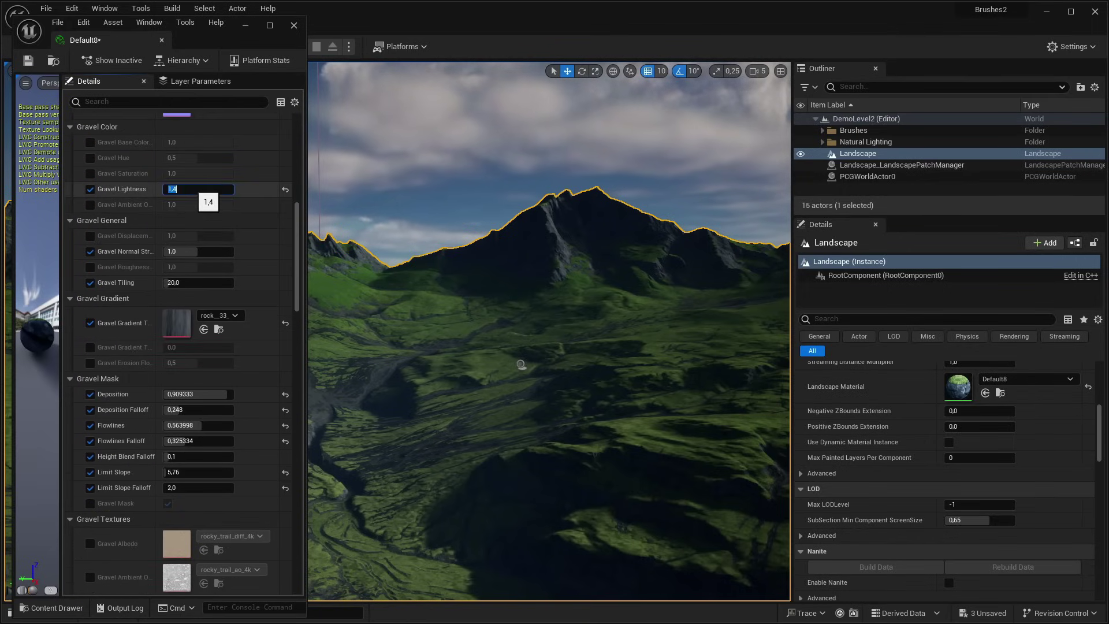
type("3")
key("Return")
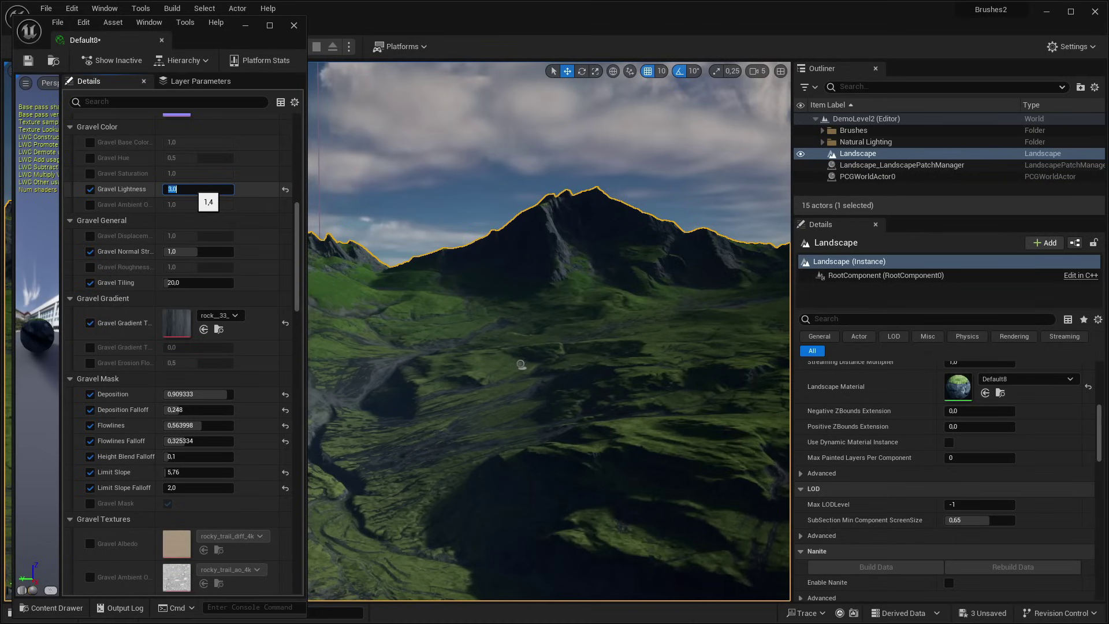
scroll(188, 425, "down", 10)
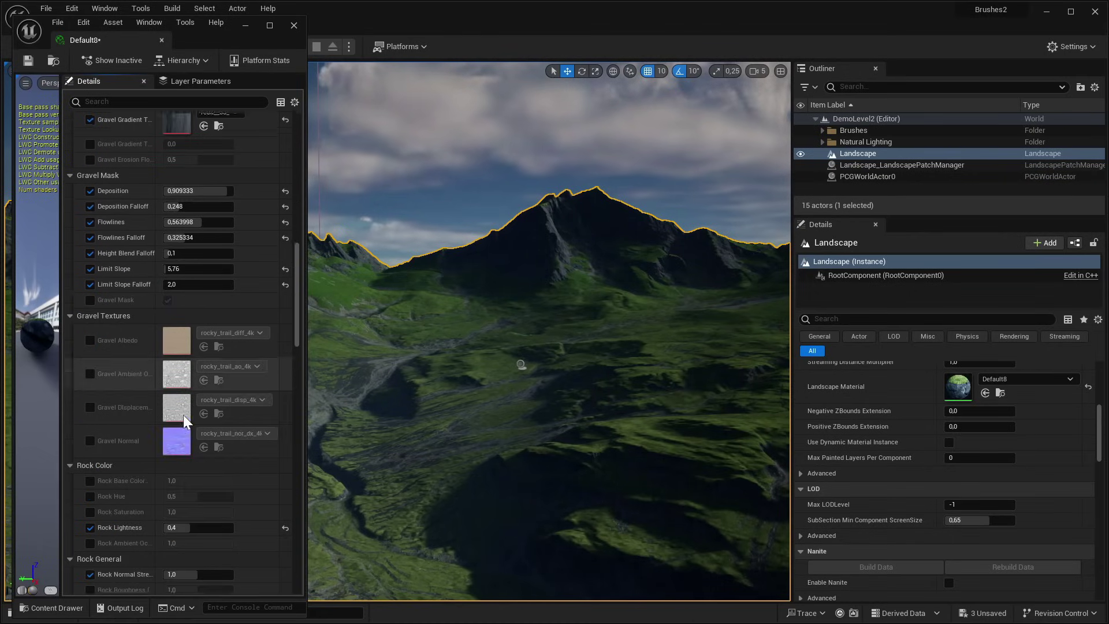
scroll(178, 365, "down", 3)
scroll(161, 285, "down", 2)
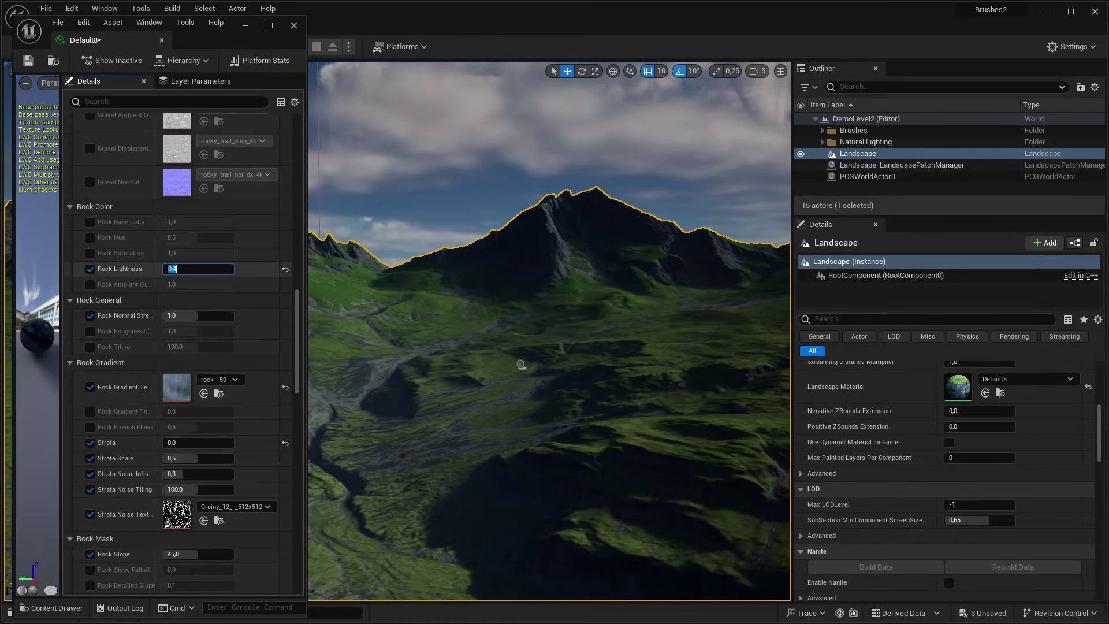
type("1")
key("Return")
right_click_drag(521, 364, 521, 364)
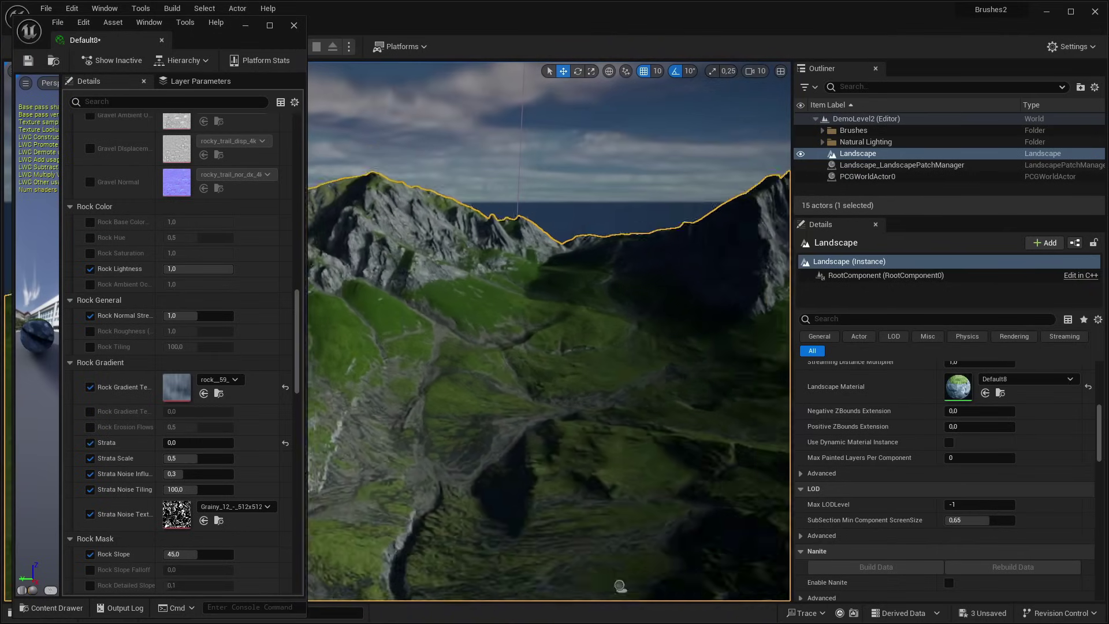
scroll(191, 399, "down", 5)
scroll(192, 400, "down", 5)
scroll(192, 400, "down", 3)
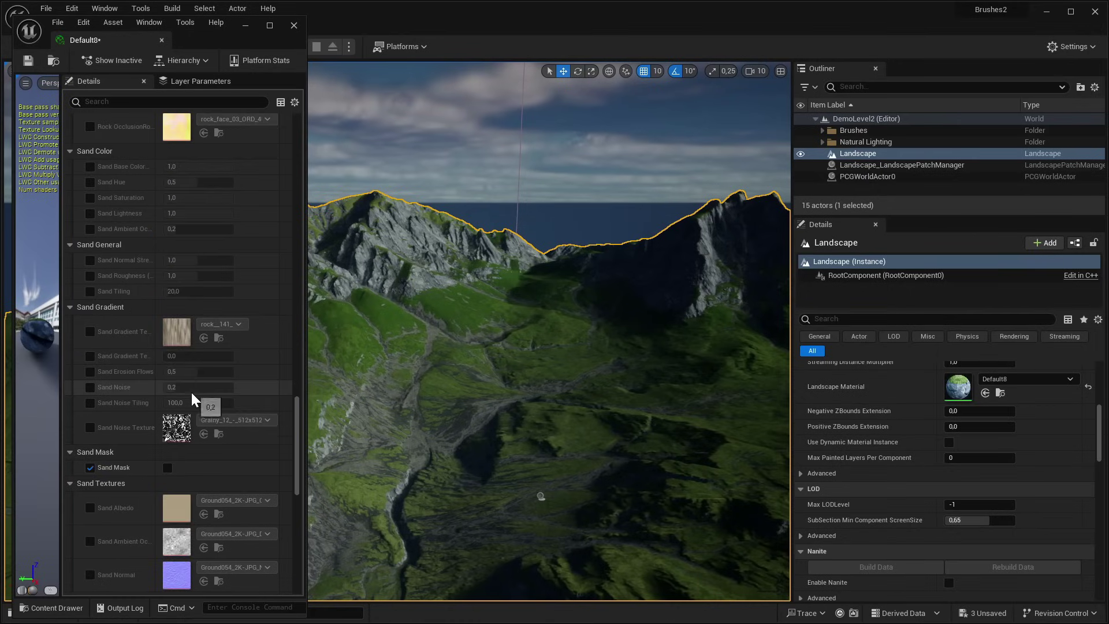
scroll(191, 408, "down", 3)
scroll(204, 399, "down", 3)
scroll(205, 350, "down", 1)
scroll(207, 357, "down", 2)
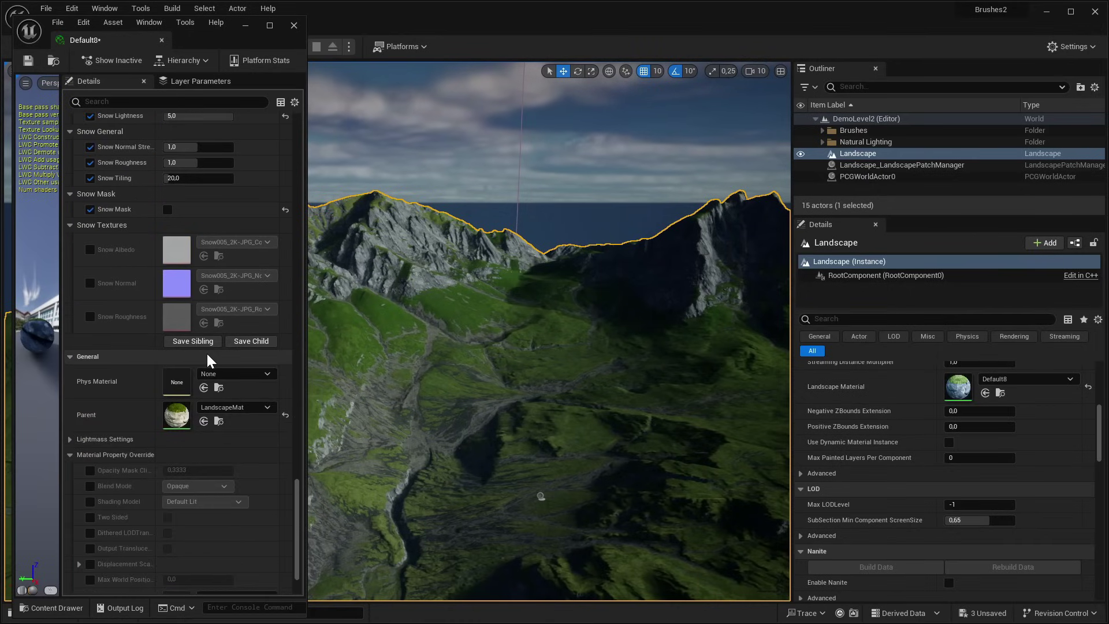
scroll(207, 361, "up", 3)
Enable Snow Mask and tune Snow Line, trying -1000 before settling on 0.
left_click(167, 339)
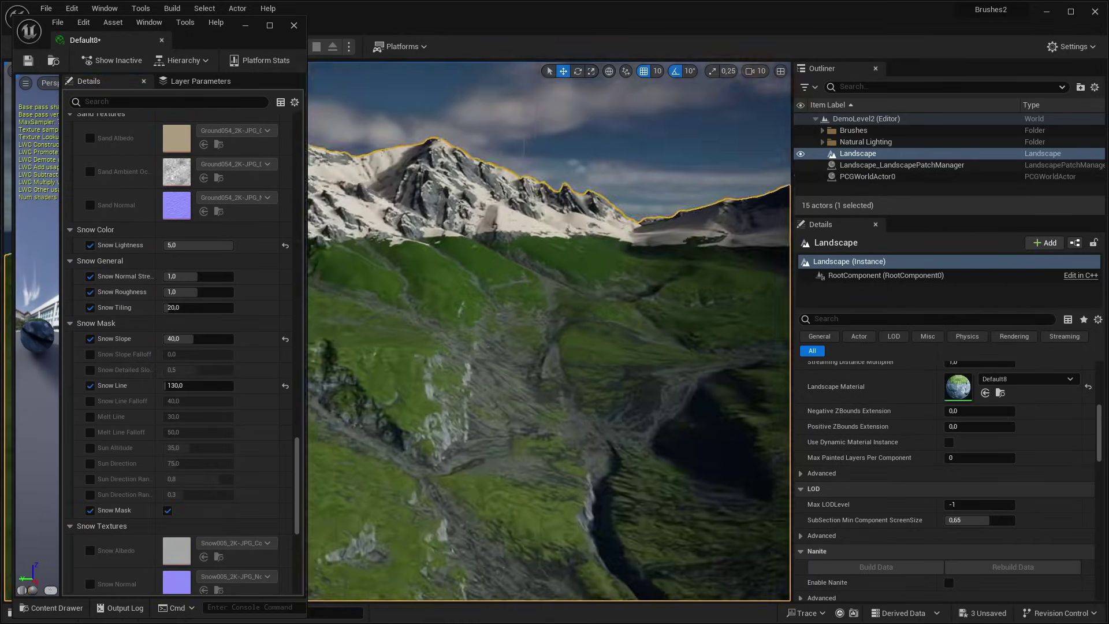
right_click_drag(537, 364, 500, 379)
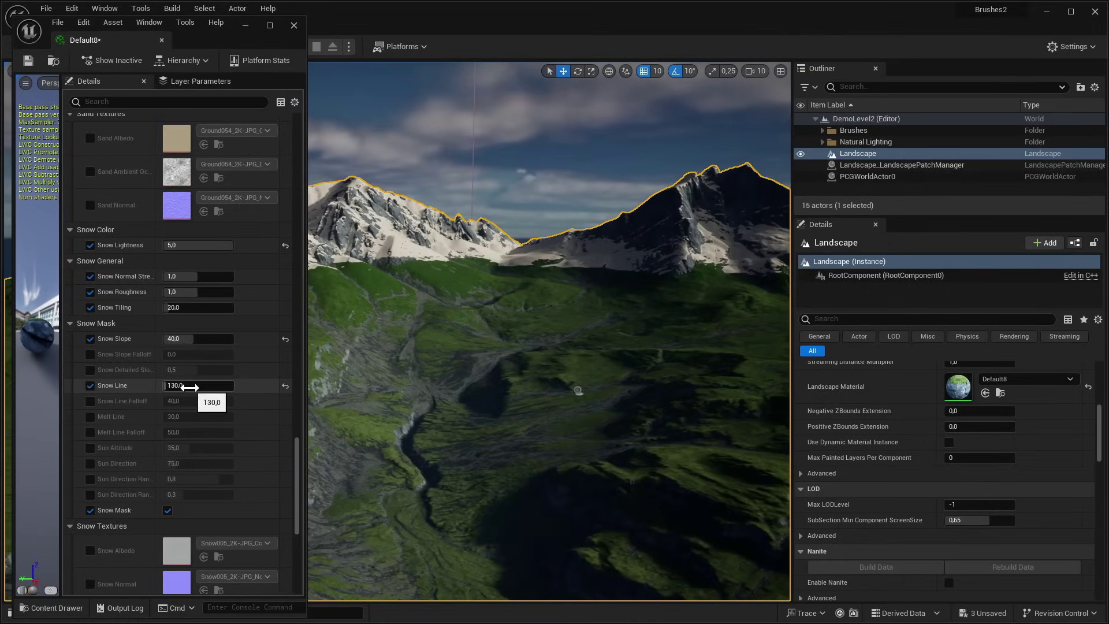
left_click_drag(185, 387, 198, 389)
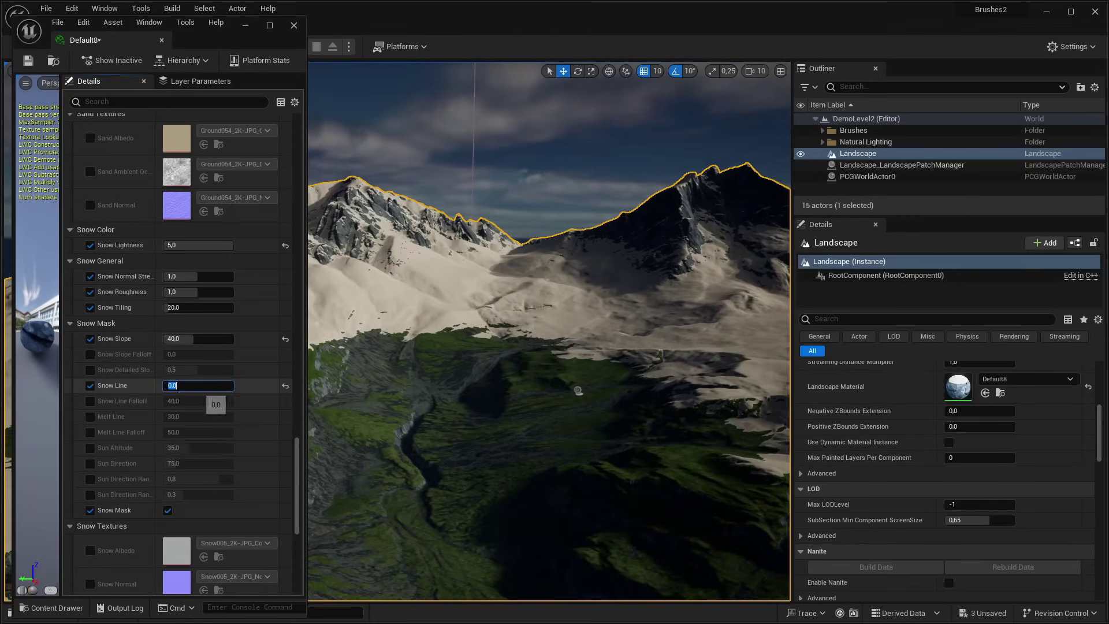
type("-100")
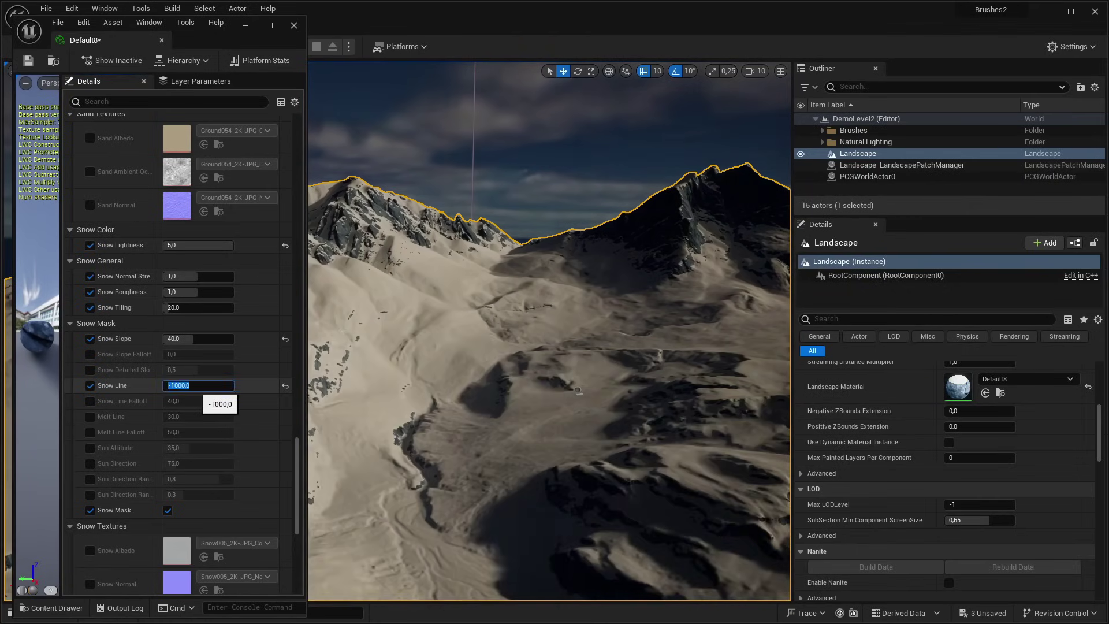
key("Return")
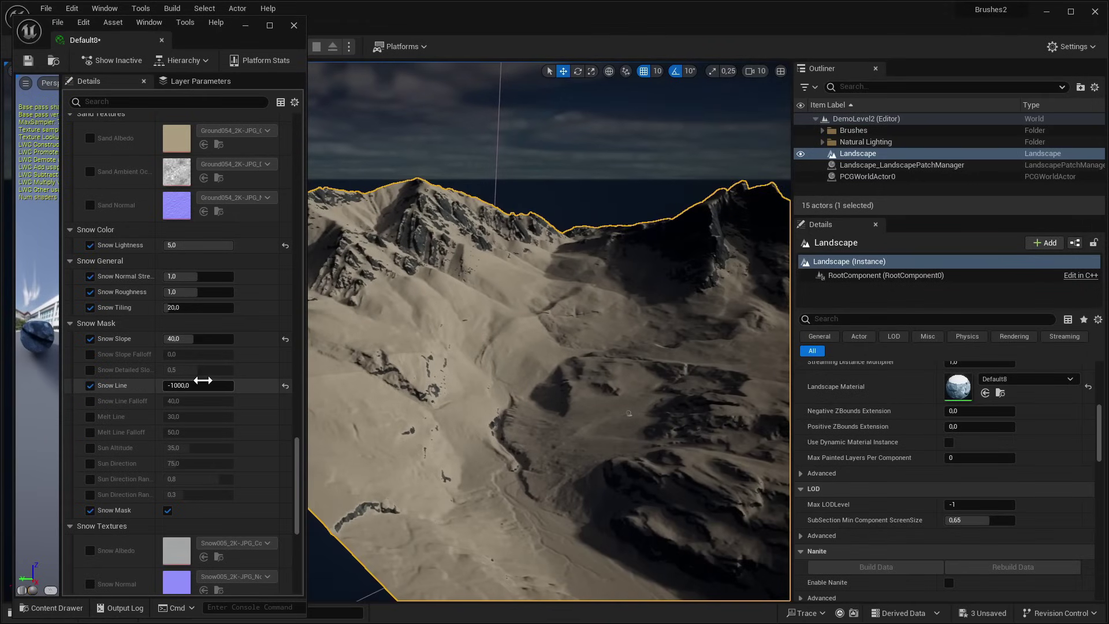
left_click_drag(203, 381, 198, 383)
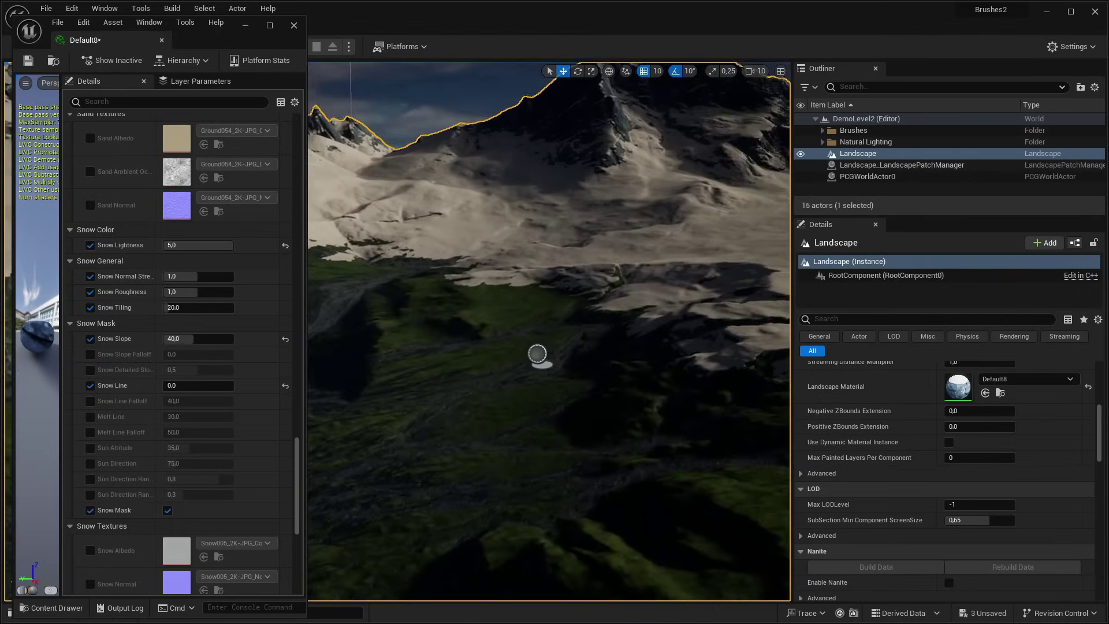
right_click_drag(537, 354, 575, 389)
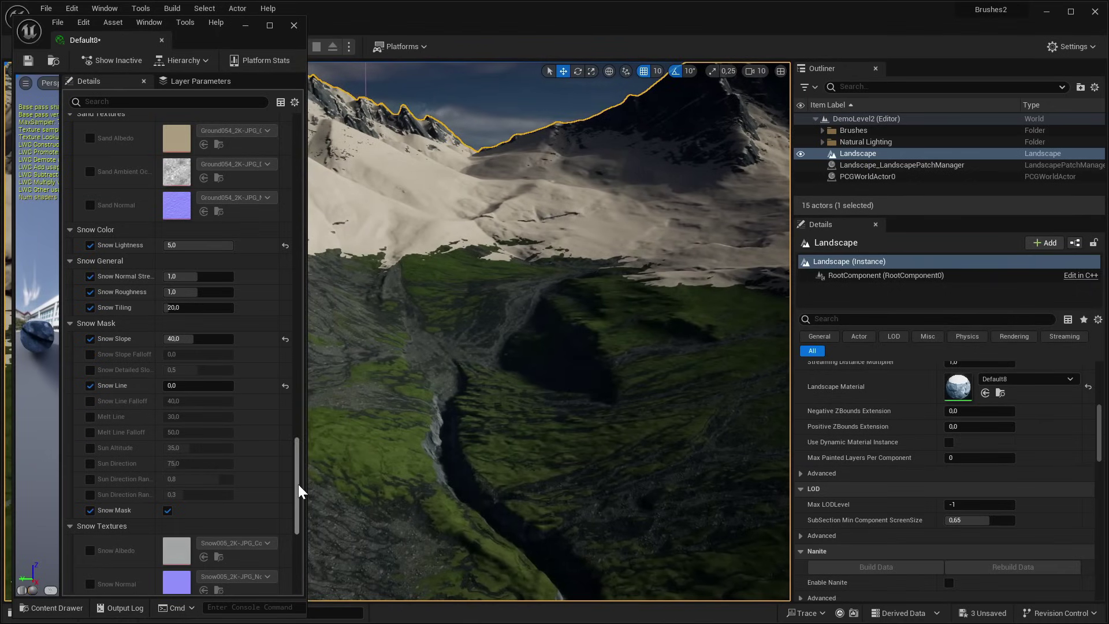
left_click_drag(298, 491, 304, 488)
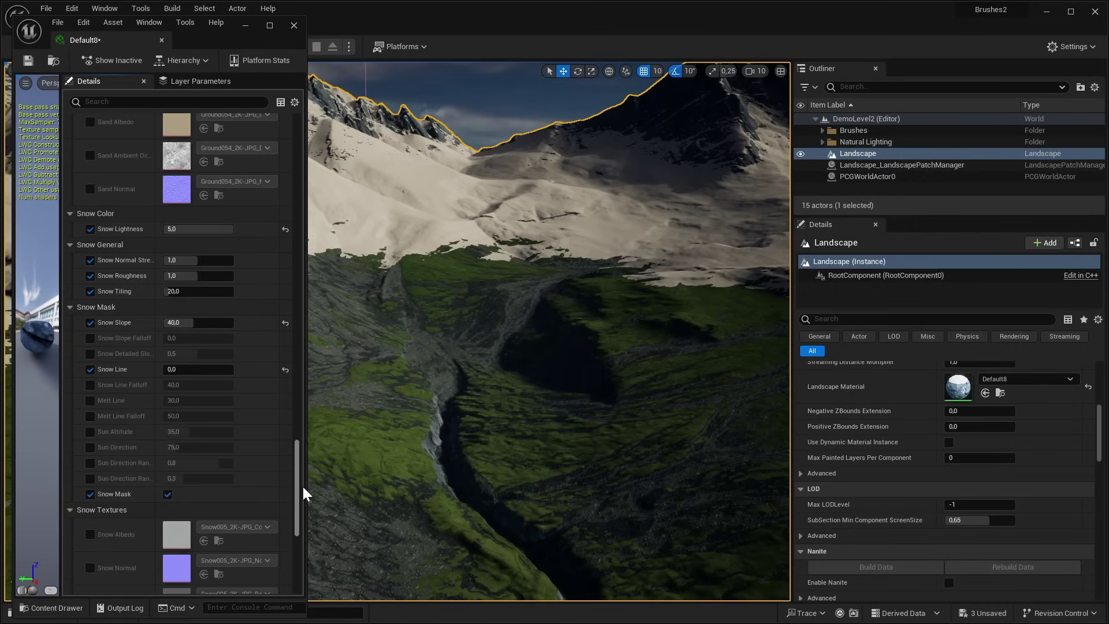
Disable Snow Mask and choose Default3 from the Landscape Material dropdown.
left_click(167, 494)
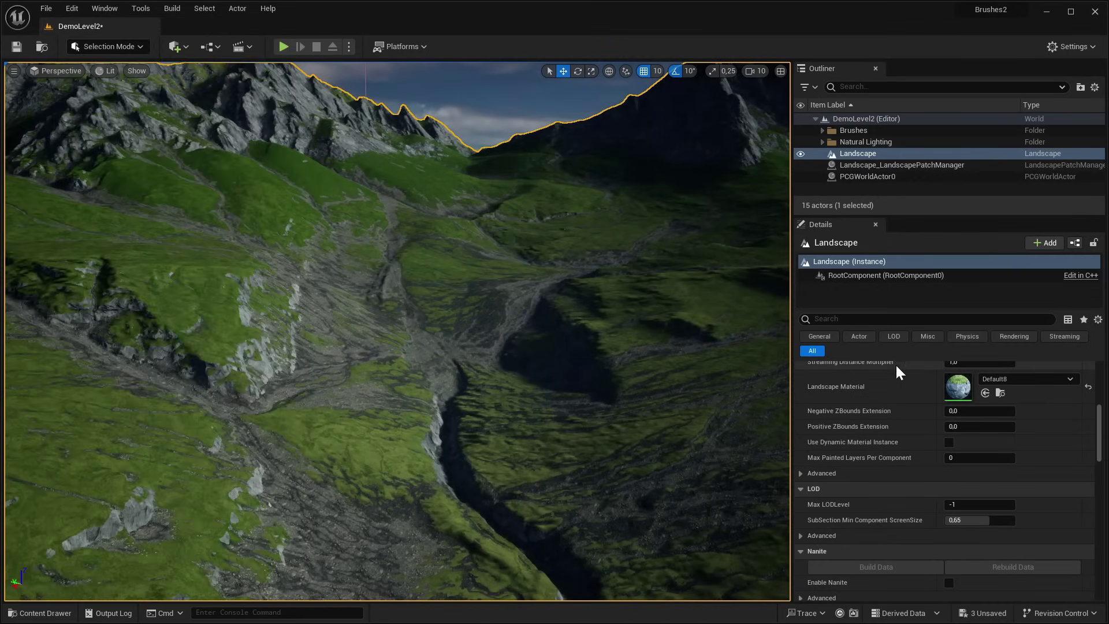
left_click(996, 380)
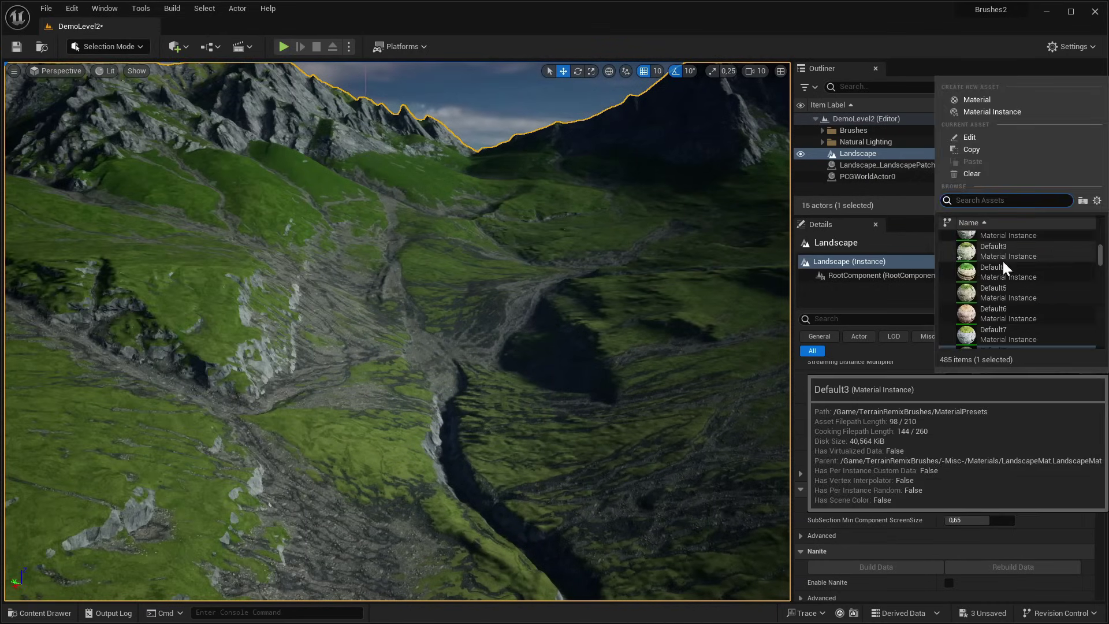
left_click(993, 251)
mouse_move(497, 404)
right_mouse_down()
mouse_move(525, 407)
mouse_move(416, 318)
mouse_move(434, 328)
right_mouse_up()
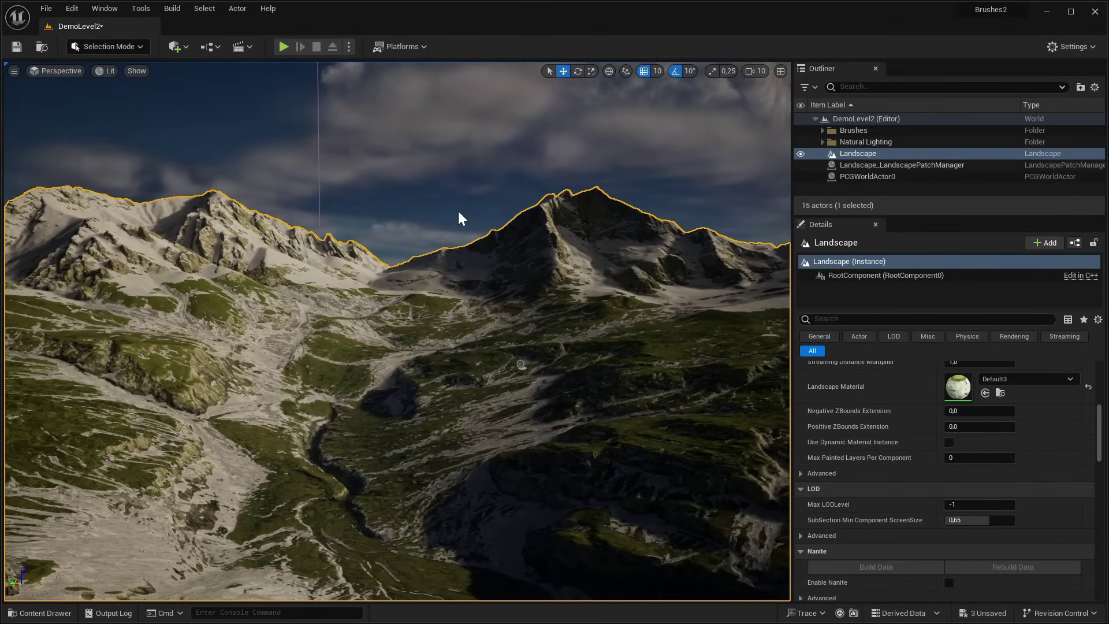
Browse the Content Drawer to TerrainRemixBrushes > Scattering.
key("ctrl+space")
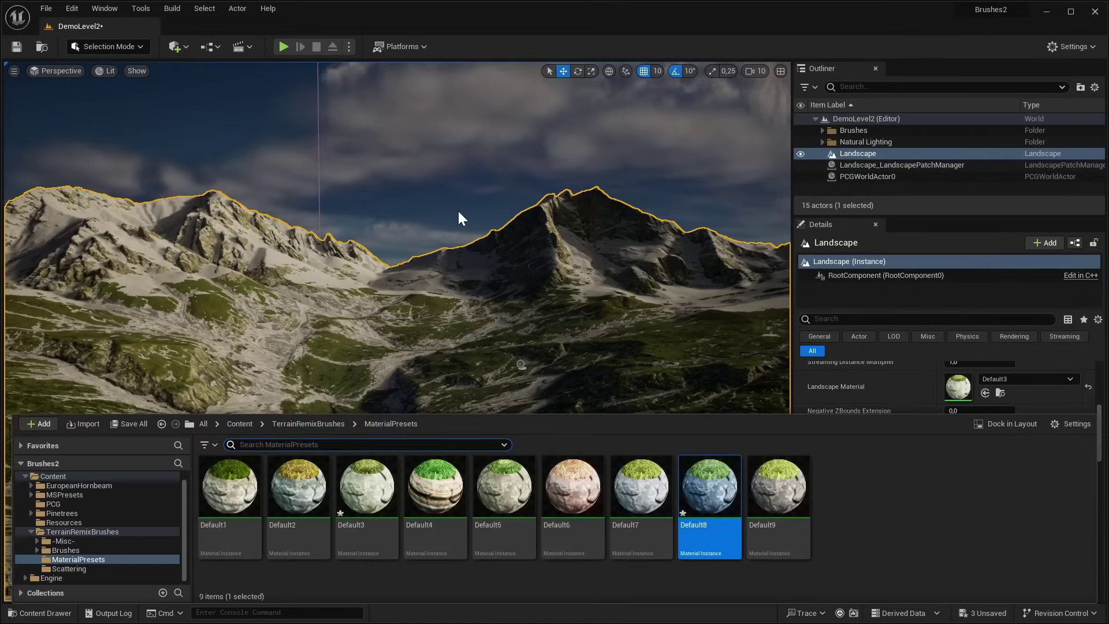
left_click(312, 424)
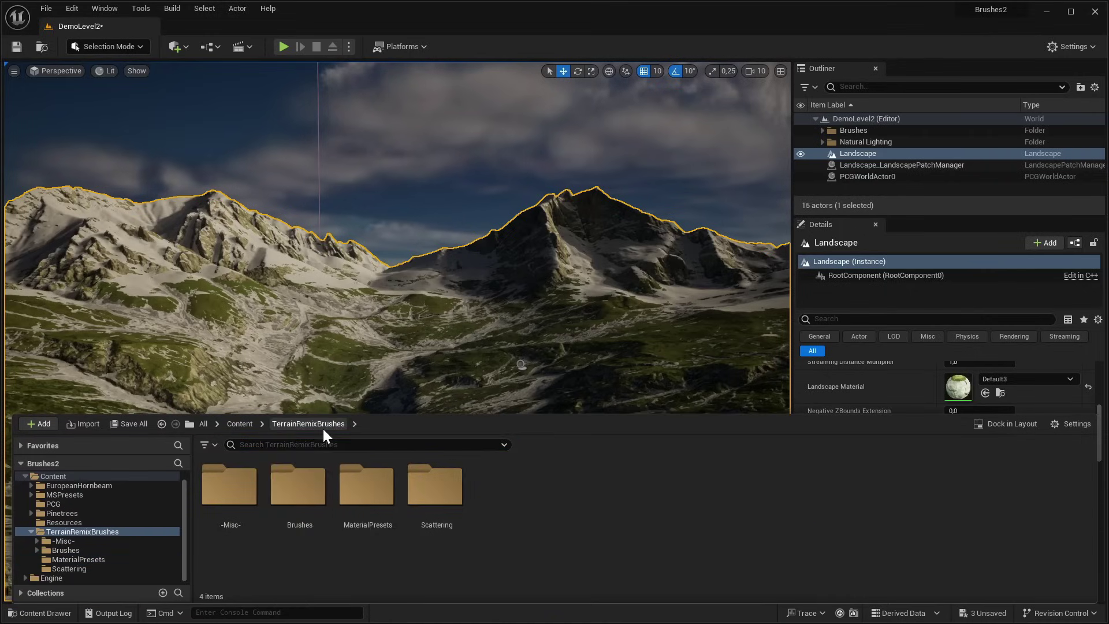
double_click(427, 504)
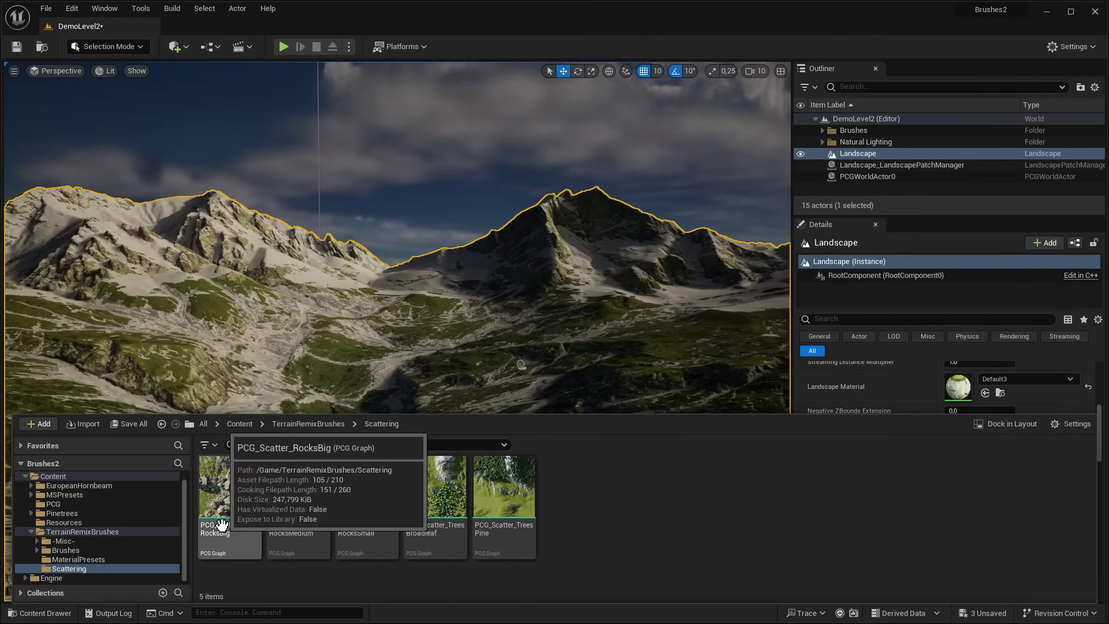
Drop PCG_Scatter_RocksBig onto the valley terrain and scale it to 150, 150, 60.
left_click_drag(221, 525, 411, 359)
right_click_drag(436, 404, 436, 404)
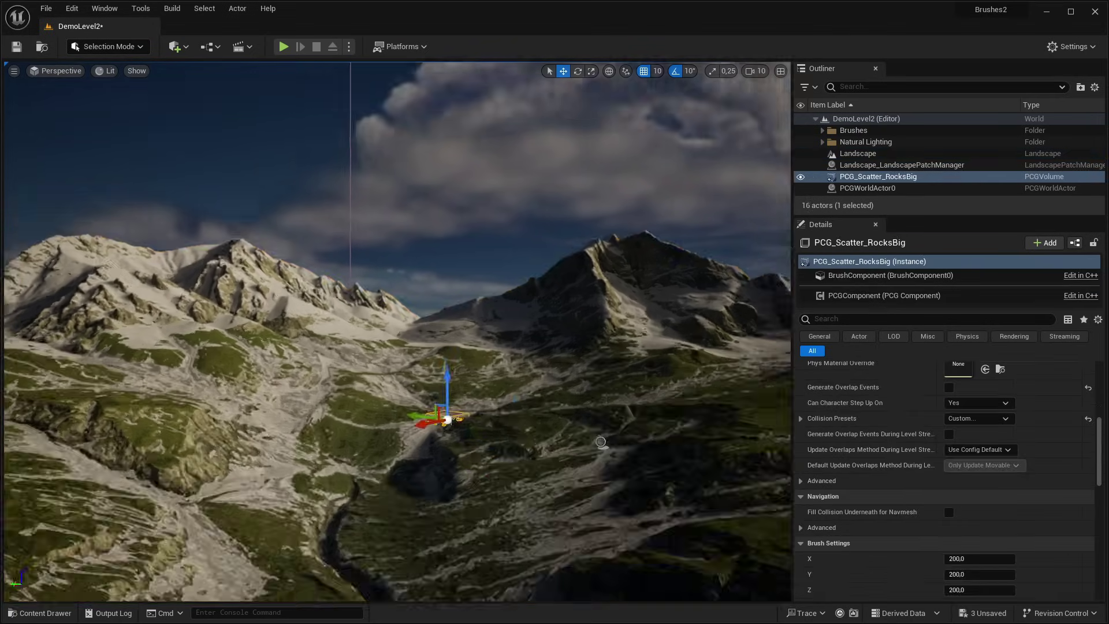
right_click_drag(601, 442, 318, 406)
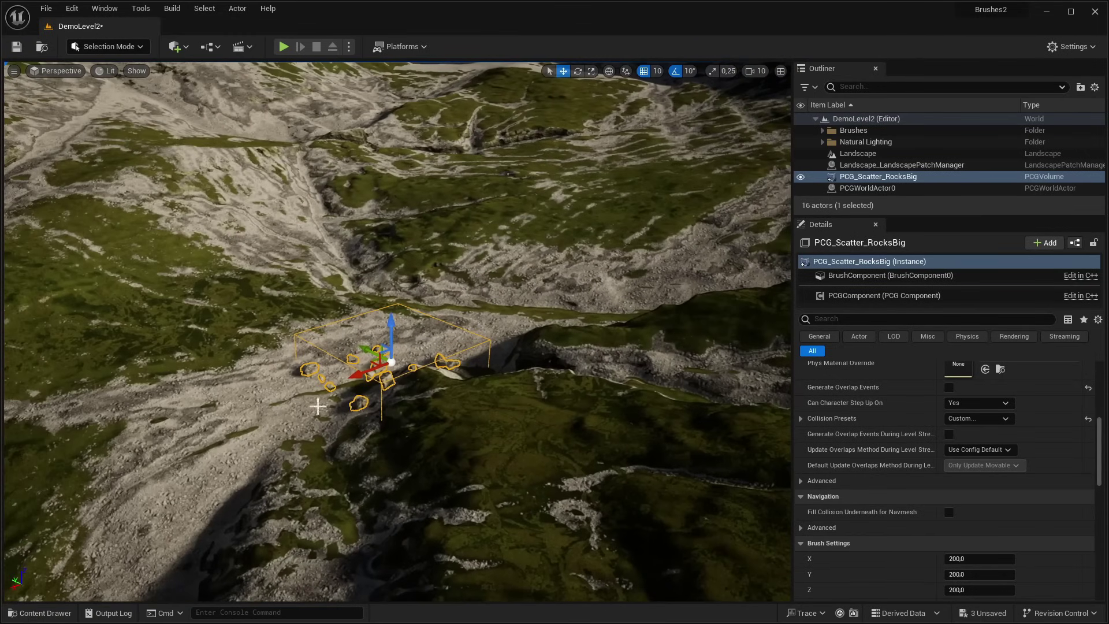
scroll(888, 399, "up", 5)
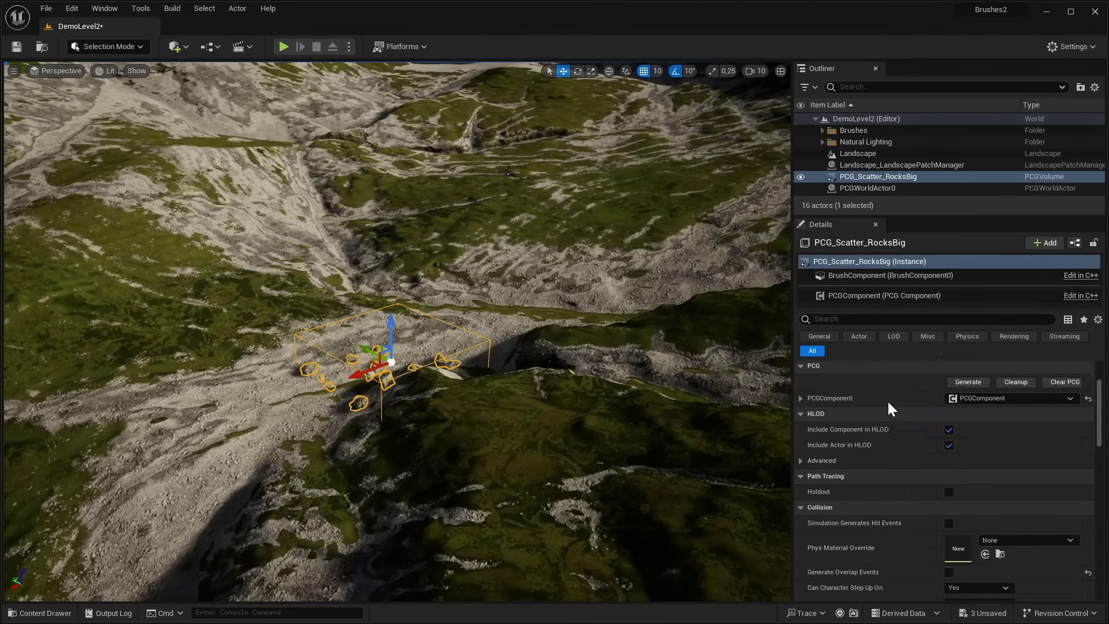
scroll(914, 426, "up", 5)
type("150")
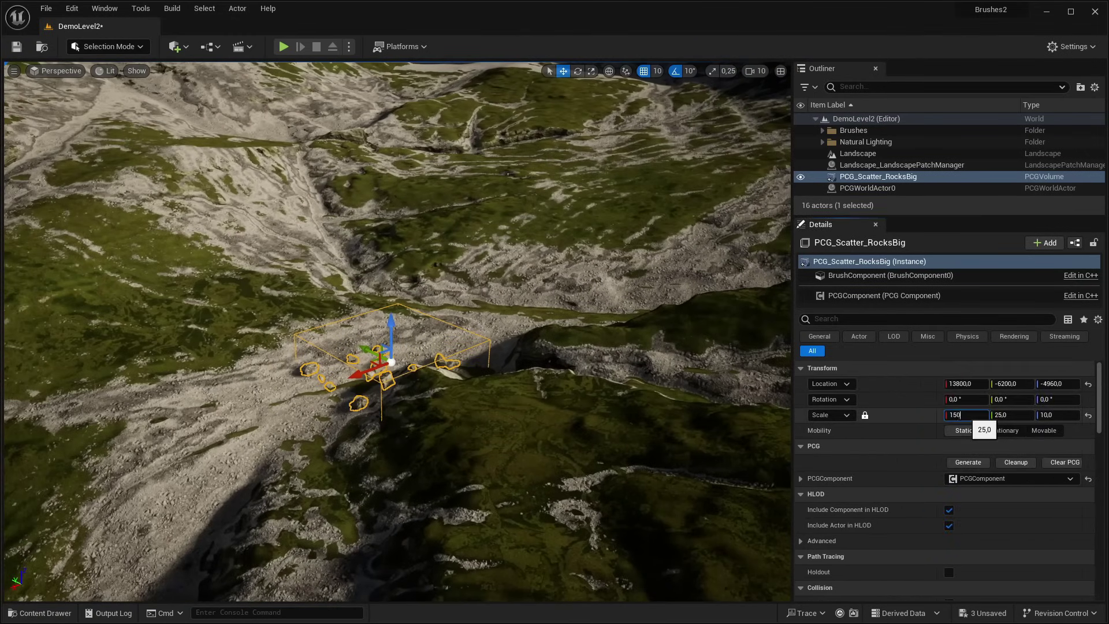
key("Return")
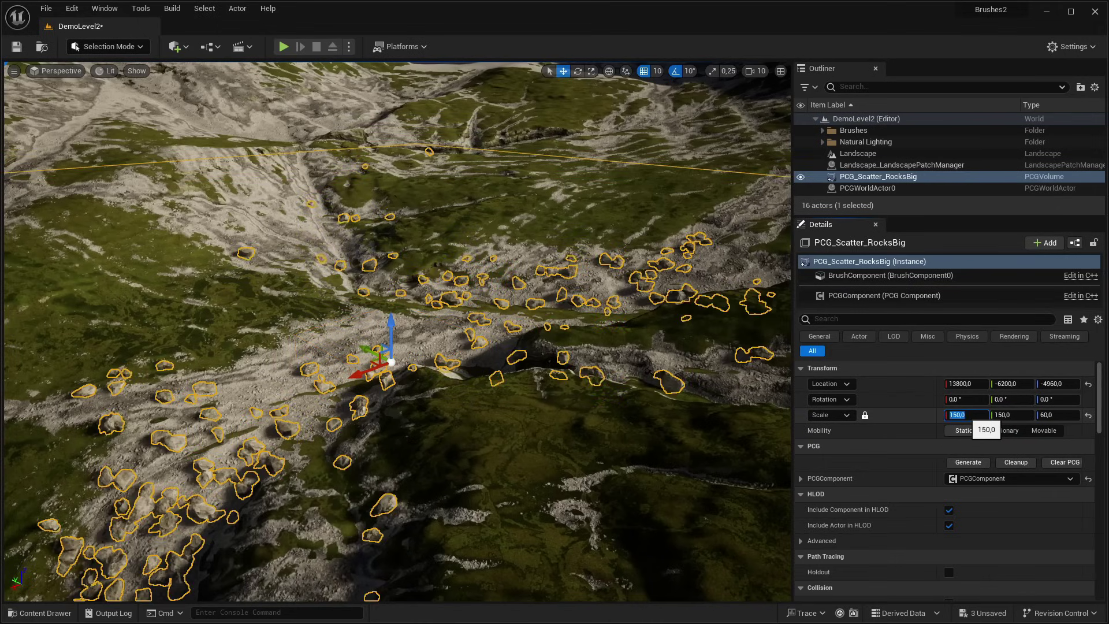
mouse_move(520, 347)
right_mouse_down()
mouse_move(373, 321)
mouse_move(433, 312)
mouse_move(468, 330)
right_mouse_up()
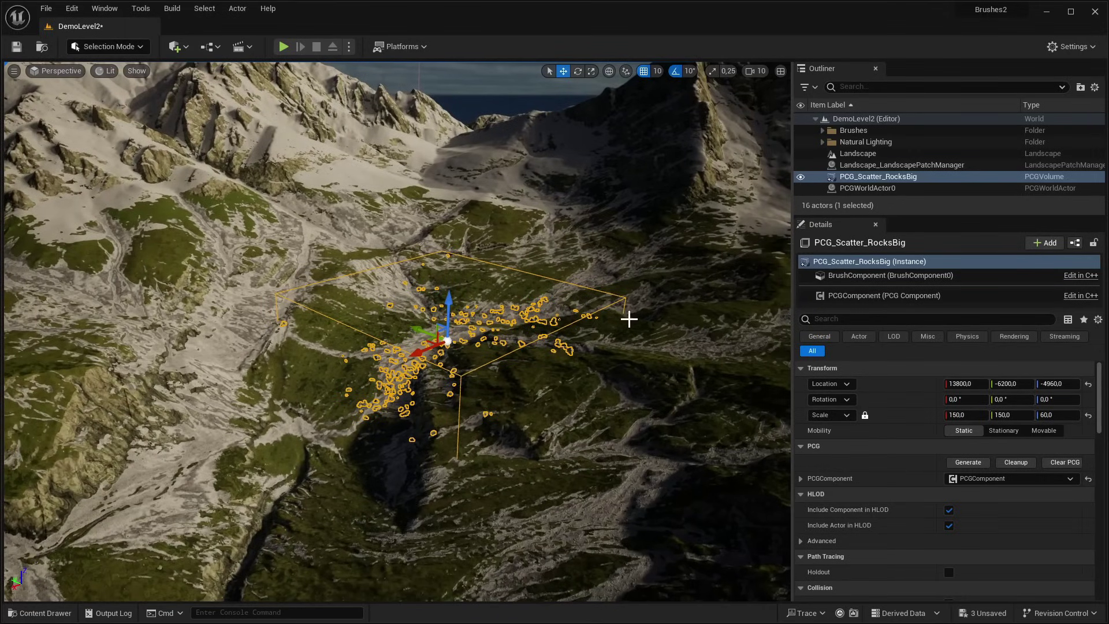
Turn off the PCGComponent's Bounding Box override, then deselect the volume.
left_click(872, 296)
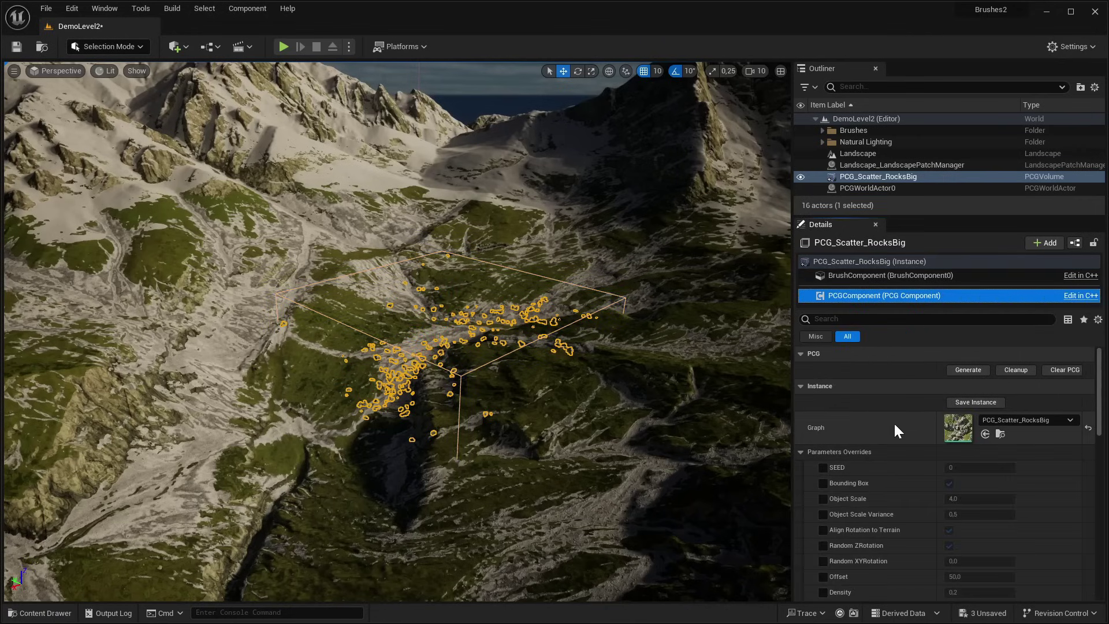
scroll(874, 451, "down", 3)
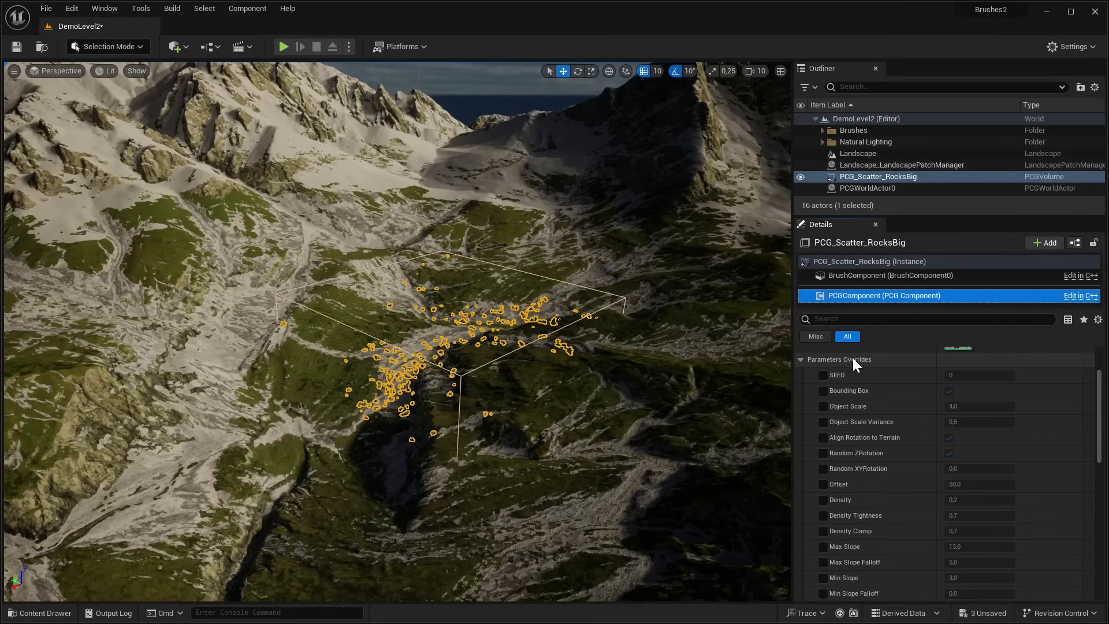
scroll(858, 482, "down", 2)
scroll(846, 470, "down", 2)
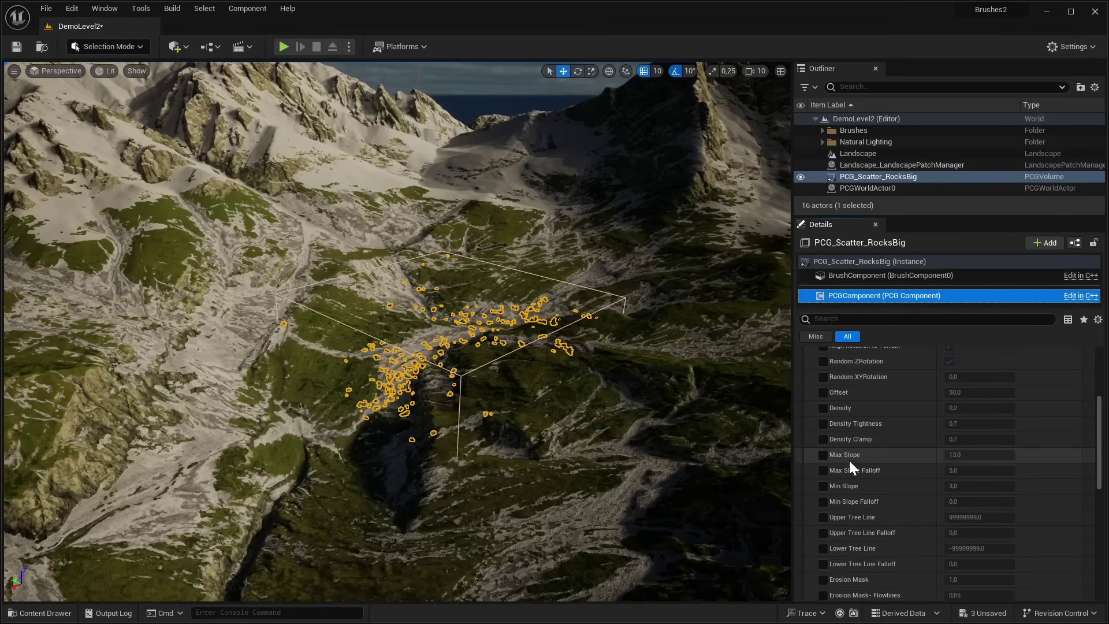
scroll(849, 460, "down", 2)
scroll(897, 505, "down", 3)
scroll(902, 504, "up", 1)
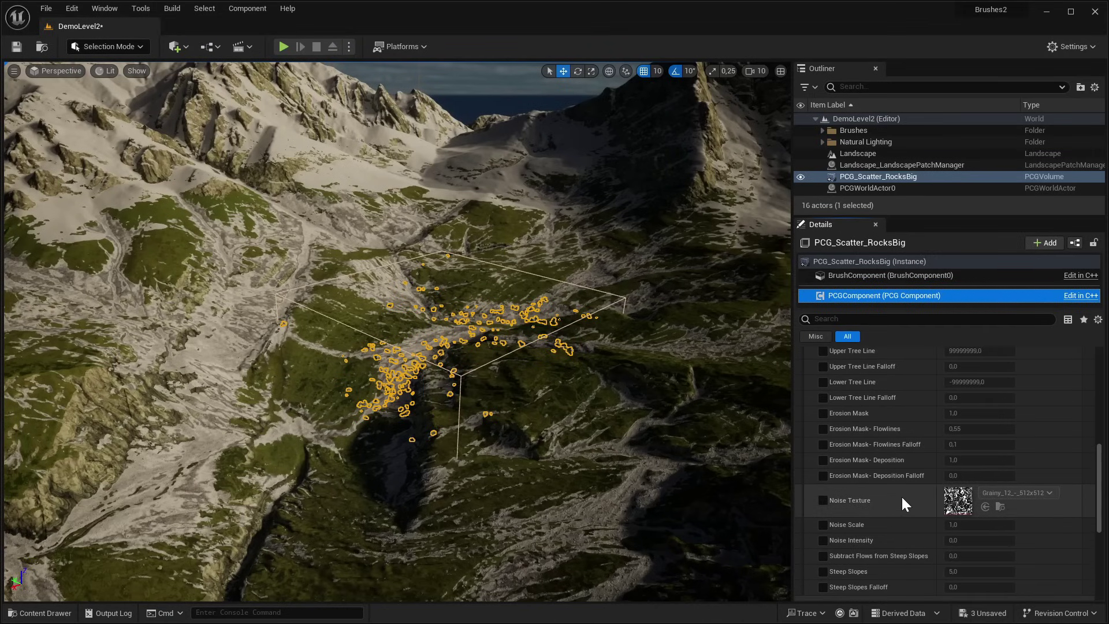
scroll(903, 487, "up", 3)
scroll(902, 485, "up", 2)
scroll(882, 451, "up", 1)
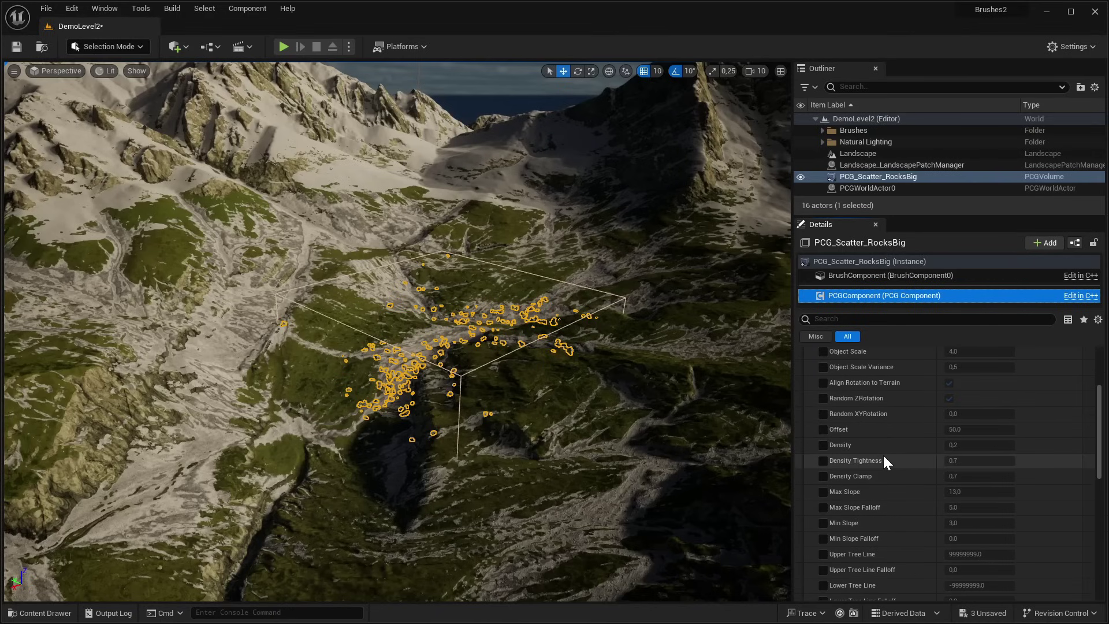
scroll(883, 454, "up", 1)
scroll(854, 401, "up", 1)
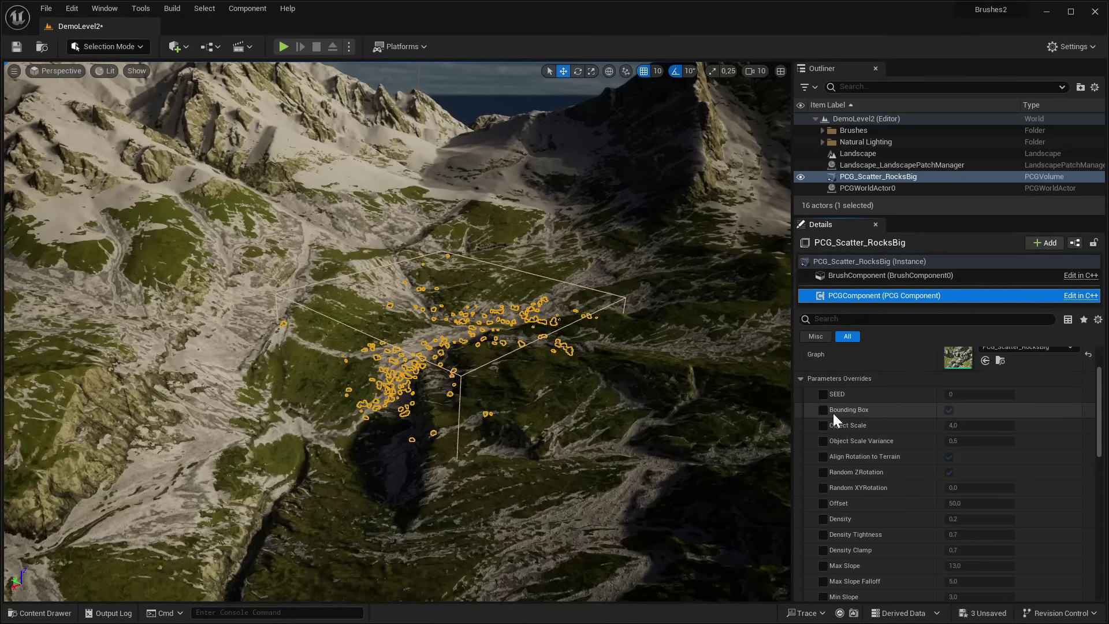
left_click(950, 411)
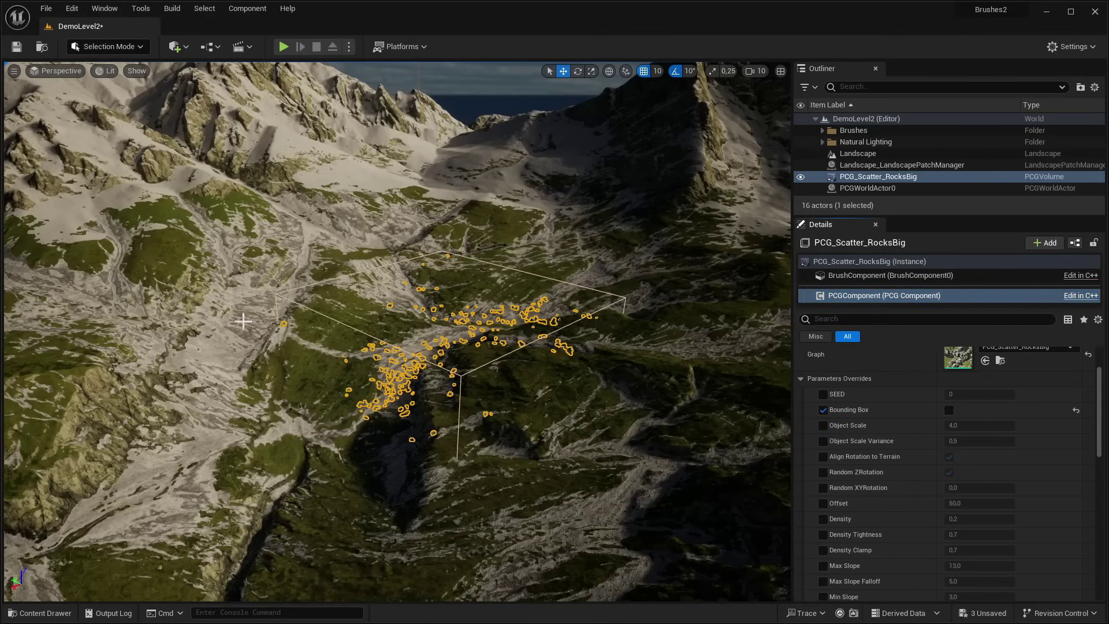
mouse_move(337, 271)
right_mouse_down()
mouse_move(336, 217)
mouse_move(367, 228)
mouse_move(445, 448)
right_mouse_up()
key("Escape")
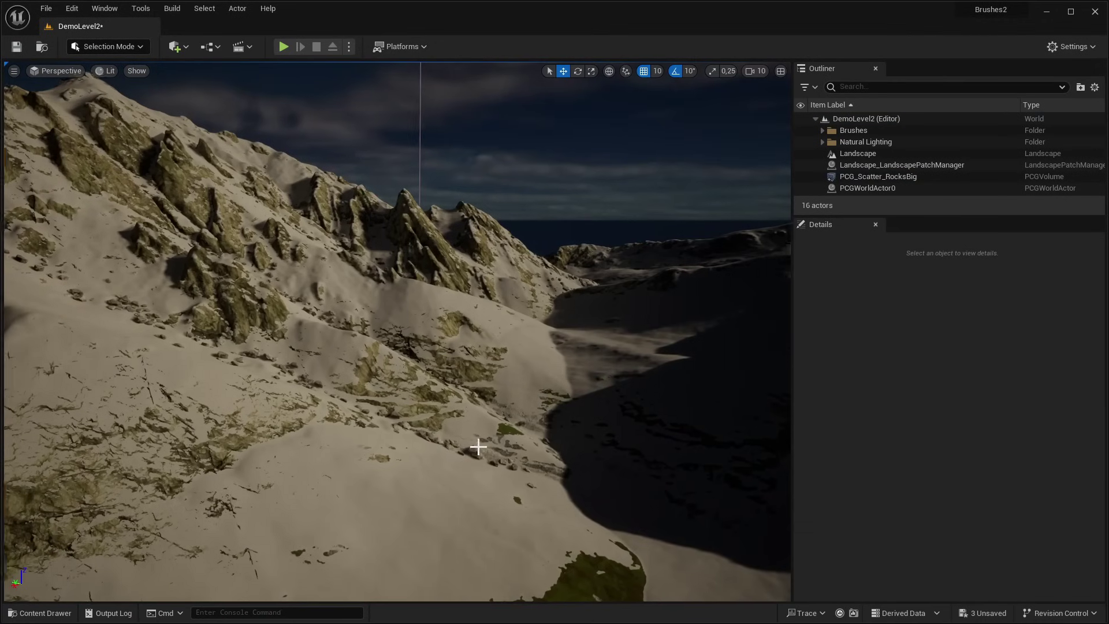
Fly down the snowy slope and select the big-rock scatter volume.
left_click(477, 450)
left_click(477, 450)
right_click_drag(478, 453, 483, 448)
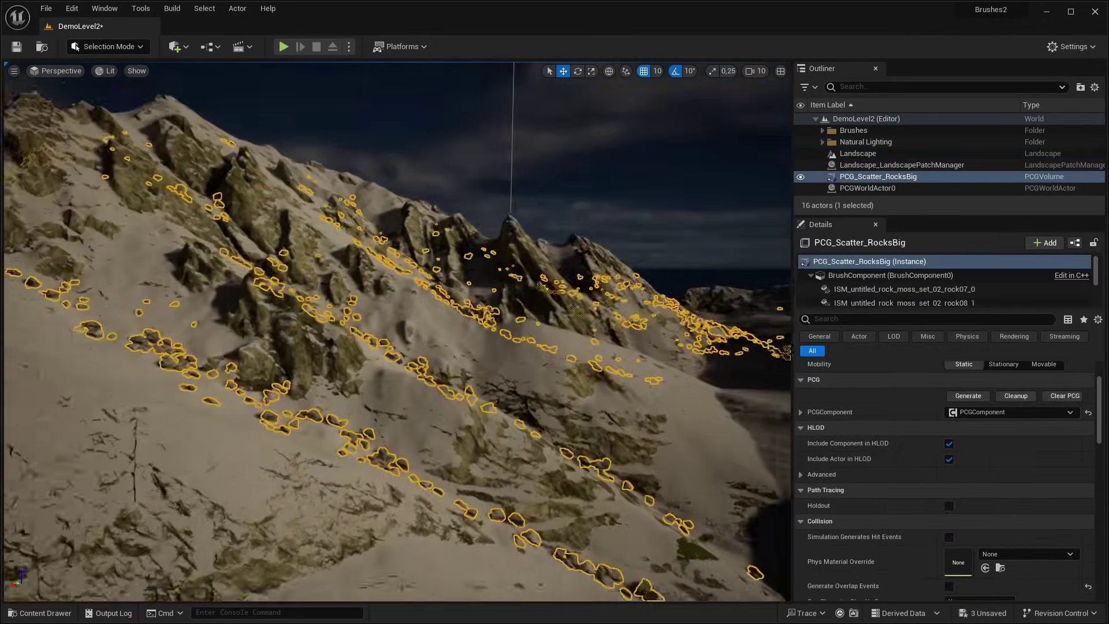
left_click(483, 447)
right_click_drag(174, 379, 174, 378)
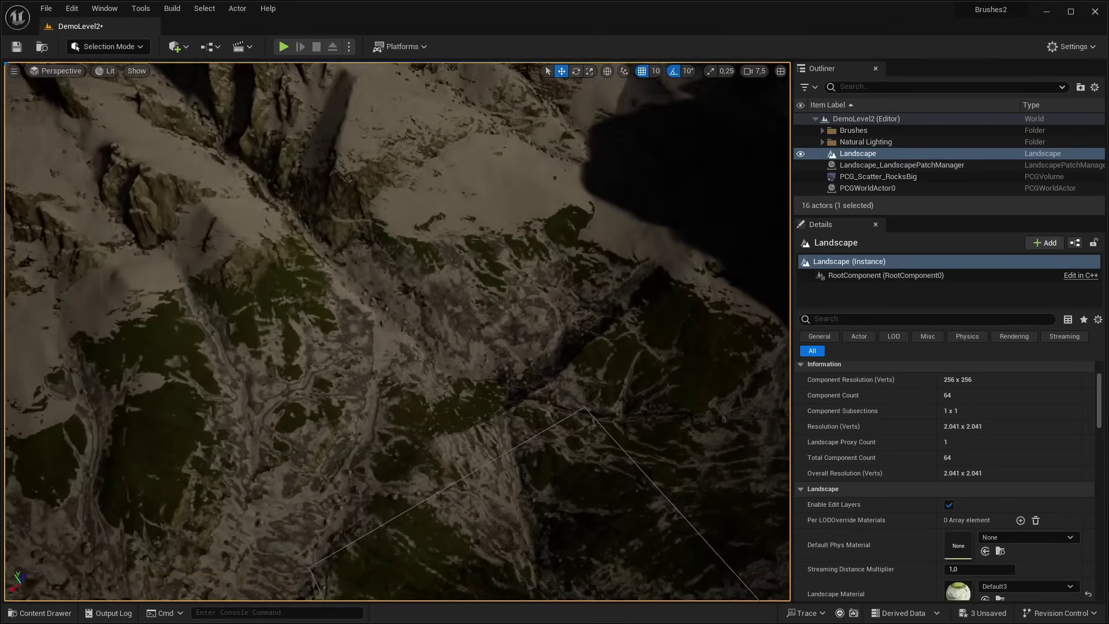
right_click_drag(482, 255, 483, 254)
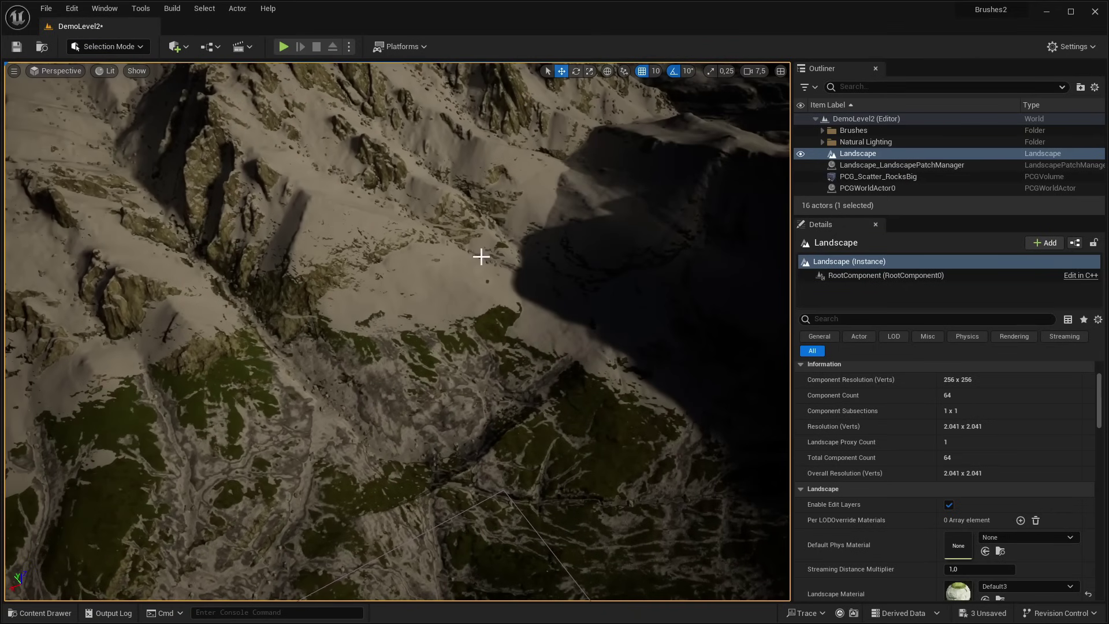
left_click(483, 255)
scroll(858, 303, "down", 2)
Enable the Upper and Lower Tree Line overrides and set Upper Tree Line to 5000.
left_click(858, 299)
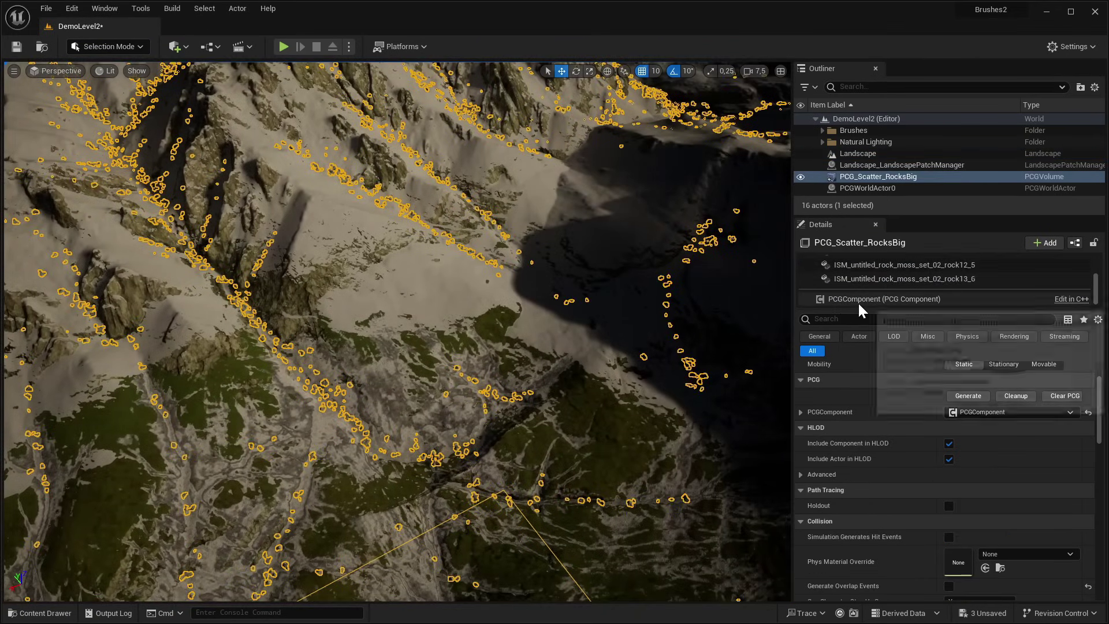
scroll(930, 457, "down", 5)
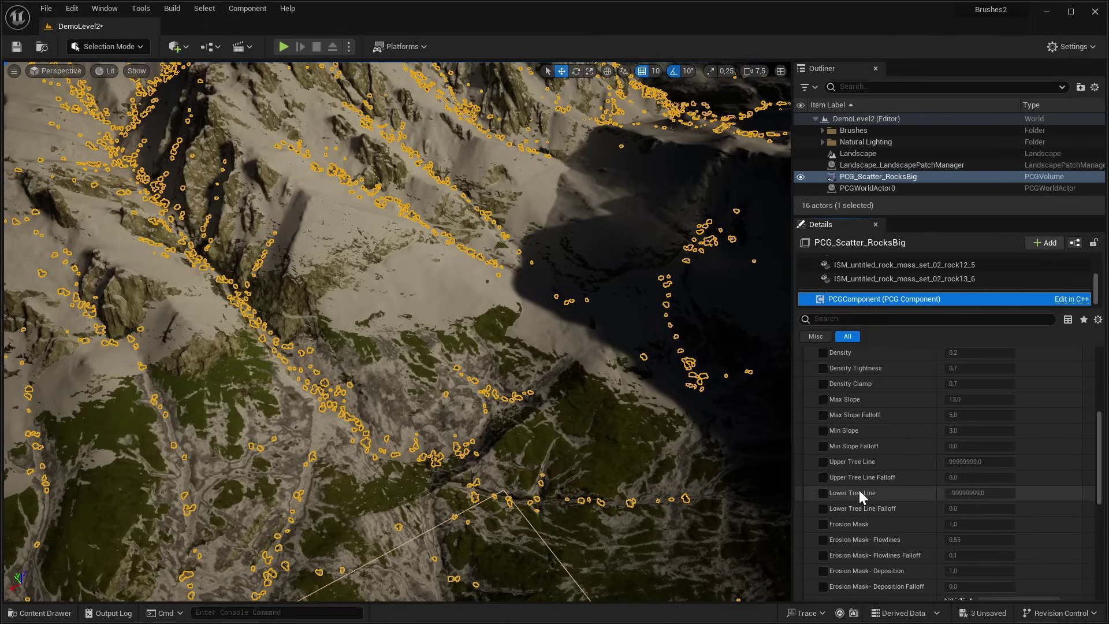
left_click(823, 461)
left_click(823, 492)
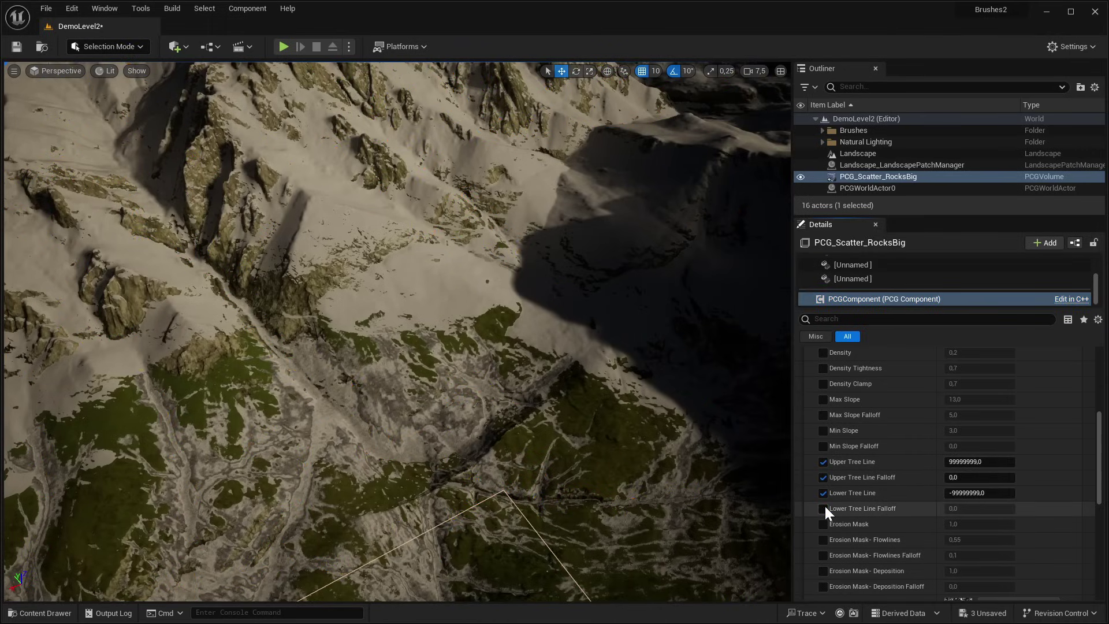
right_click_drag(636, 441, 636, 442)
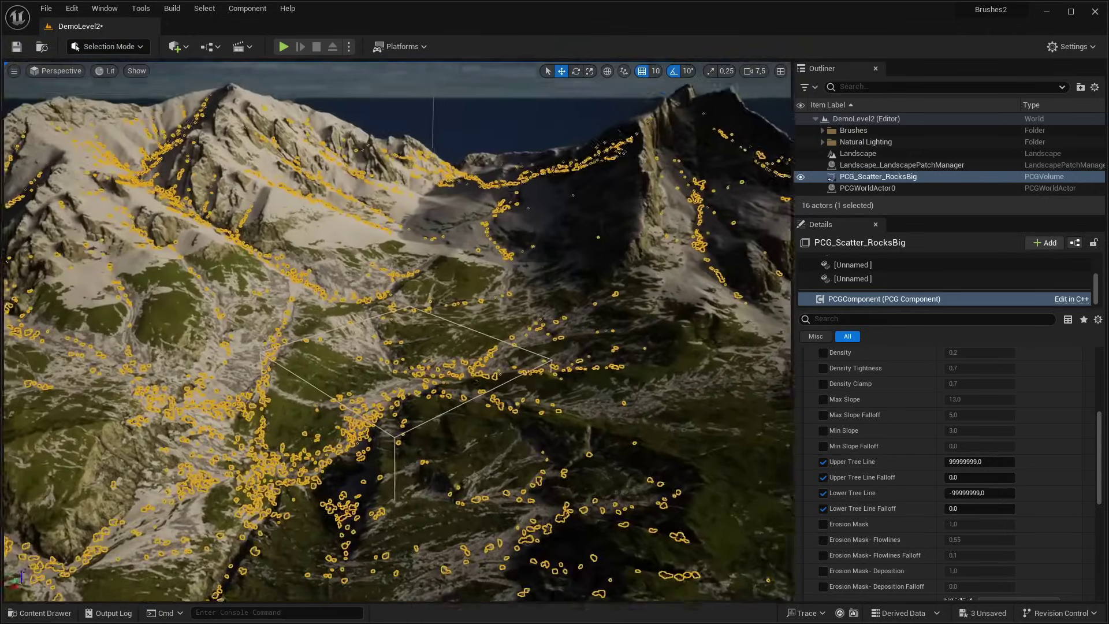
right_click_drag(636, 441, 636, 442)
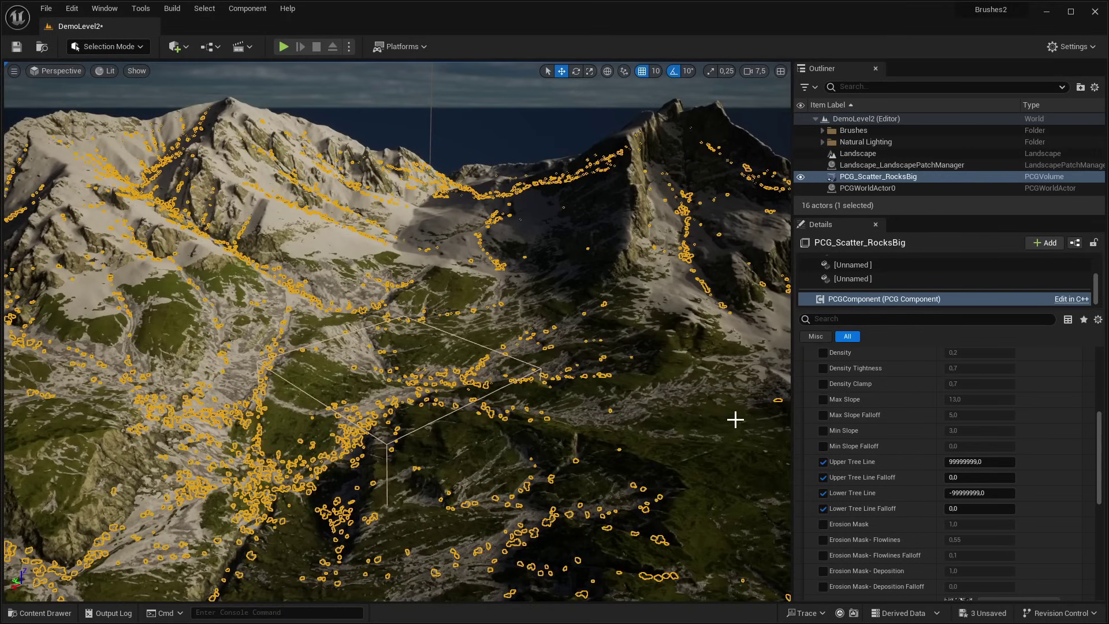
left_click(977, 461)
type("5000")
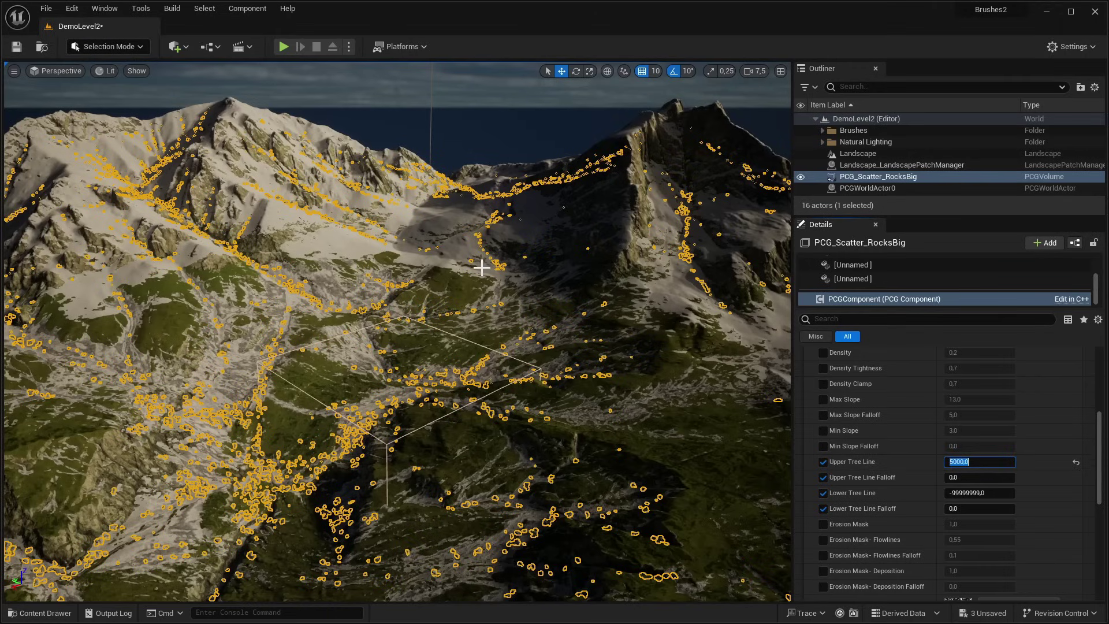
scroll(396, 332, "up", 2)
scroll(397, 332, "up", 2)
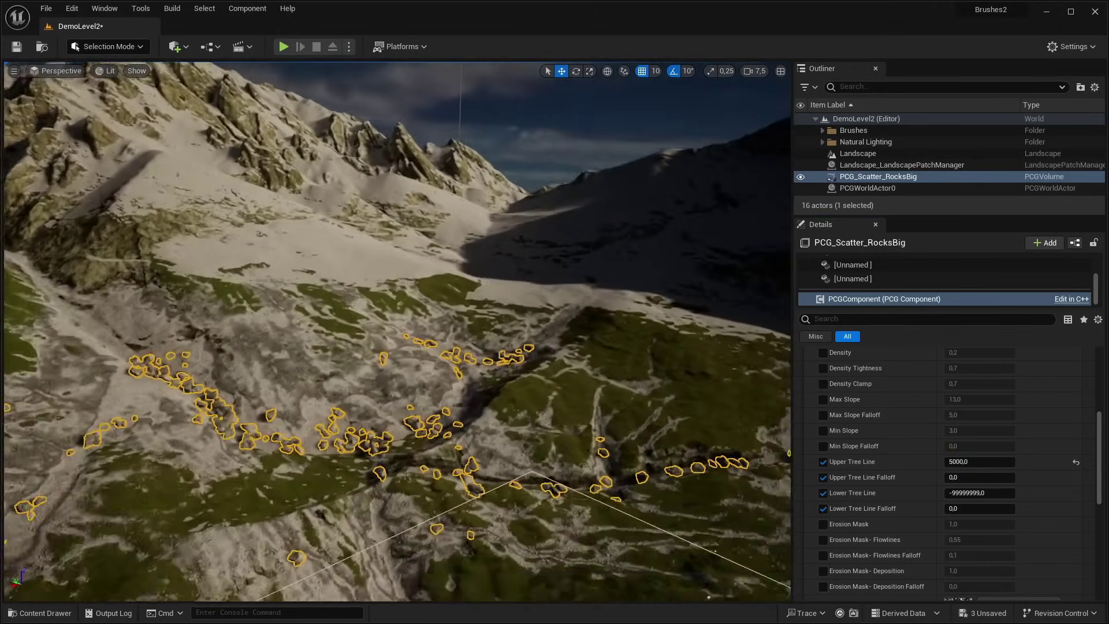
scroll(396, 332, "up", 2)
scroll(396, 333, "up", 2)
scroll(396, 334, "down", 3)
scroll(396, 335, "down", 3)
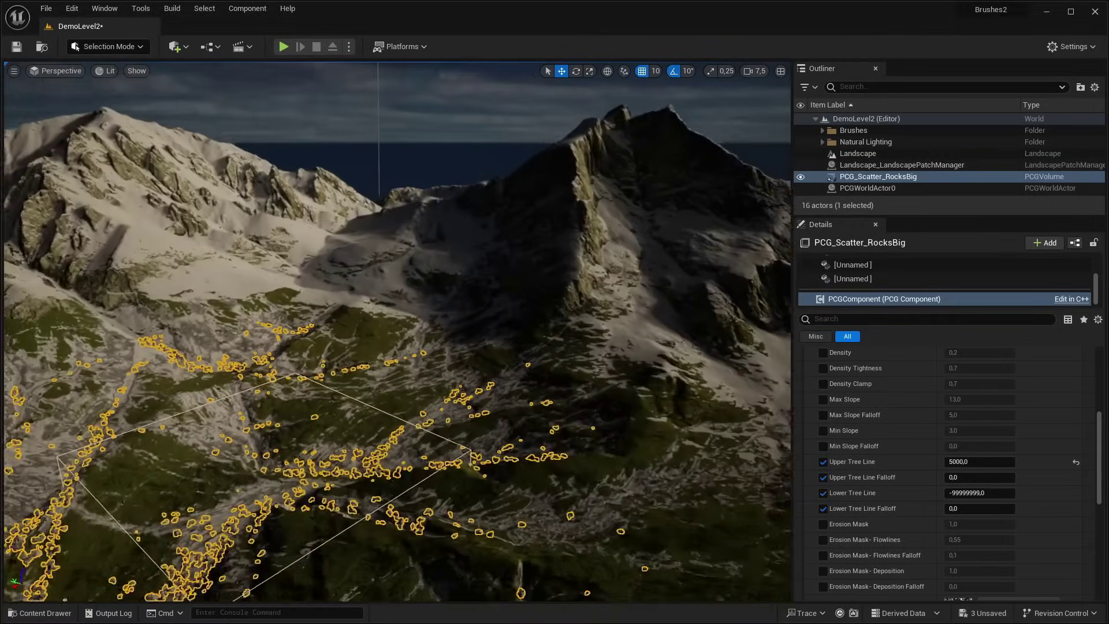
scroll(488, 361, "down", 2)
Drag PCG_Scatter_RocksMedium from the Content Drawer into the level.
right_click_drag(667, 425, 570, 421)
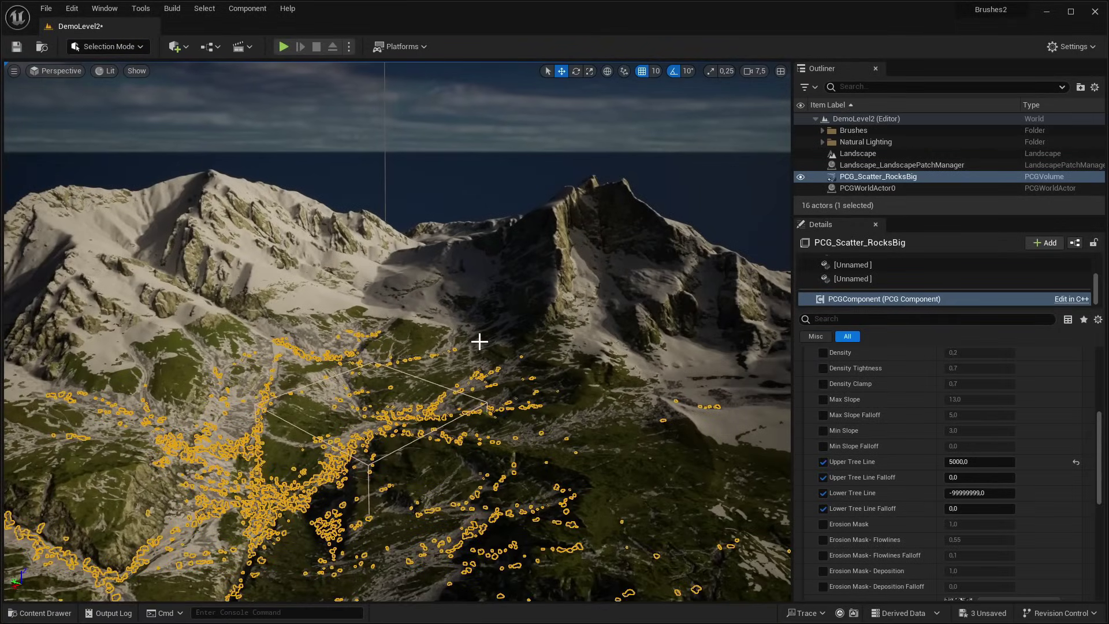
key("ctrl+space")
left_click_drag(297, 511, 383, 465)
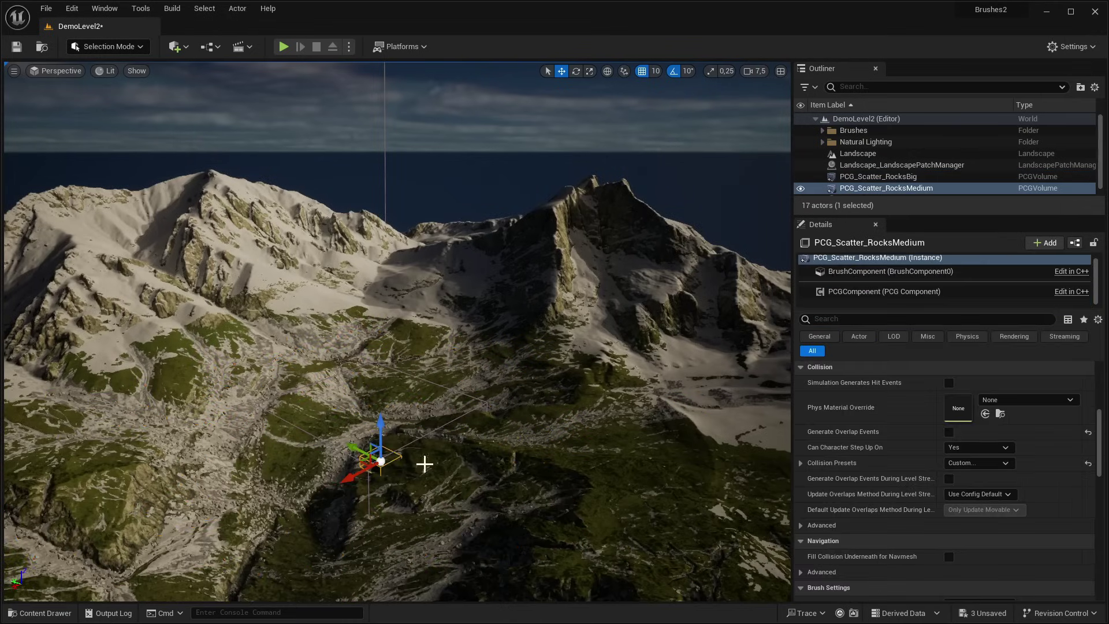
Give PCG_Scatter_RocksMedium an Upper Tree Line override of 5000 and disable its Bounding Box limit.
left_click(869, 291)
scroll(889, 491, "down", 3)
left_click(824, 443)
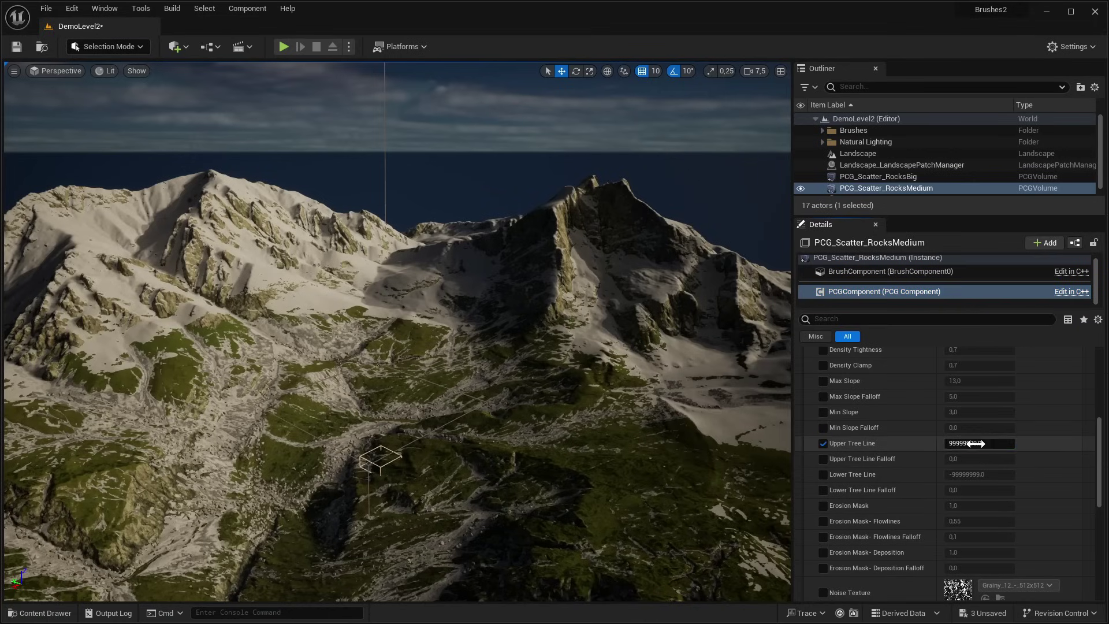
left_click(965, 443)
type("5000")
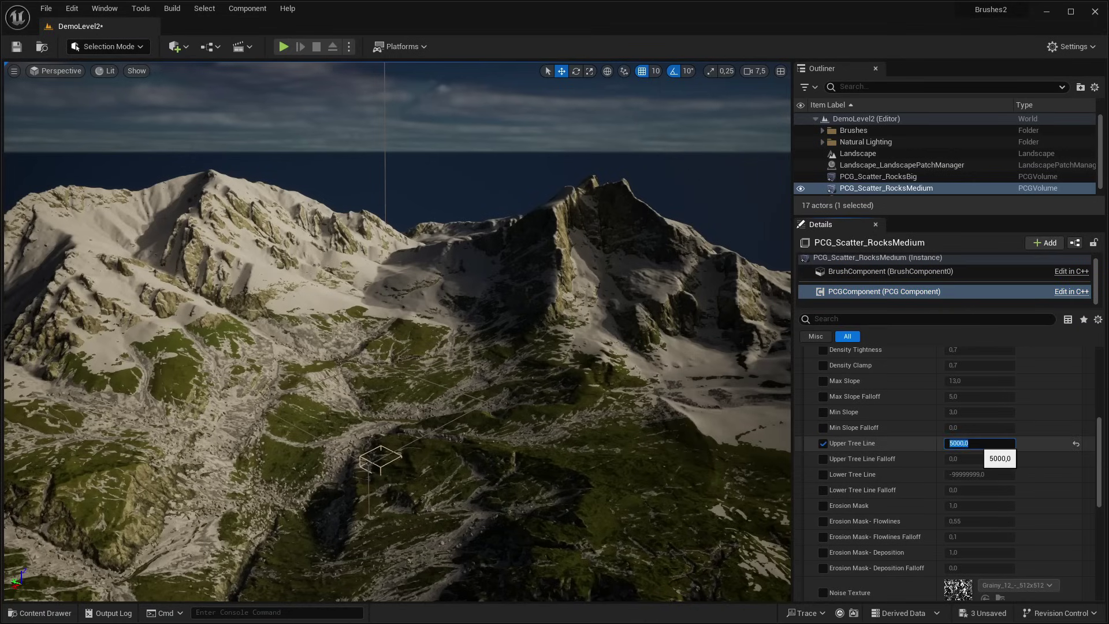
key("Return")
scroll(906, 419, "up", 5)
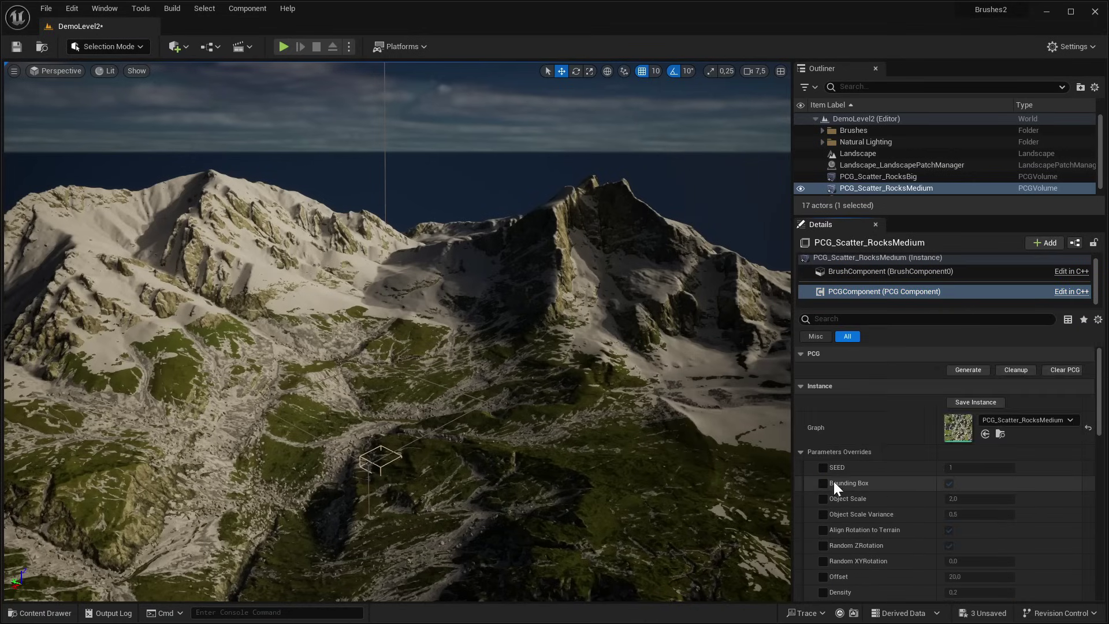
left_click(948, 484)
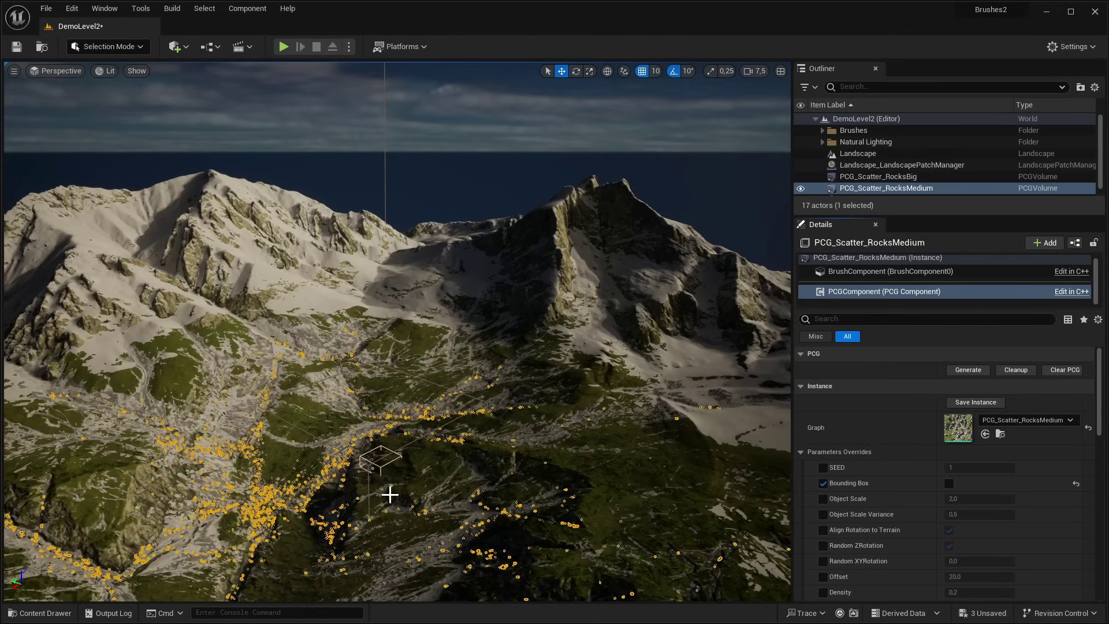
key("ctrl+z")
key("ctrl+space")
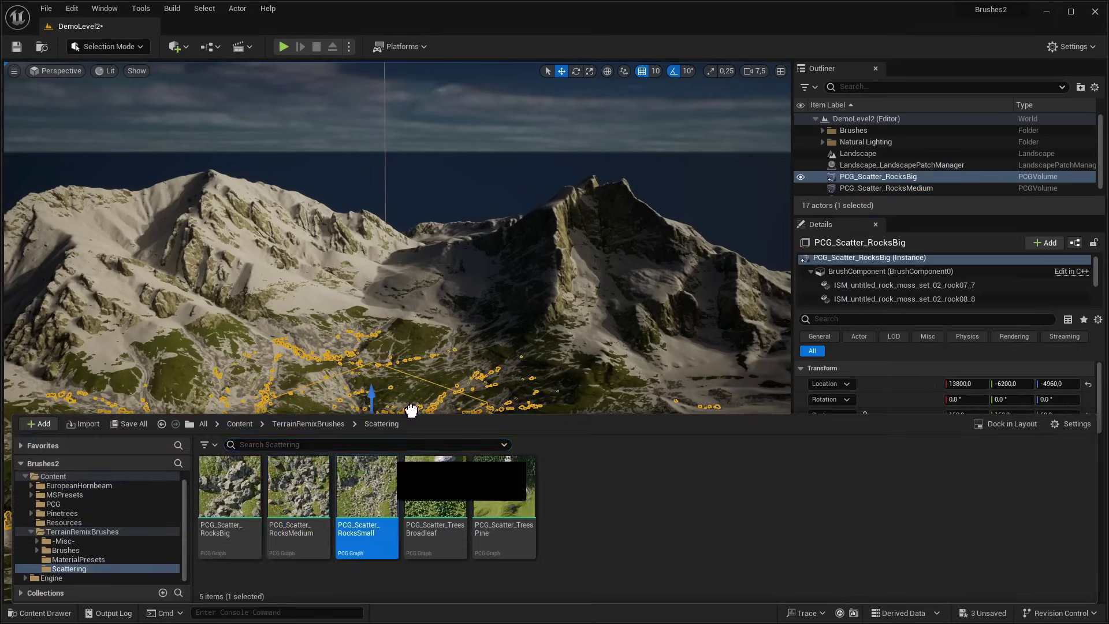
Place the small-rock scatter graph in the level and enable its Upper Tree Line override.
left_click_drag(367, 486, 416, 403)
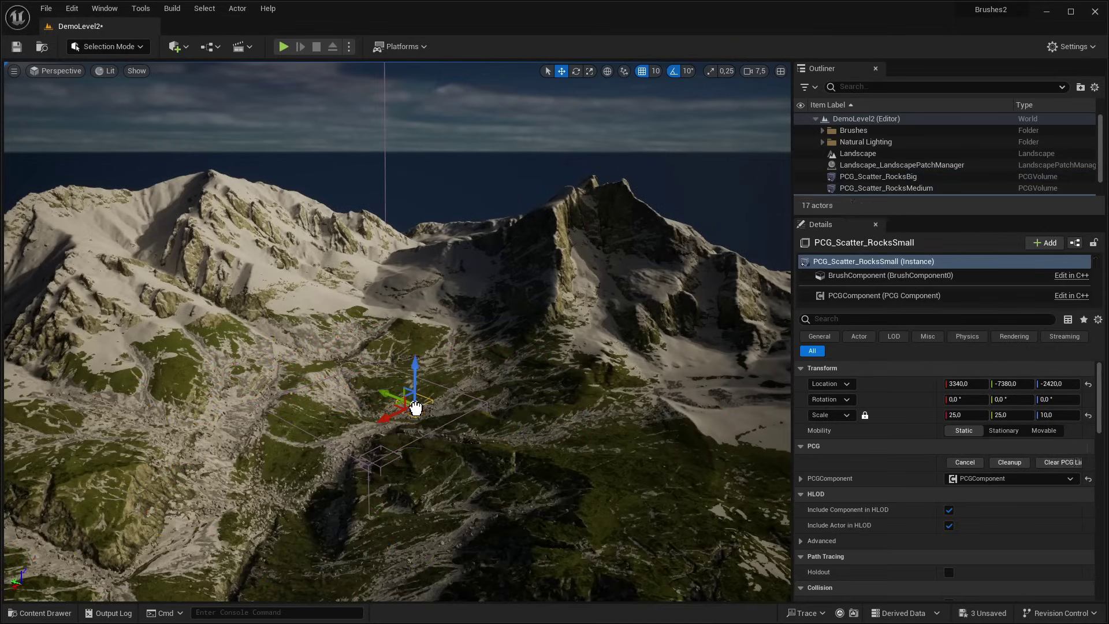
left_click(870, 296)
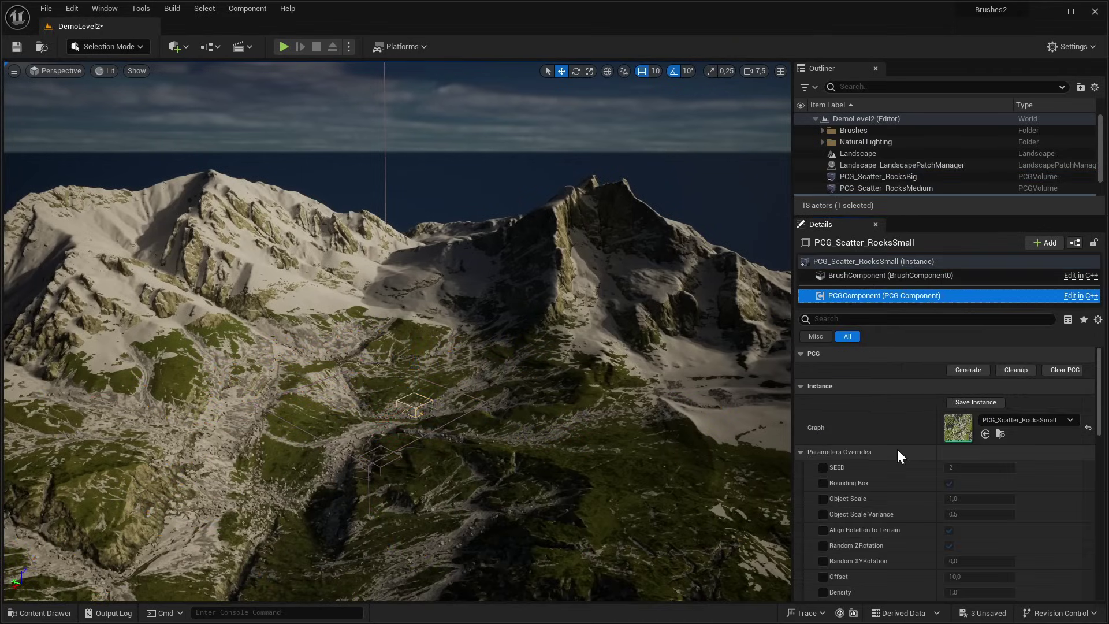
scroll(827, 486, "down", 5)
left_click(822, 498)
left_click(1010, 497)
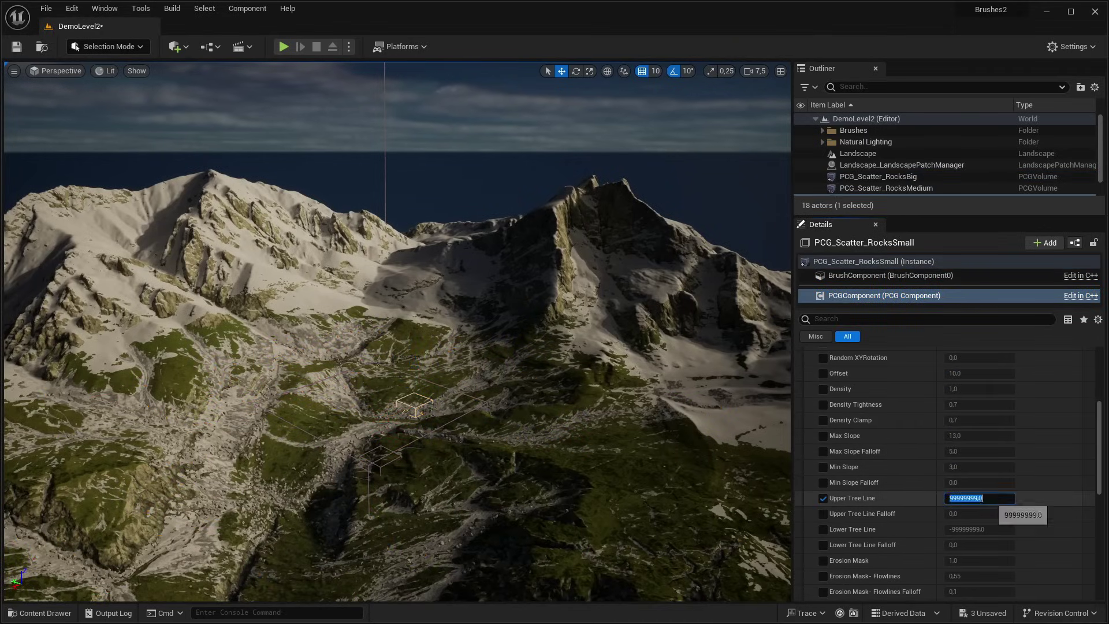
scroll(919, 442, "up", 3)
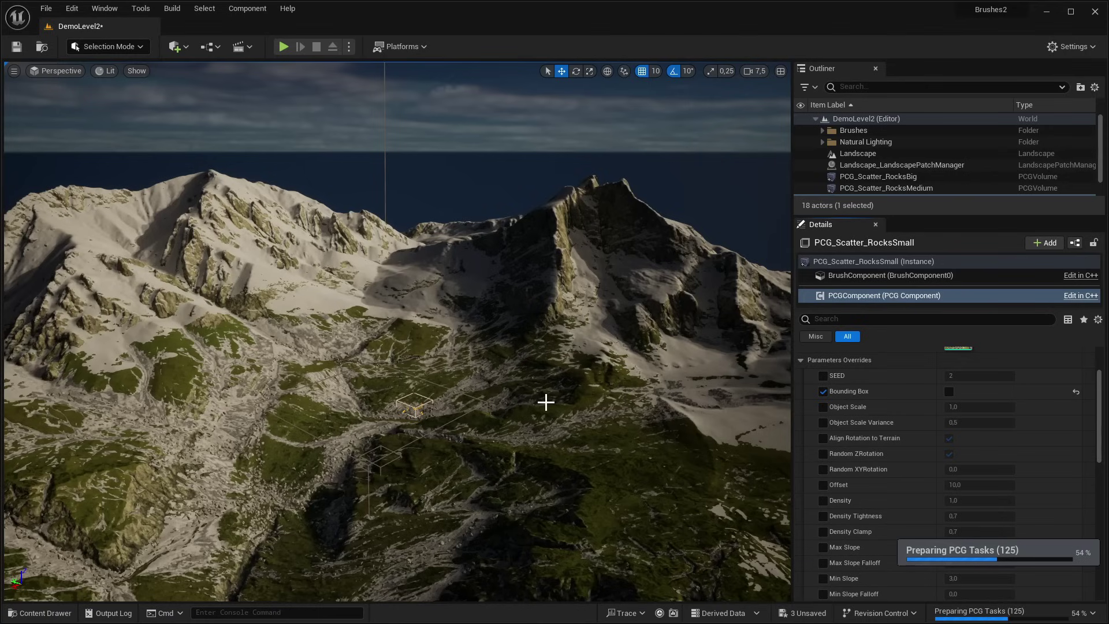
Fly down into the valley to inspect the scattered small rocks.
right_click_drag(421, 372, 422, 372)
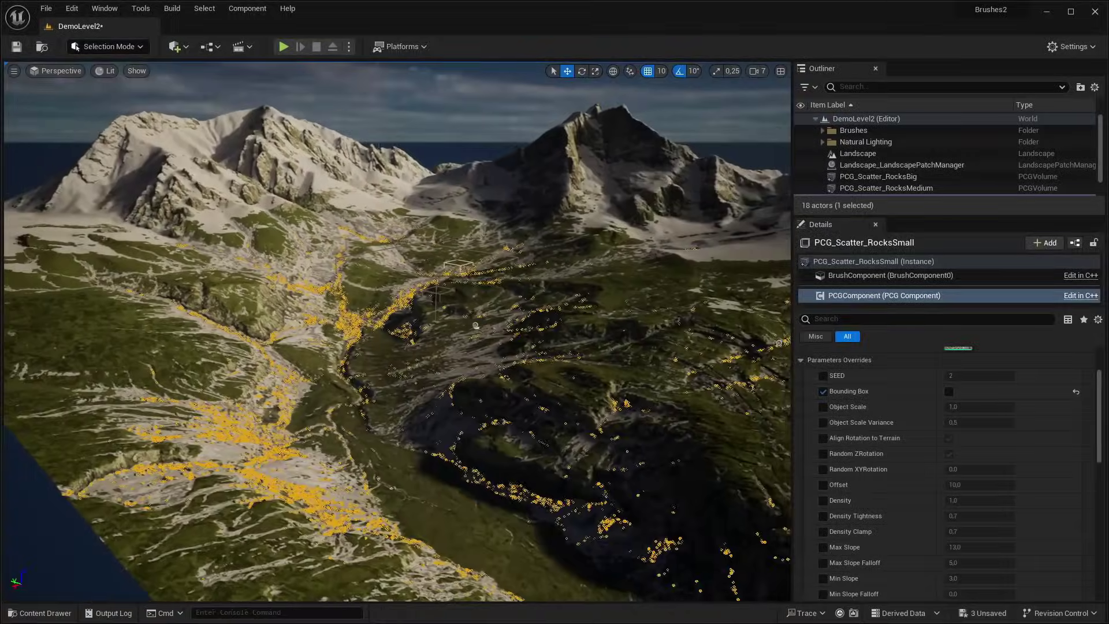
right_click_drag(474, 325, 475, 325)
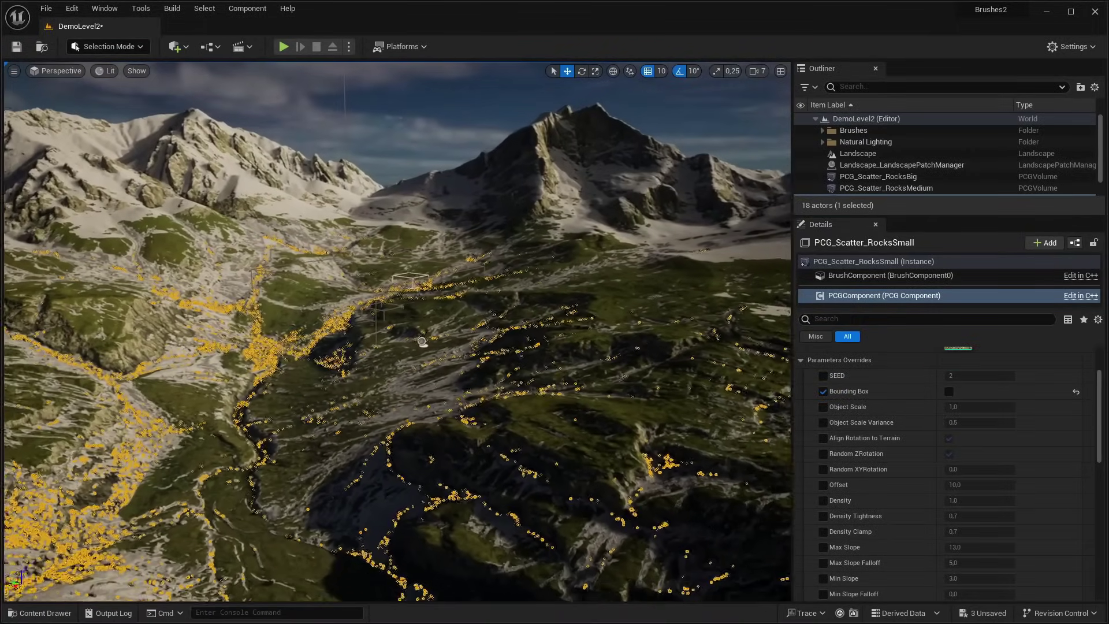
right_click_drag(421, 373, 421, 373)
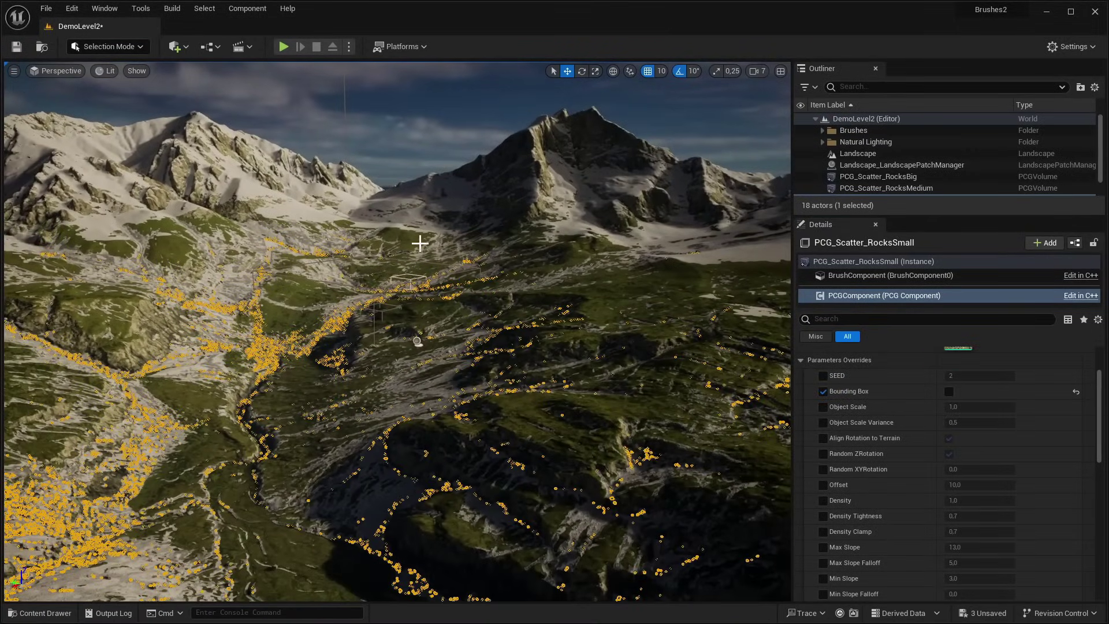
key("ctrl+space")
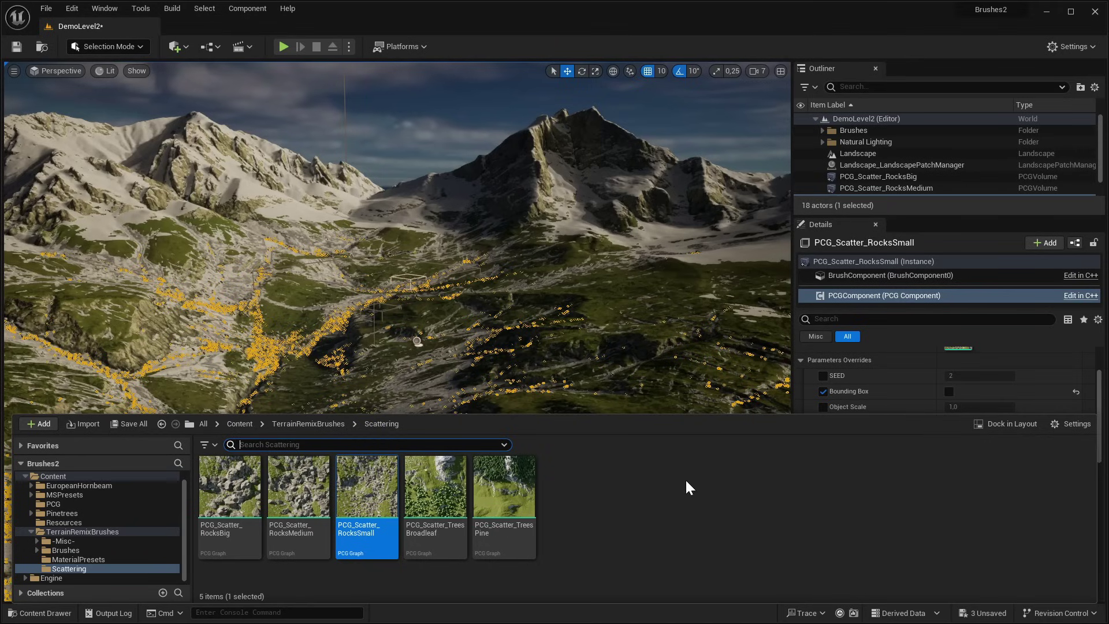
left_click_drag(436, 485, 598, 343)
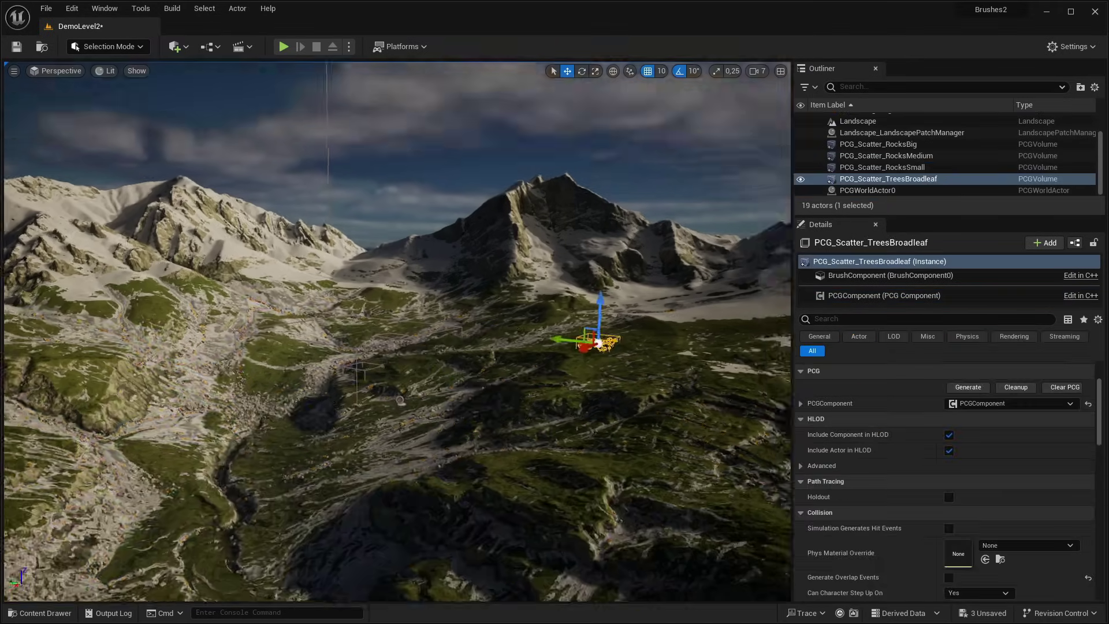
right_click_drag(397, 332, 397, 333)
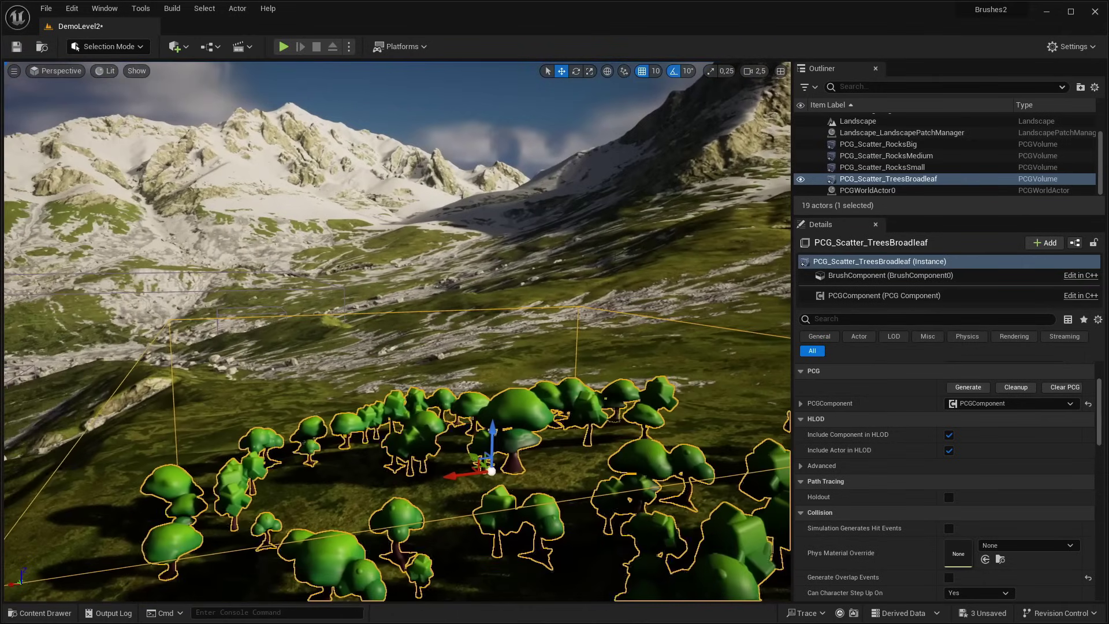
right_click_drag(666, 345, 667, 345)
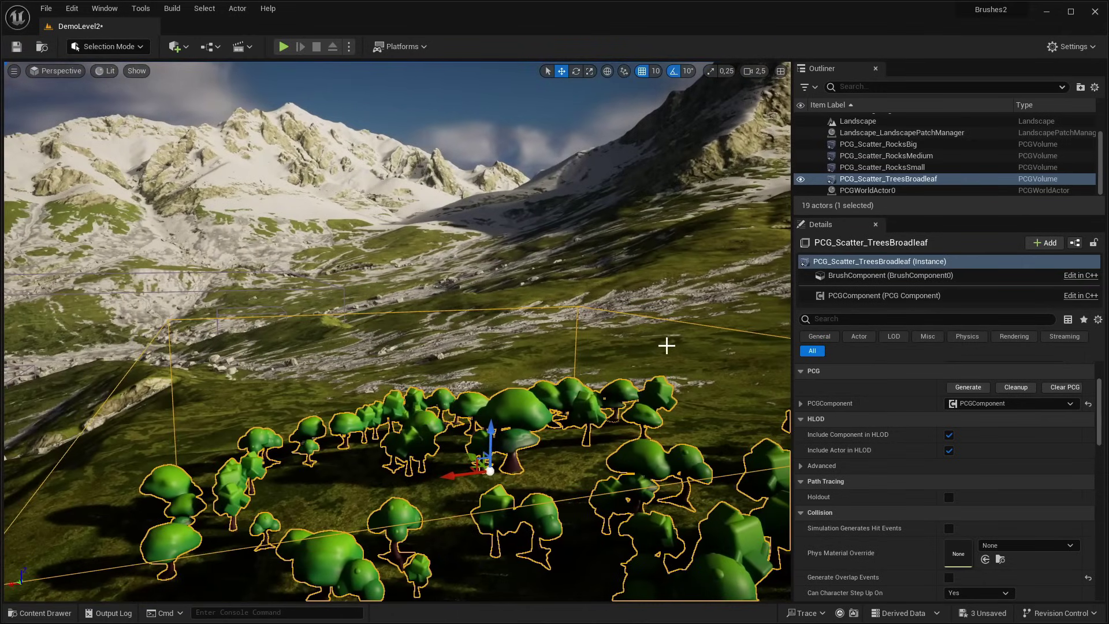
right_click_drag(666, 344, 623, 347)
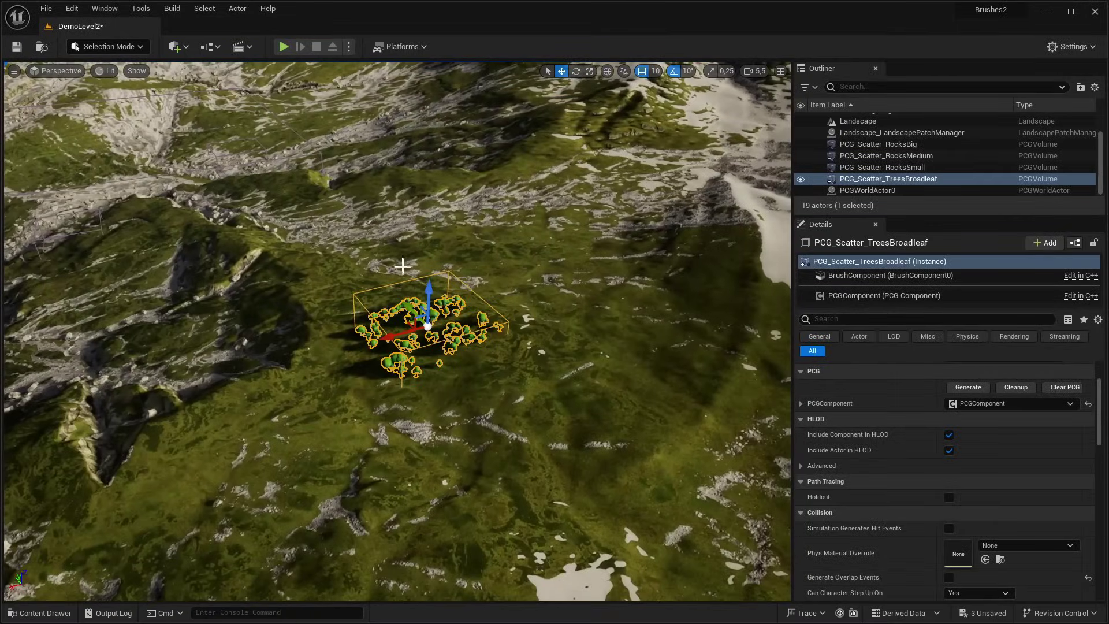
key("Delete")
right_click_drag(403, 266, 403, 266)
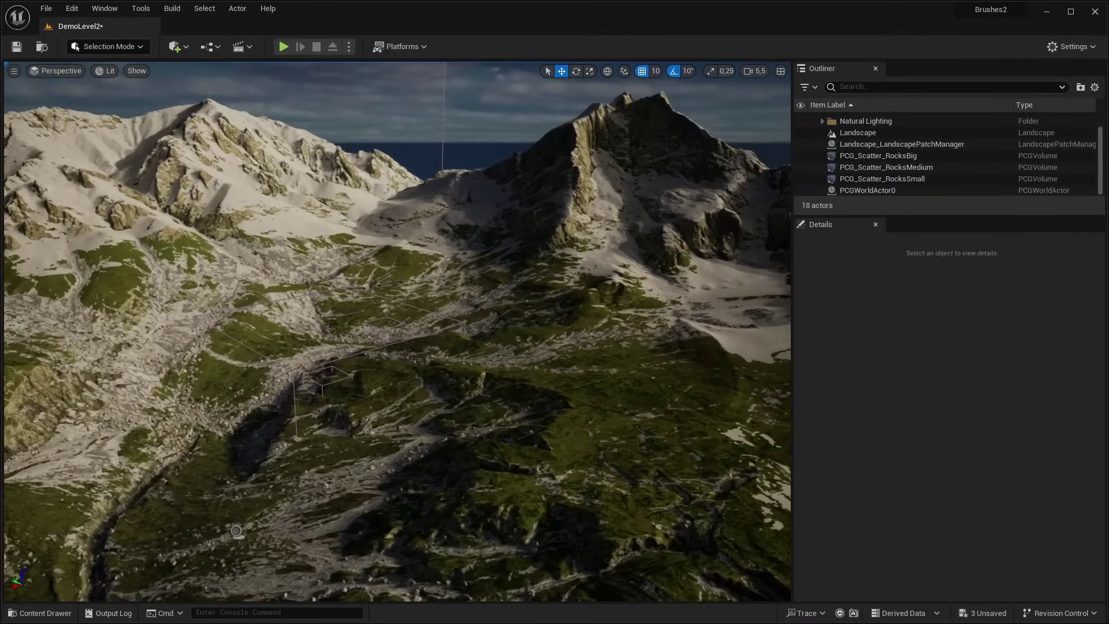
key("ctrl+space")
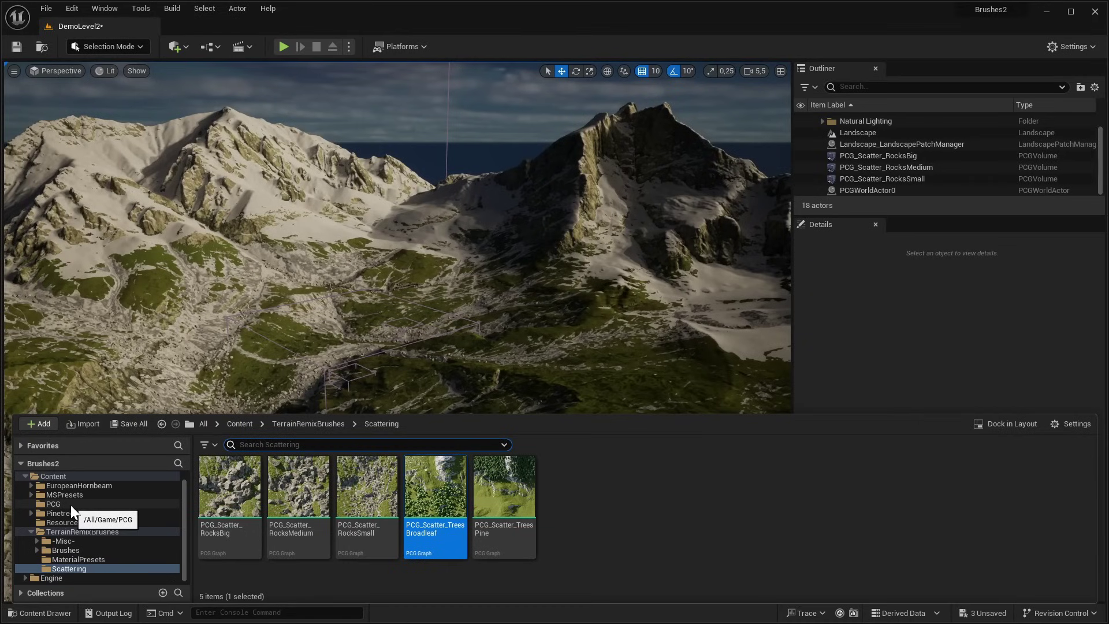
Drag the Pine2 forest graph from the PCG folder into the level and deselect it.
left_click(60, 504)
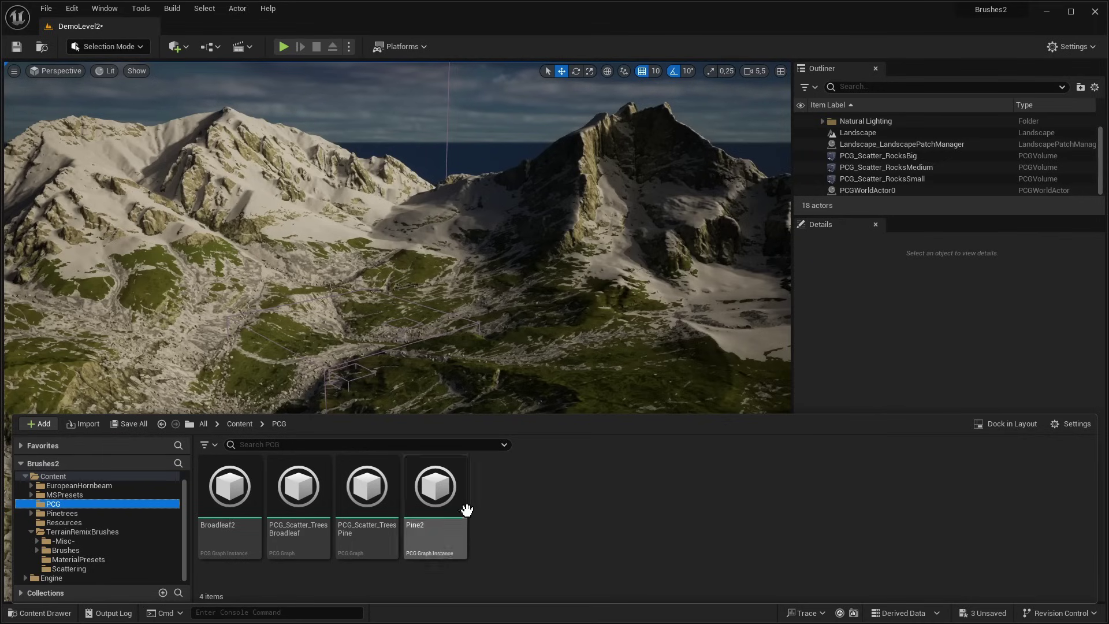
left_click_drag(446, 495, 443, 319)
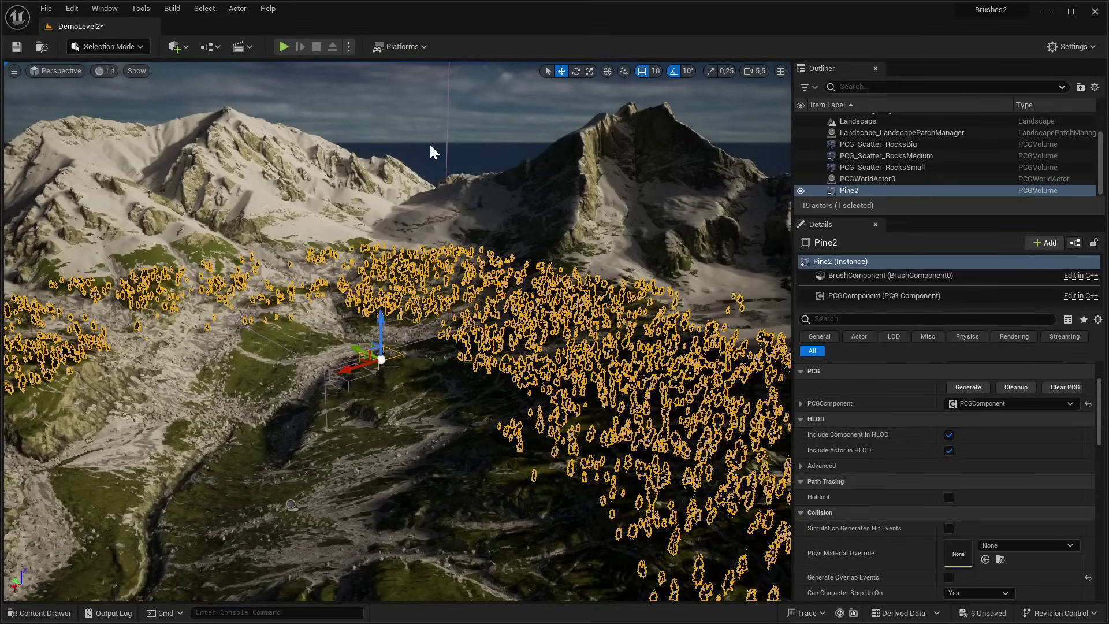
key("Escape")
mouse_move(429, 143)
right_mouse_down()
mouse_move(459, 193)
mouse_move(452, 340)
right_mouse_up()
scroll(452, 341, "down", 1)
scroll(452, 341, "down", 2)
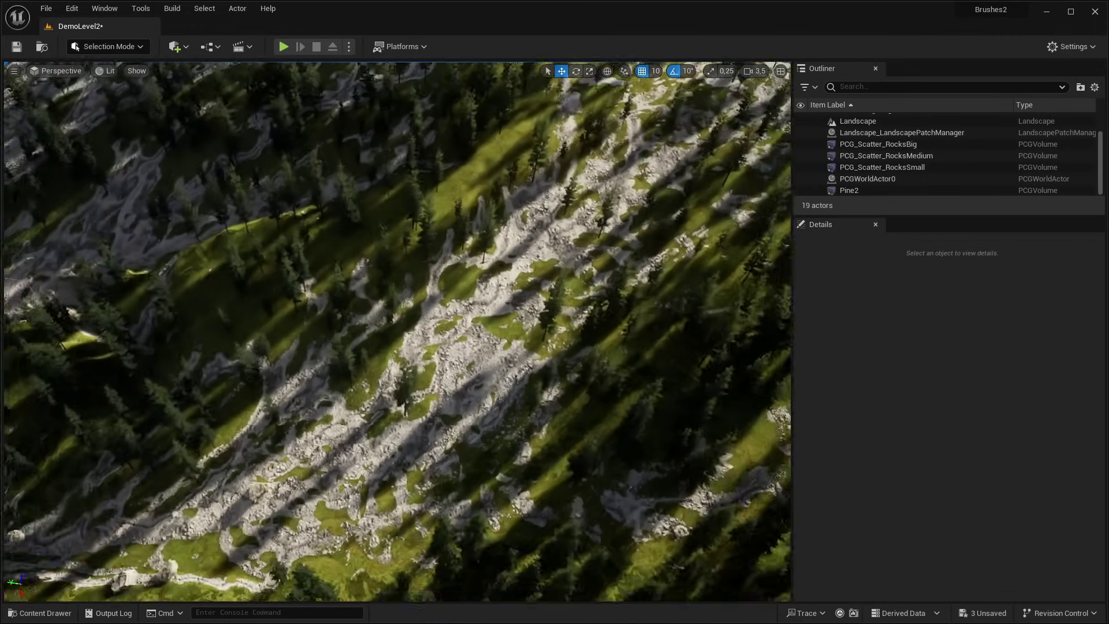
Orbit over the rocky slope toward the snowy peaks to inspect the pine forest.
right_click_drag(548, 210, 548, 209)
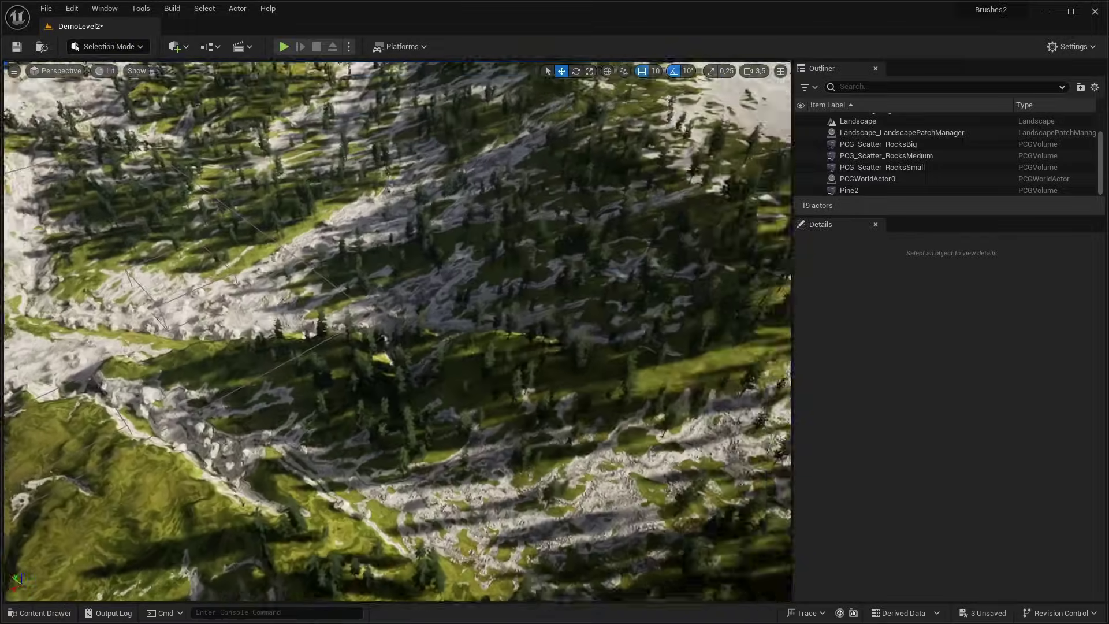
right_click_drag(595, 237, 415, 295)
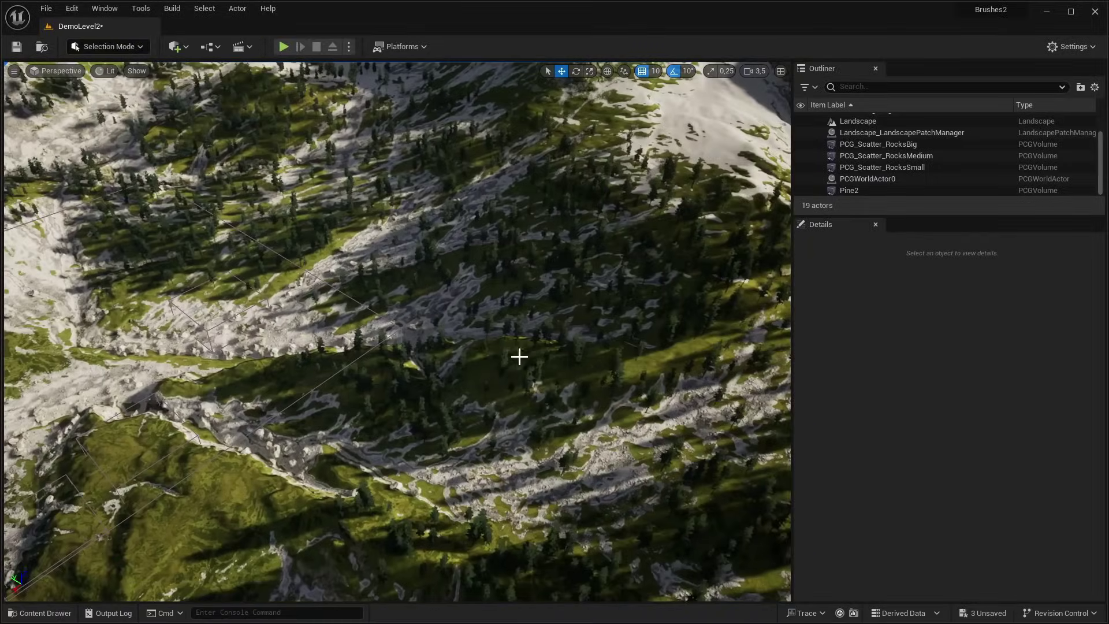
mouse_move(520, 356)
right_mouse_down()
mouse_move(634, 361)
mouse_move(463, 386)
mouse_move(459, 356)
right_mouse_up()
scroll(635, 361, "up", 2)
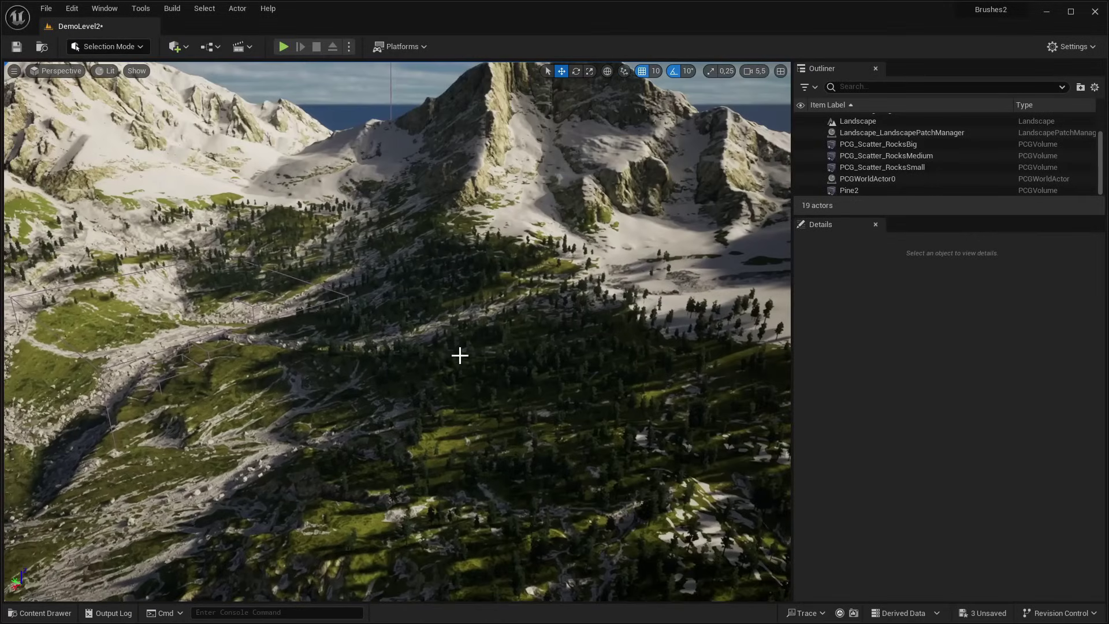
right_click_drag(446, 407, 466, 390)
key("ctrl+space")
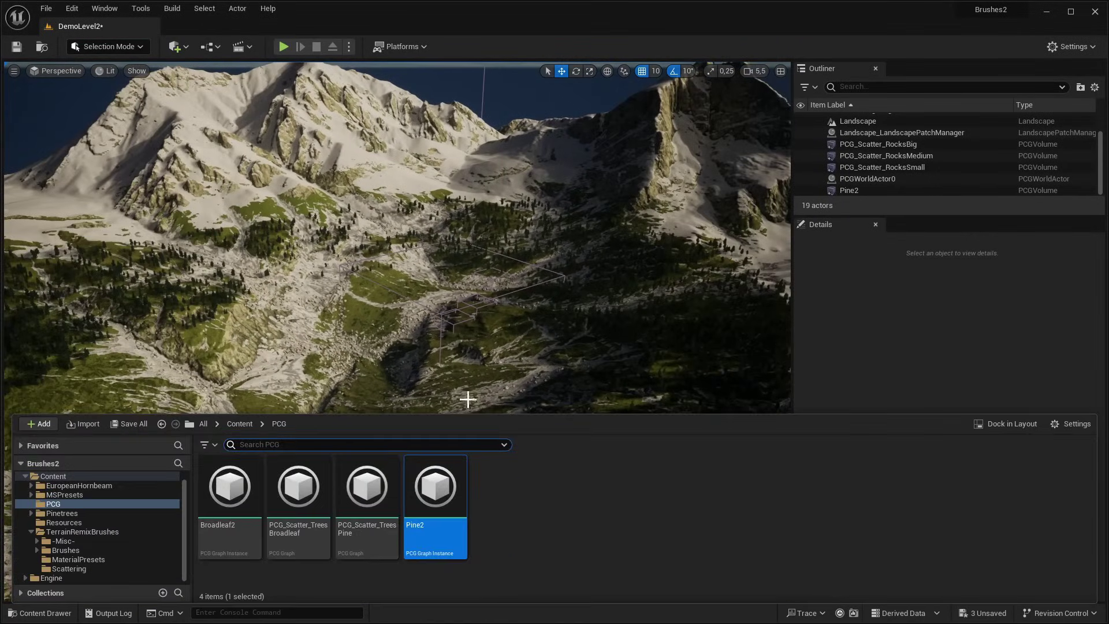
mouse_move(229, 502)
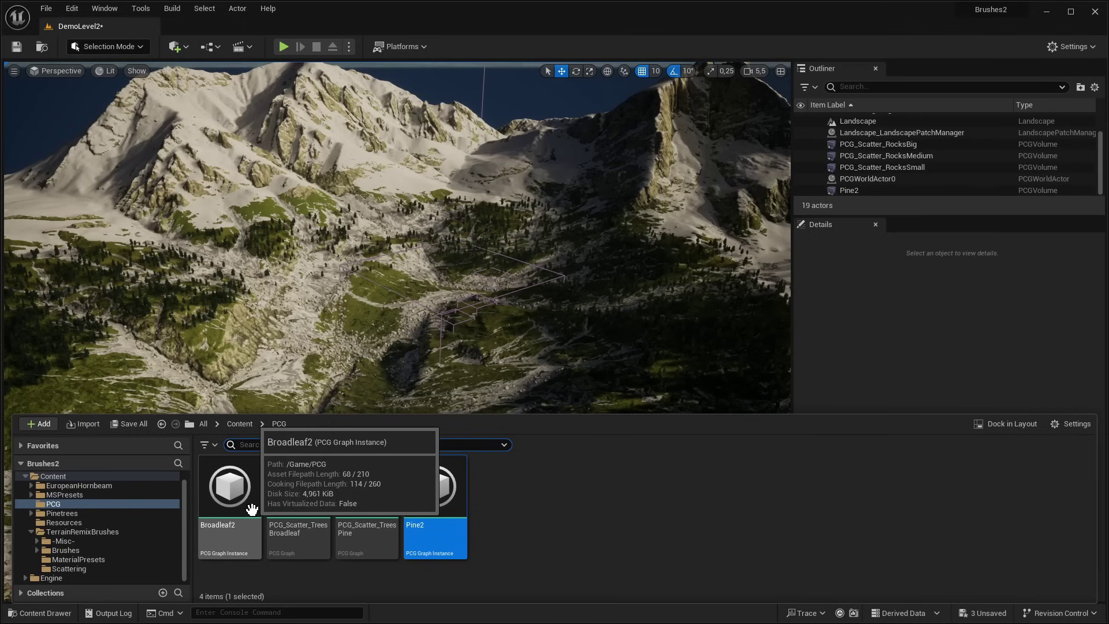
Drop the Broadleaf2 volume into the valley, deselect it, and tilt up toward the mountains.
left_click_drag(252, 509, 372, 435)
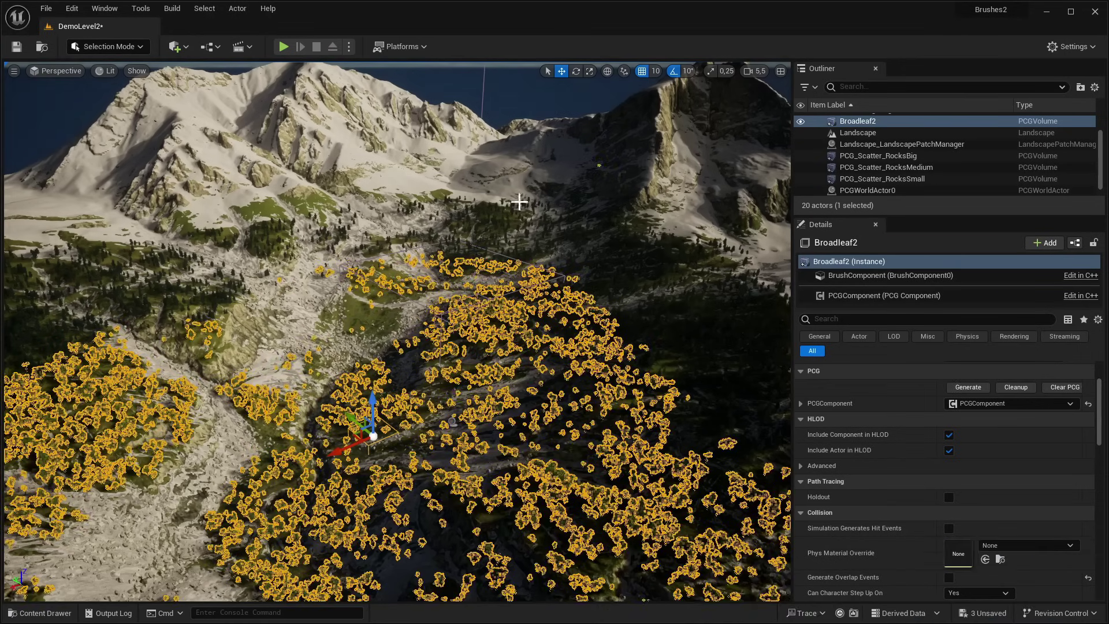
key("Escape")
scroll(520, 198, "up", 5)
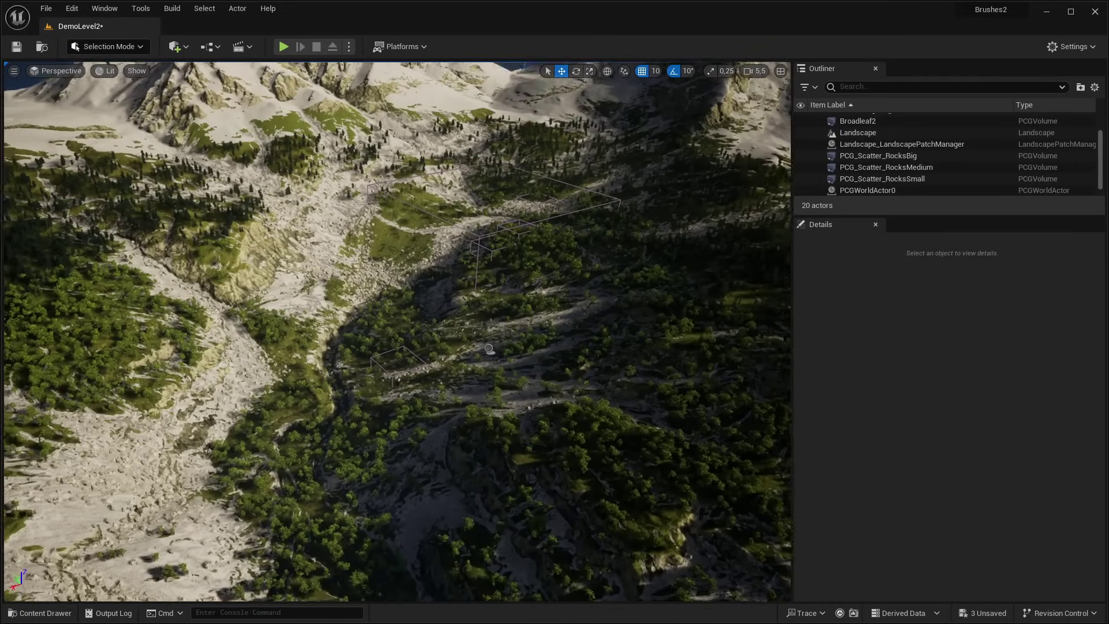
mouse_move(456, 344)
right_mouse_down()
mouse_move(456, 269)
mouse_move(498, 313)
right_mouse_up()
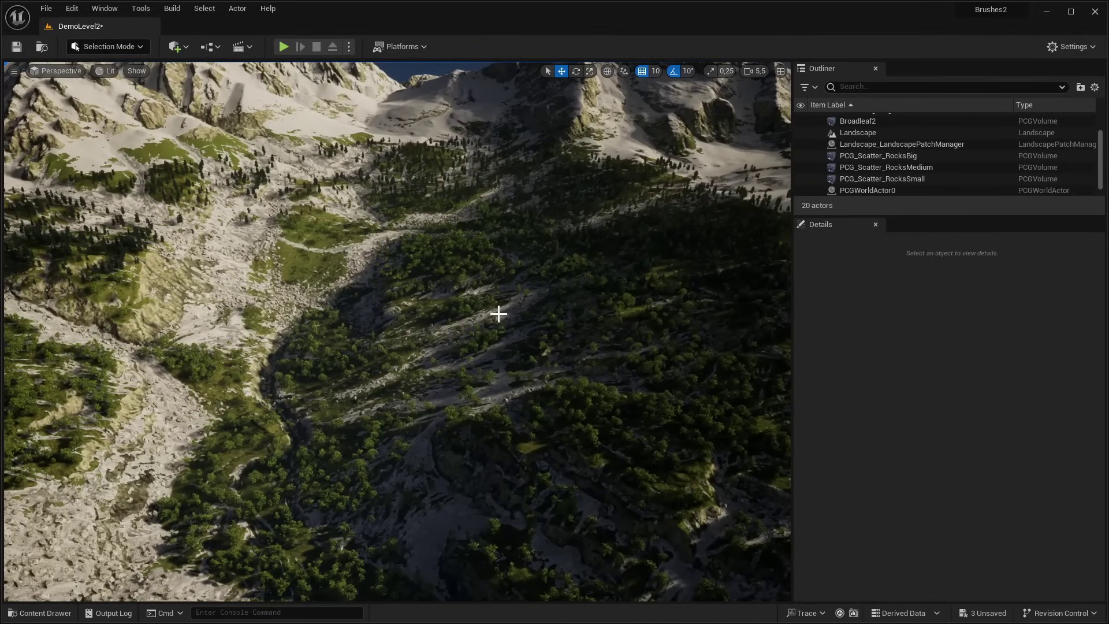
scroll(497, 314, "up", 3)
Switch to the F11 immersive viewport and fly over the forested valley toward the peaks.
key("F11")
right_click_drag(498, 314, 499, 346)
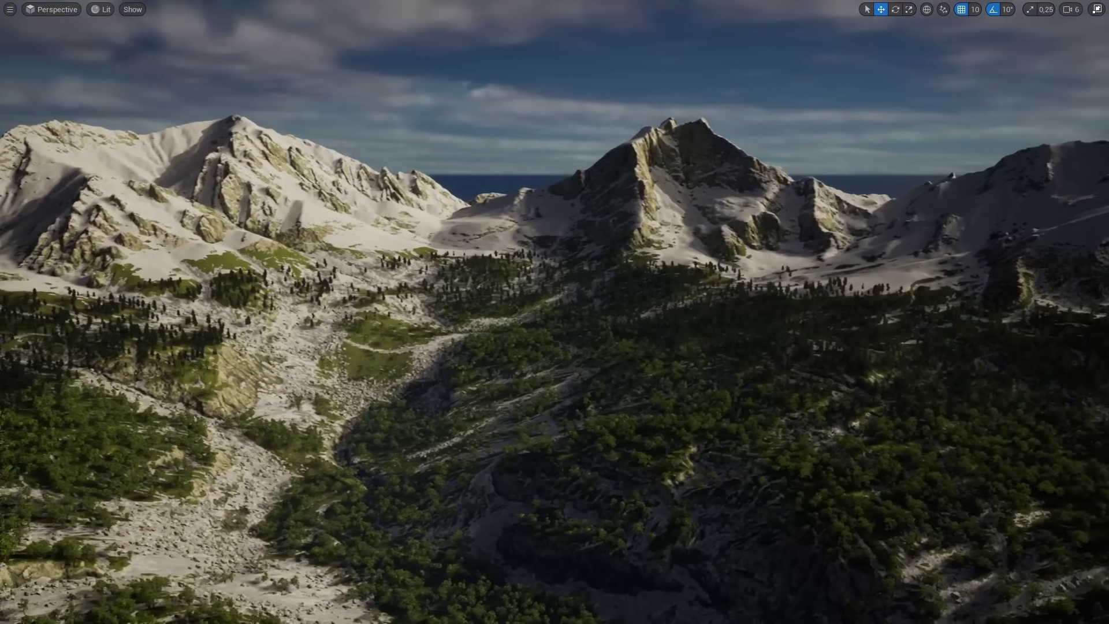
right_click_drag(507, 318, 507, 319)
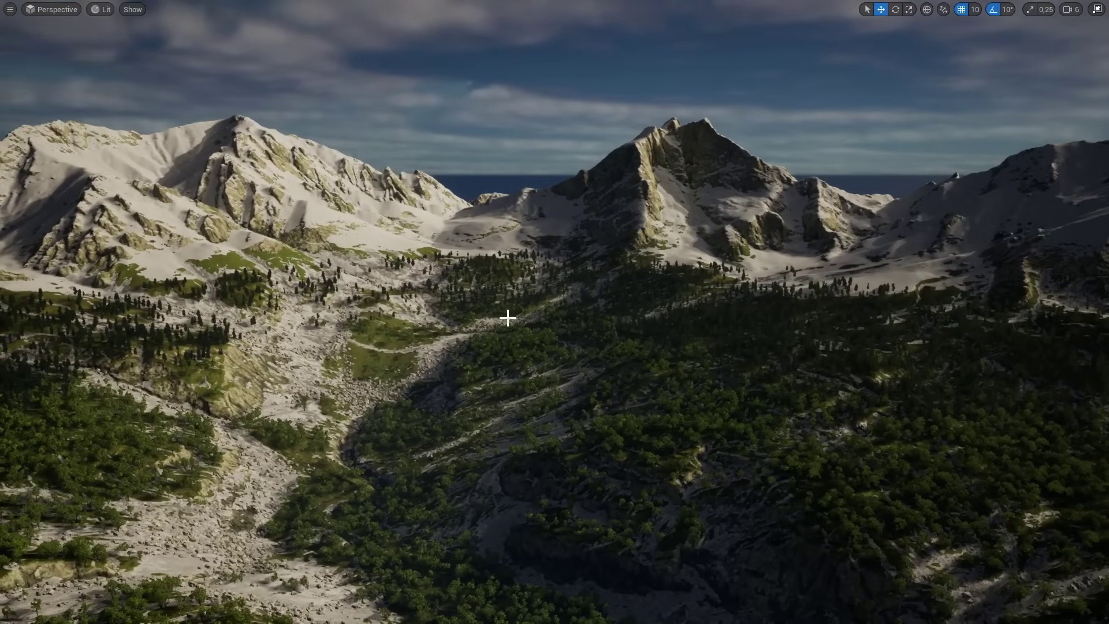
right_click_drag(507, 318, 676, 43)
key("e")
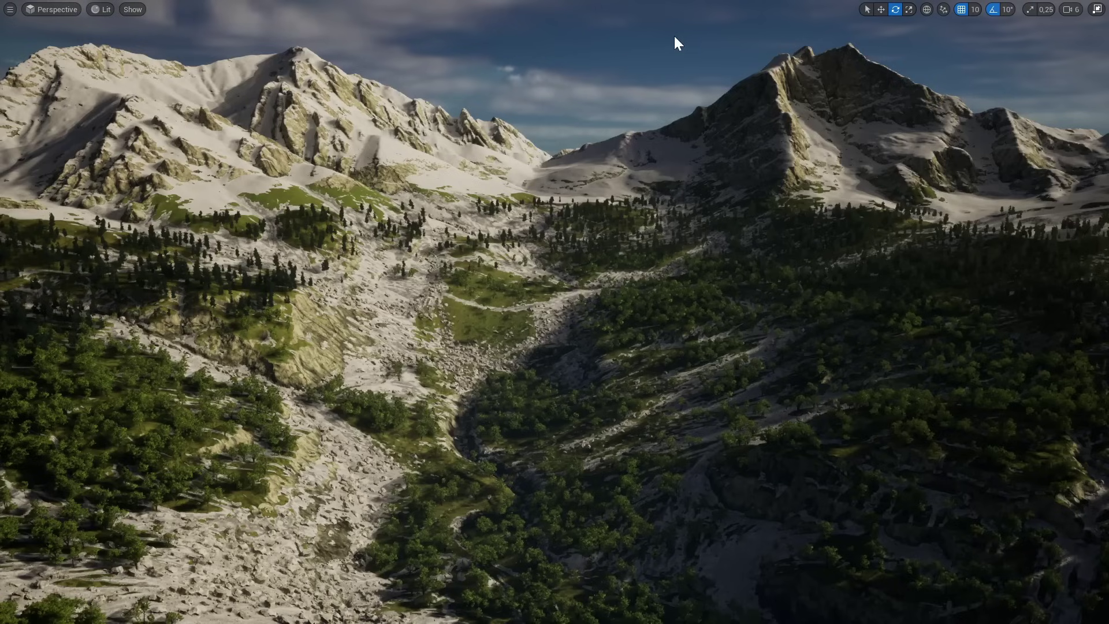